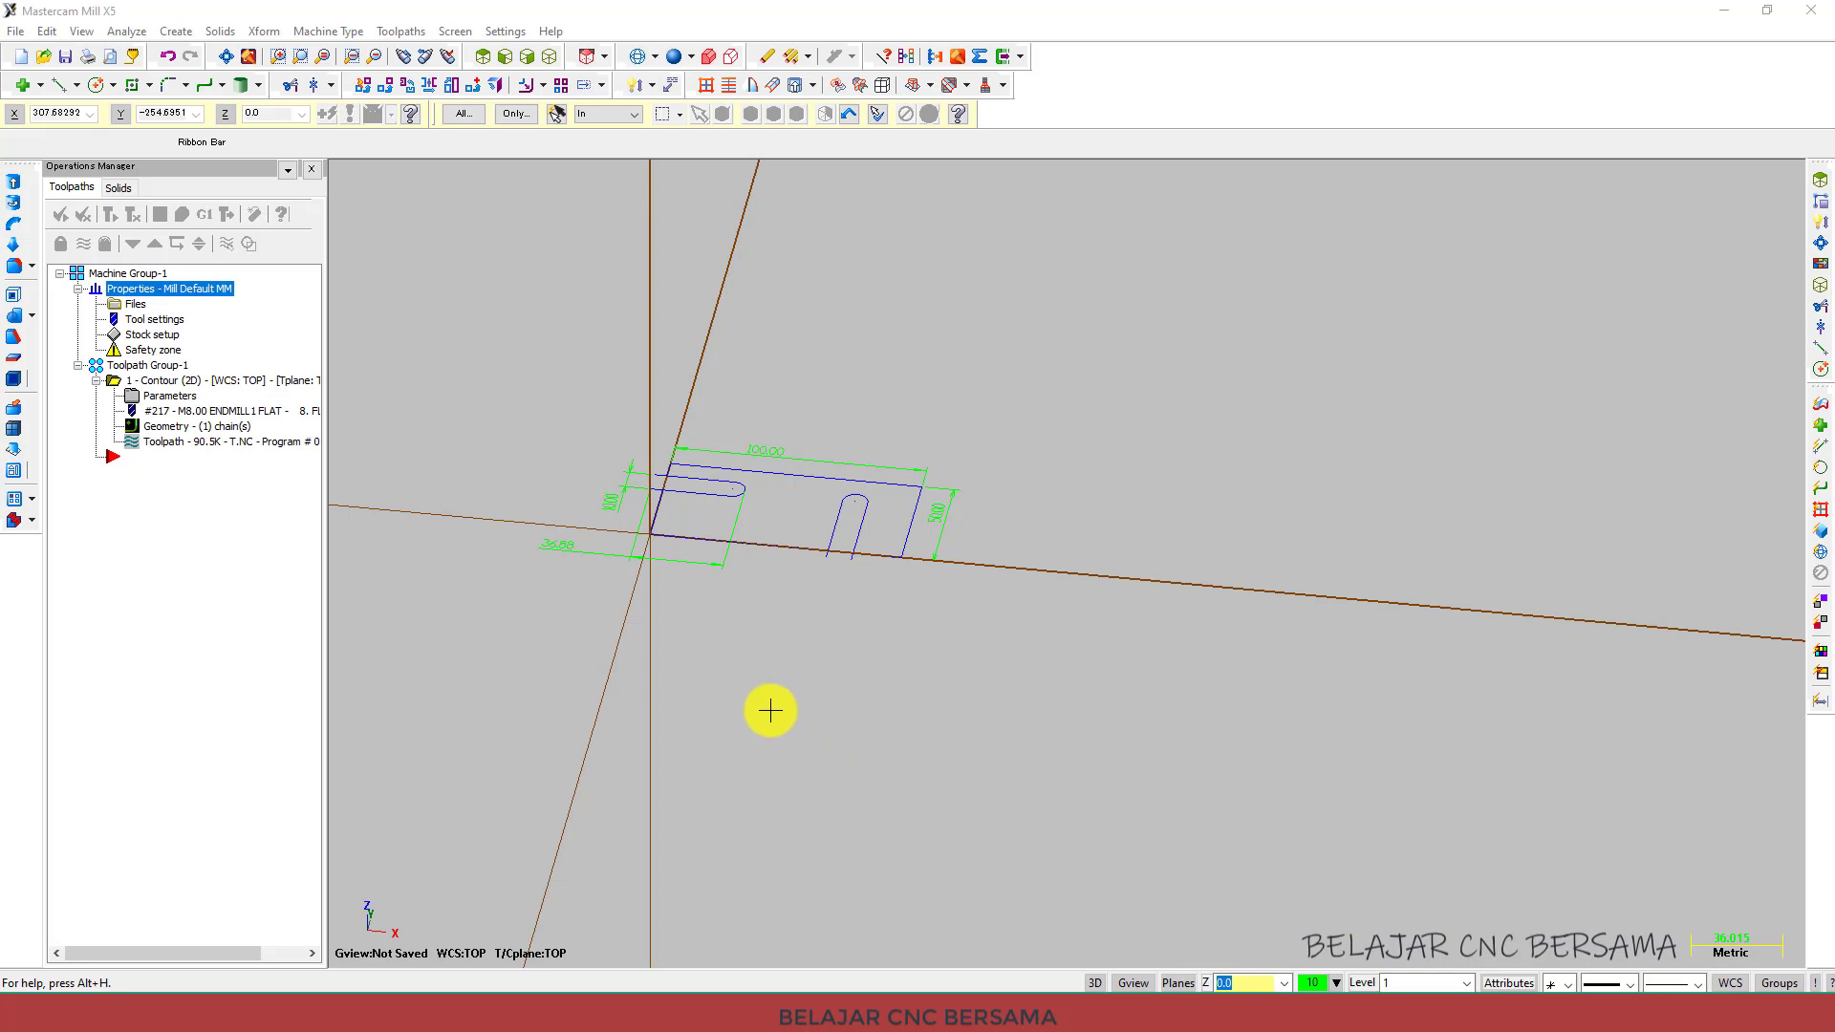
# Switch to the PowerPoint presentation and review the slides outlining the CNC programming topics.
pyautogui.click(612, 1013)
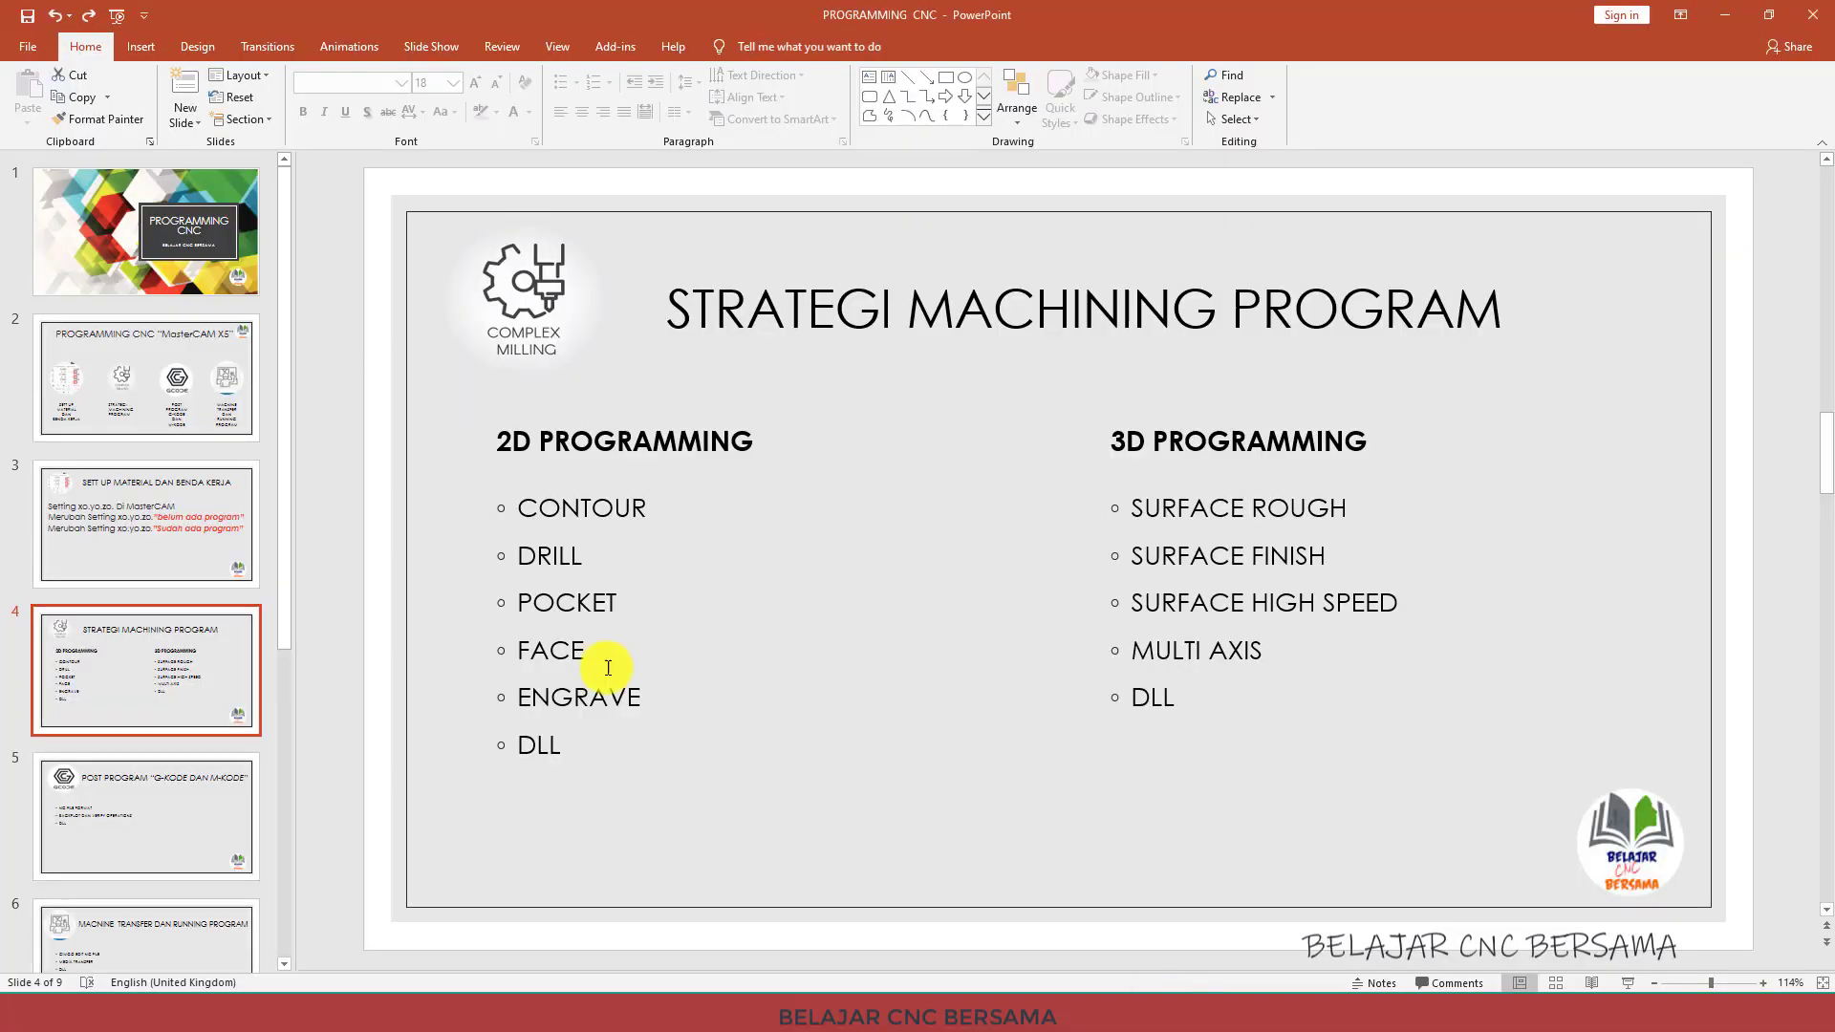
pyautogui.click(215, 250)
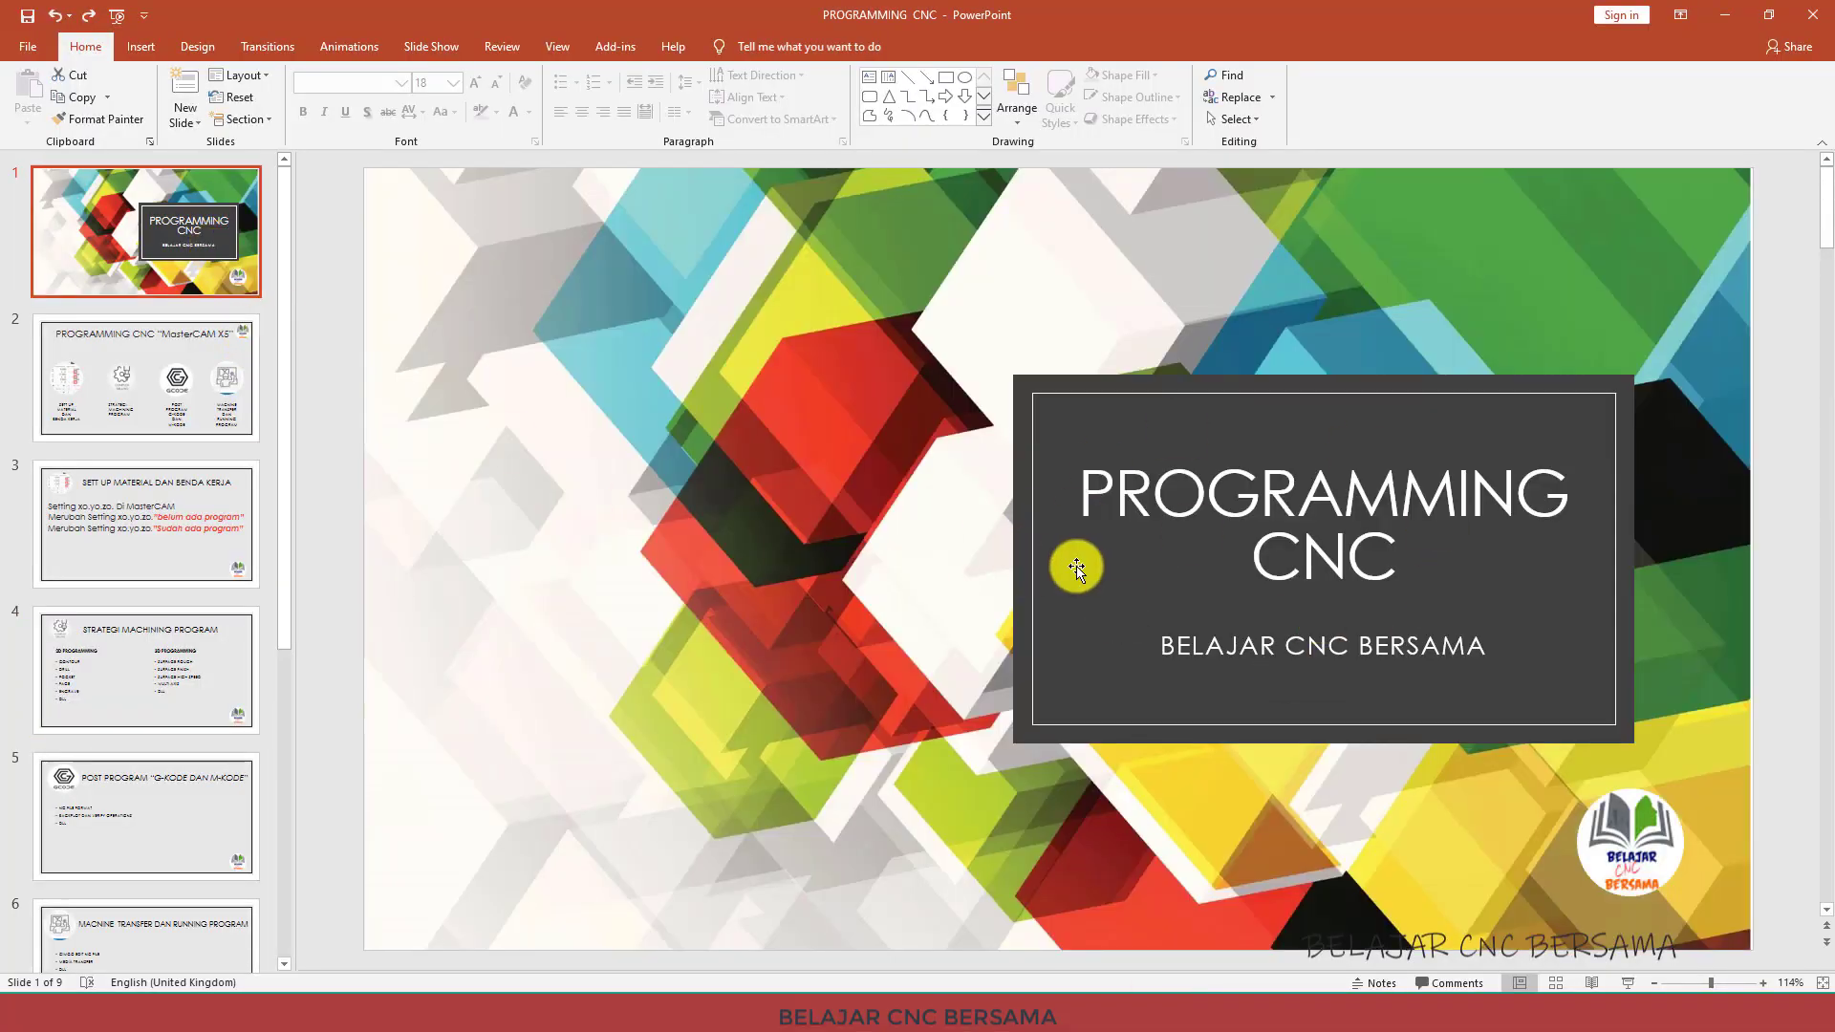
pyautogui.click(111, 378)
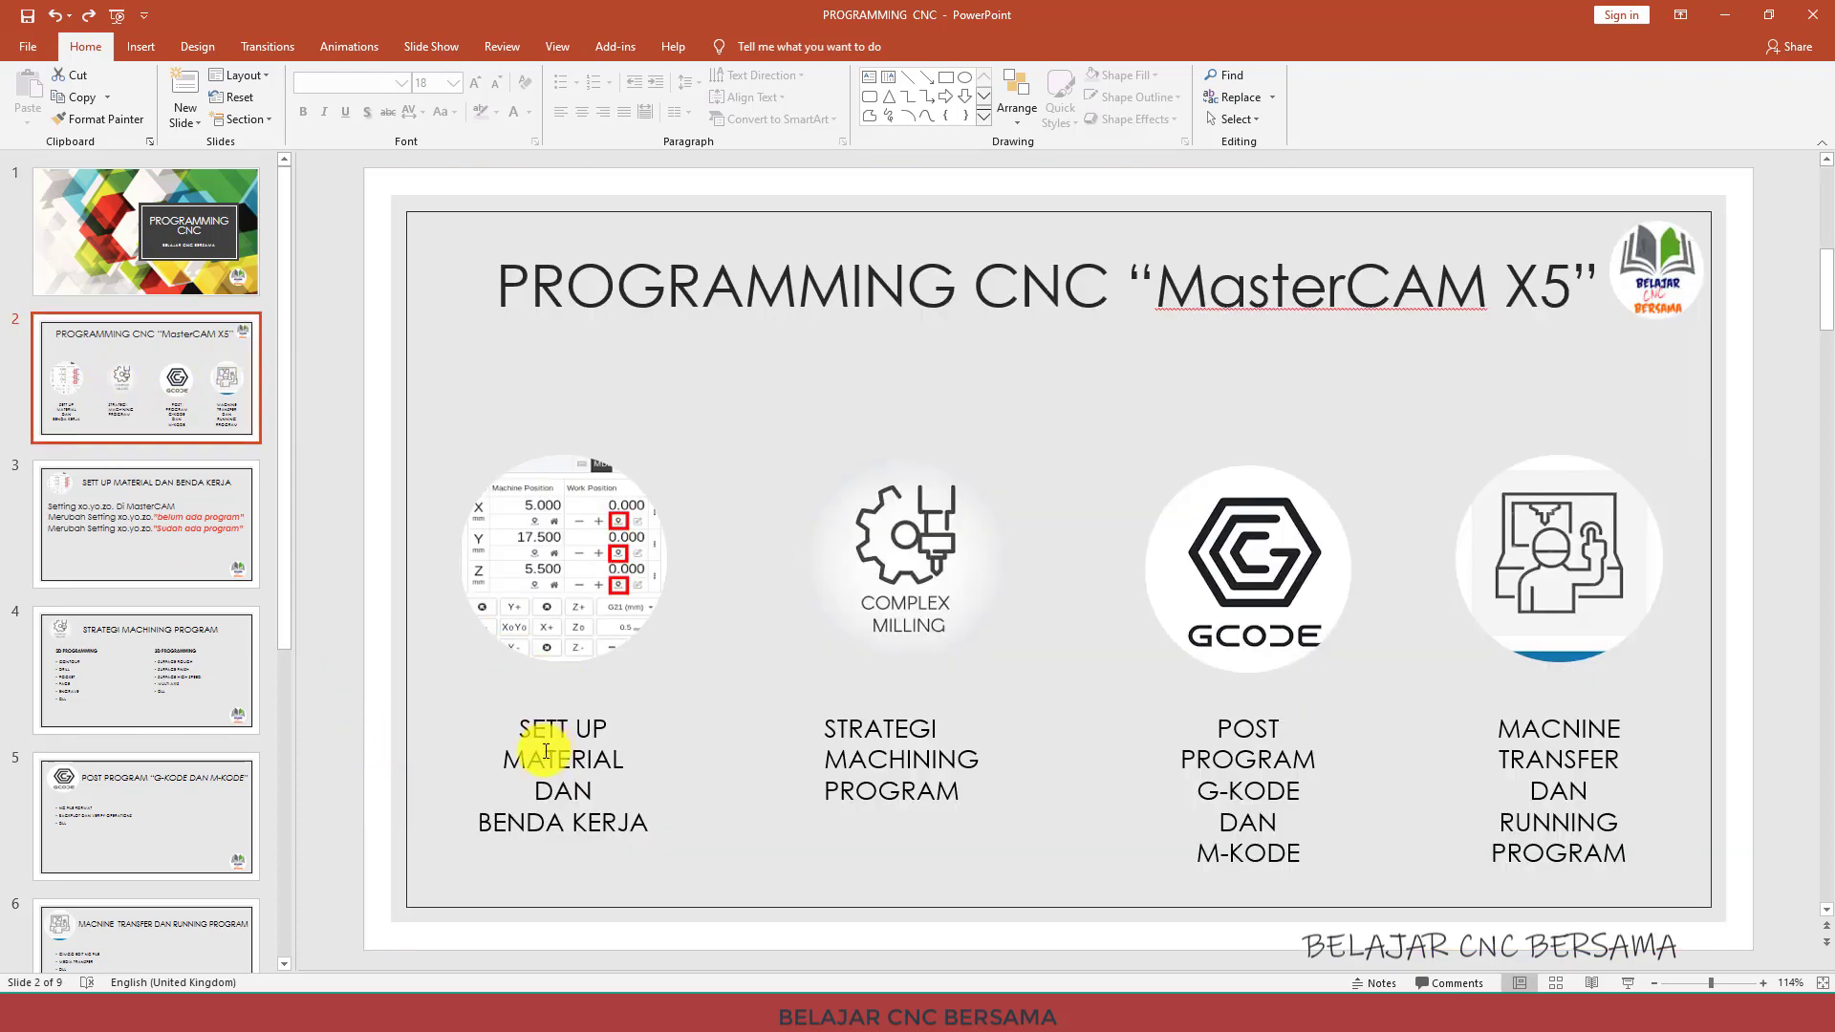
pyautogui.click(128, 532)
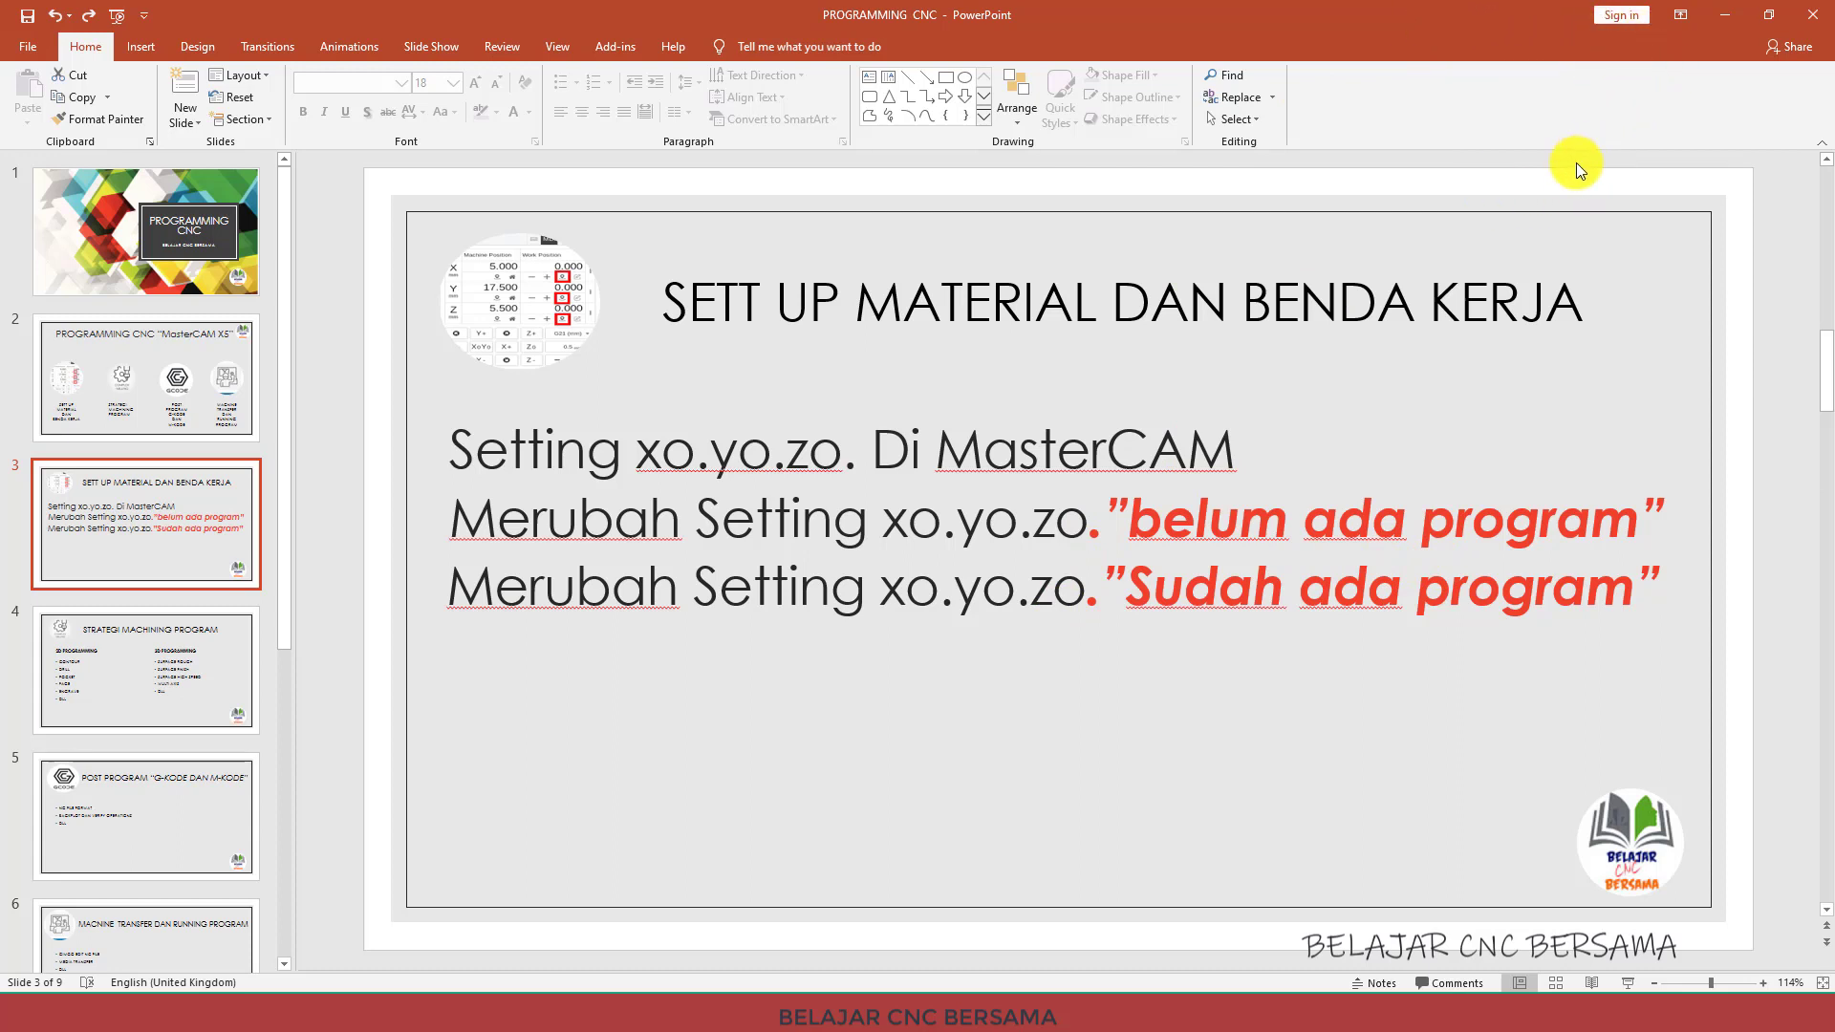
pyautogui.click(140, 371)
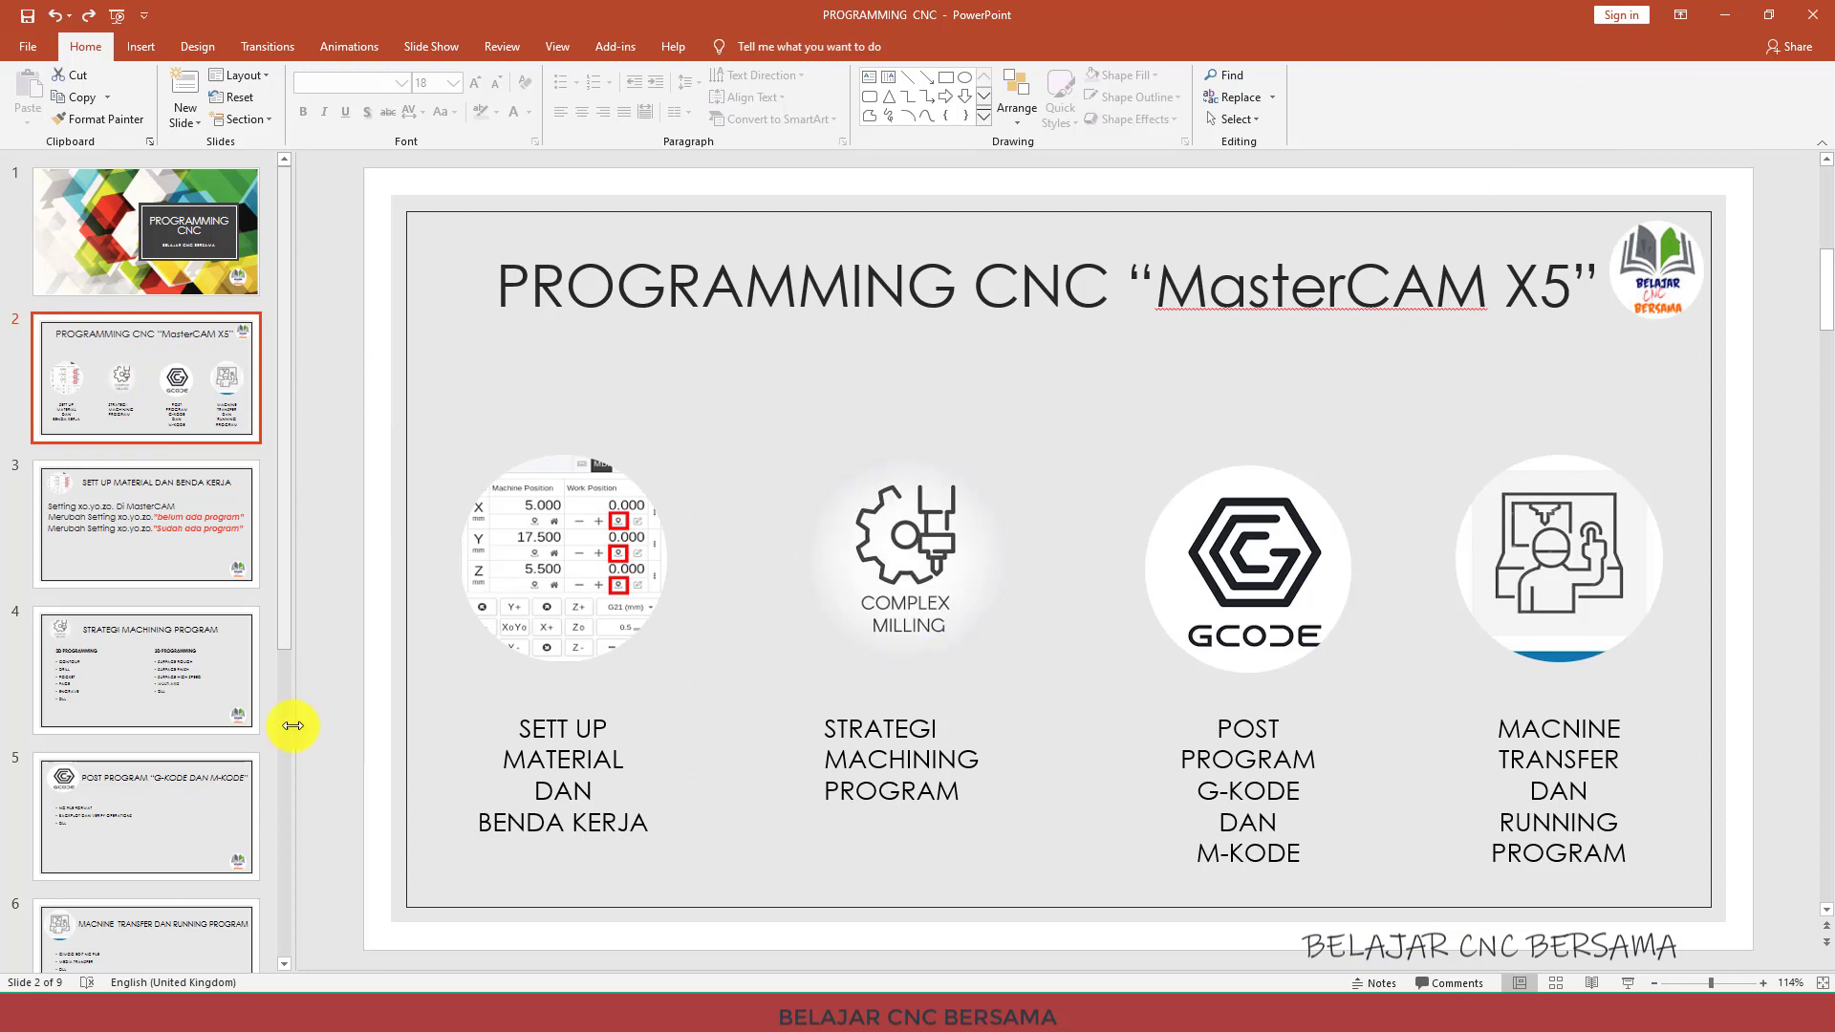
pyautogui.click(162, 663)
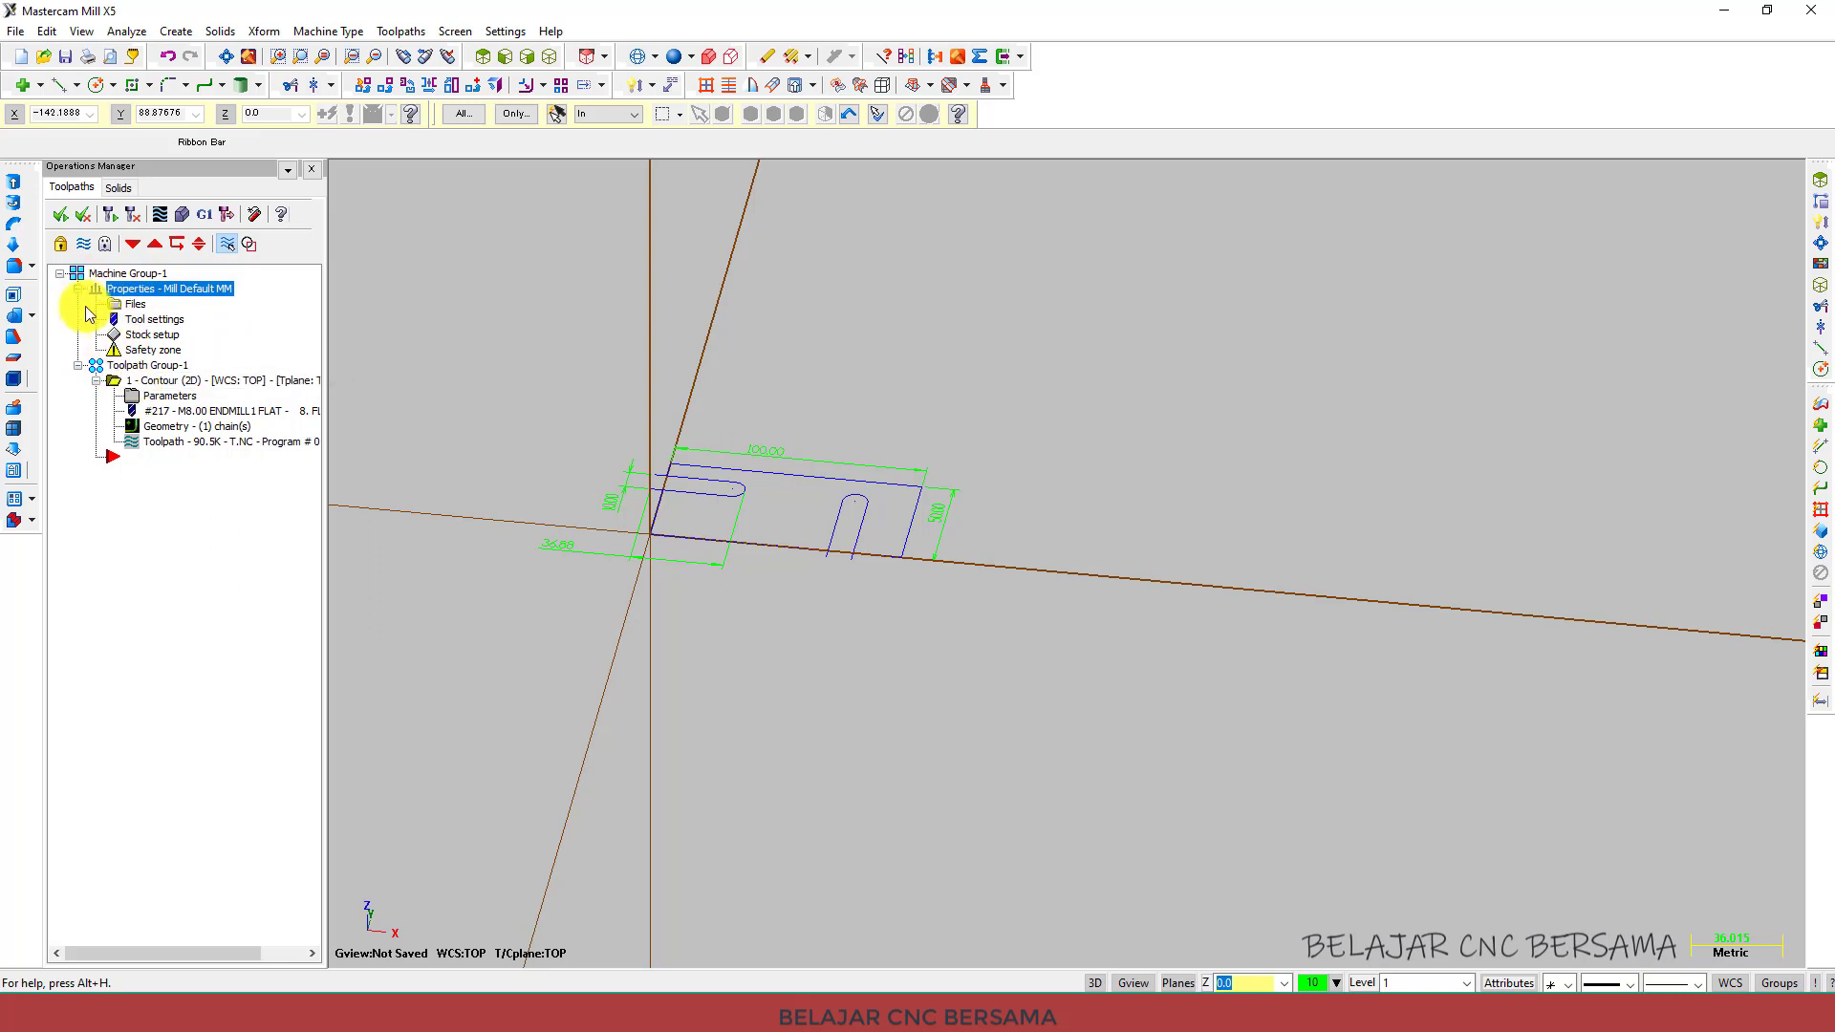
pyautogui.rightClick(135, 485)
pyautogui.moveTo(187, 490)
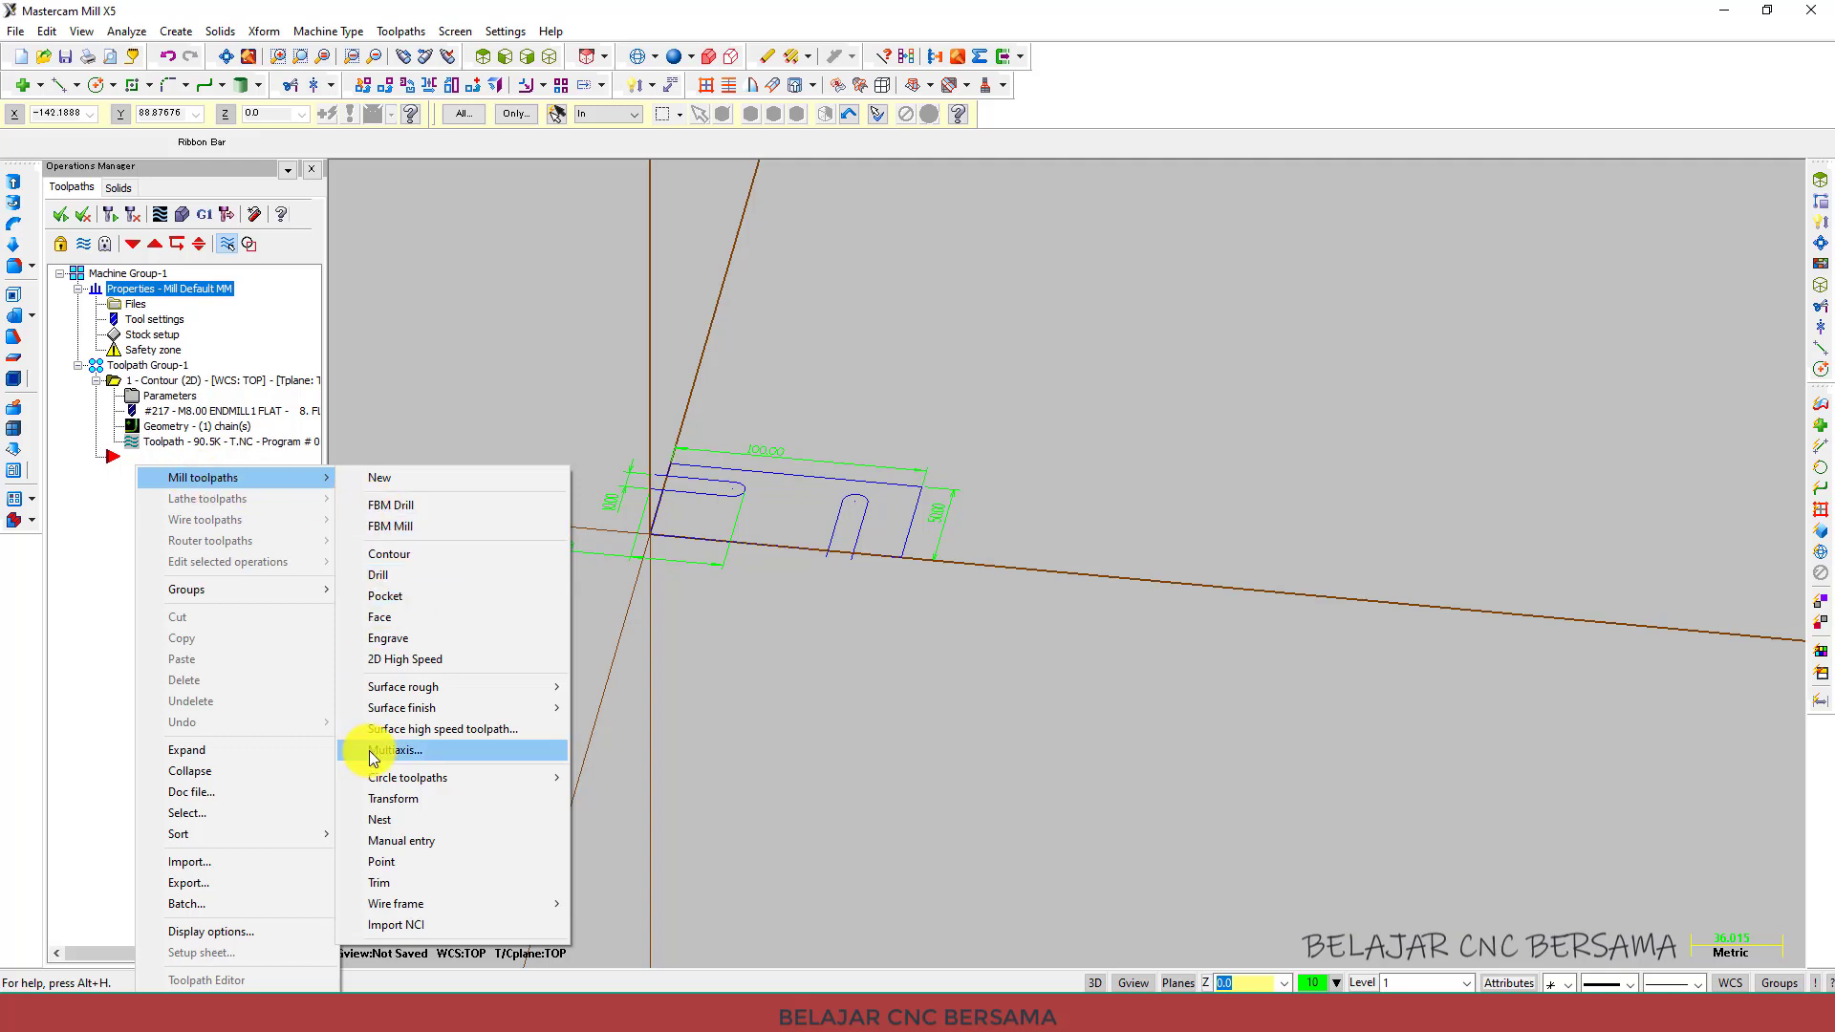
pyautogui.click(111, 532)
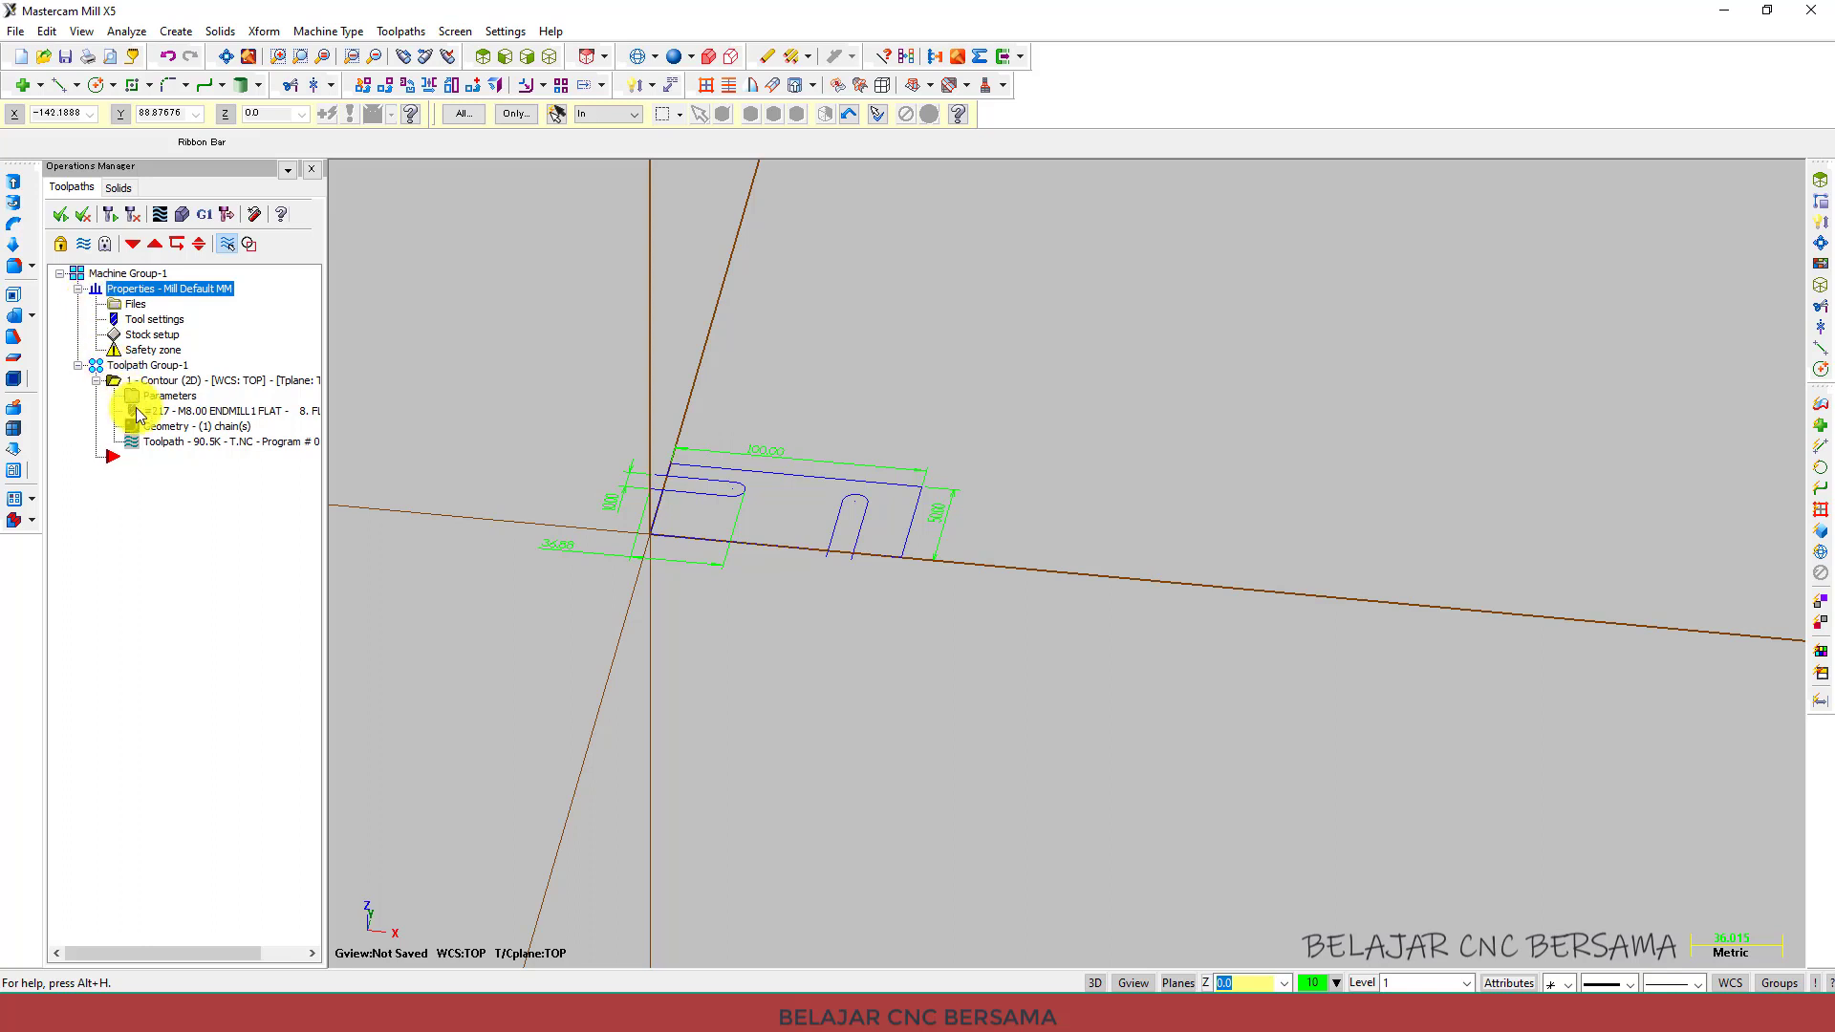
# Duplicate the first contour operation by copying it and pasting the copy at the end of the toolpath group.
pyautogui.click(481, 58)
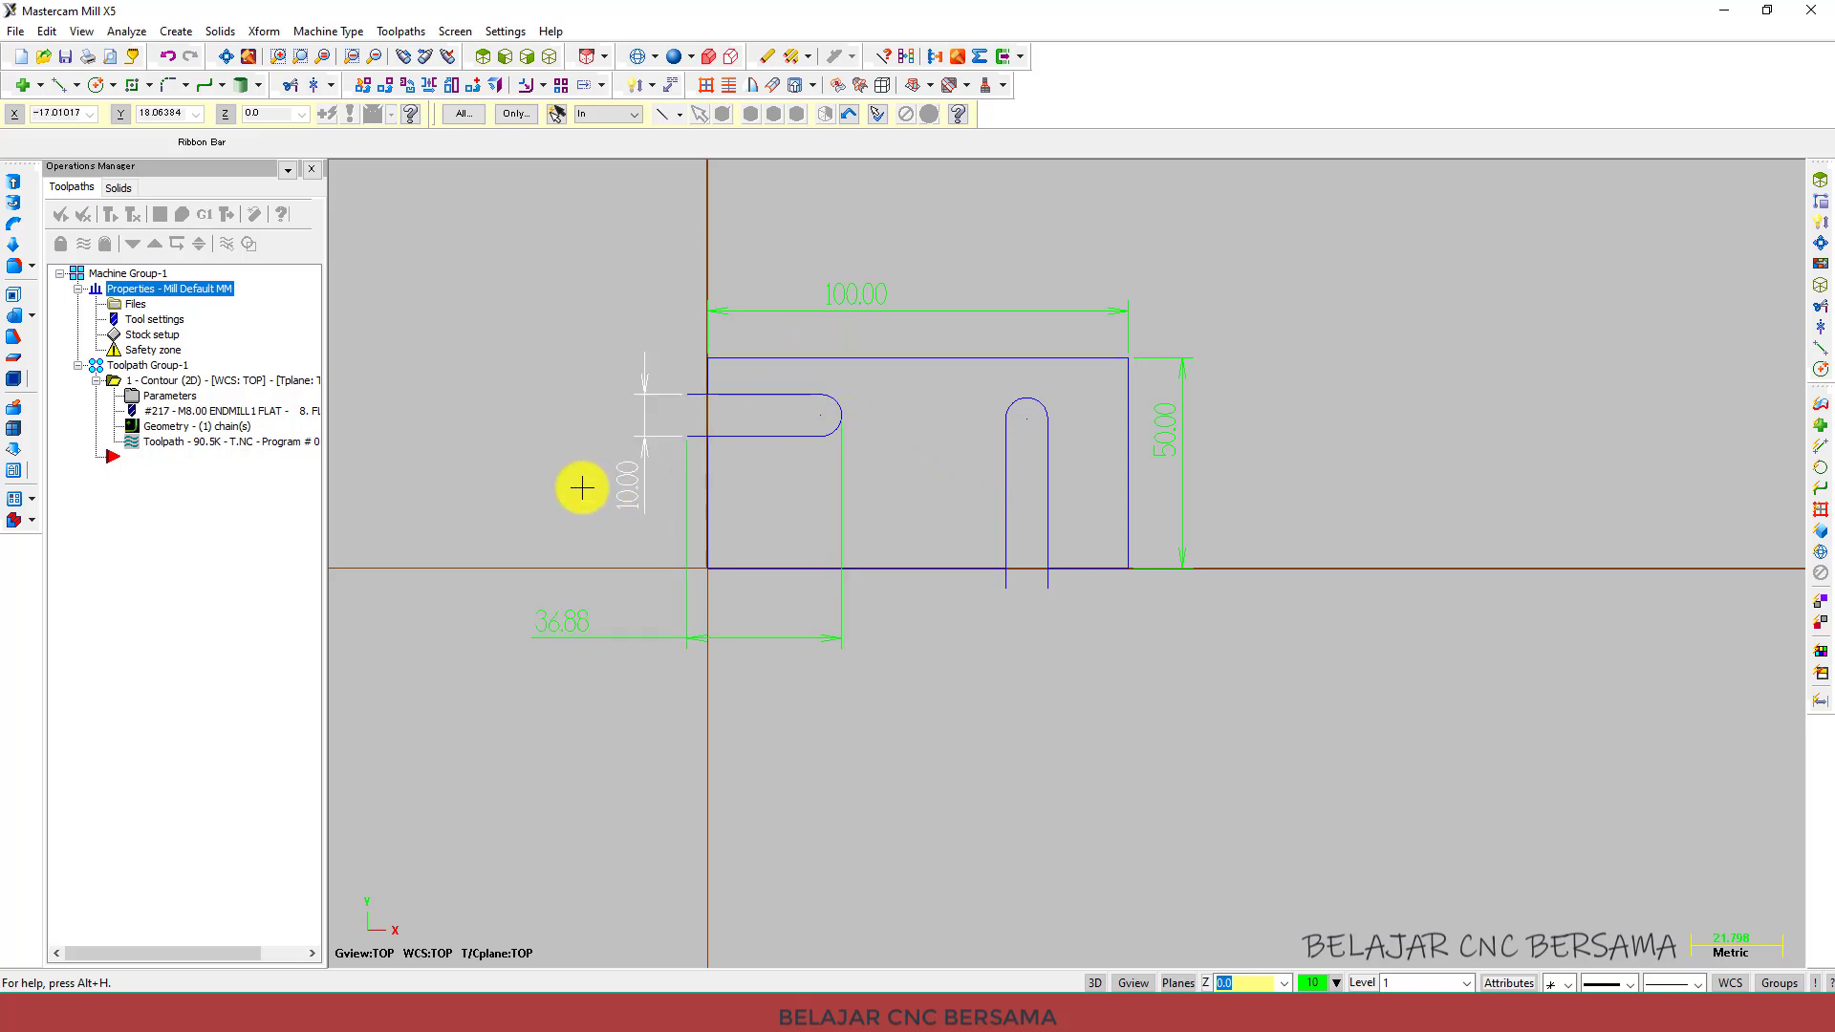
pyautogui.click(254, 381)
pyautogui.moveTo(581, 384); pyautogui.dragTo(765, 398, button='middle')
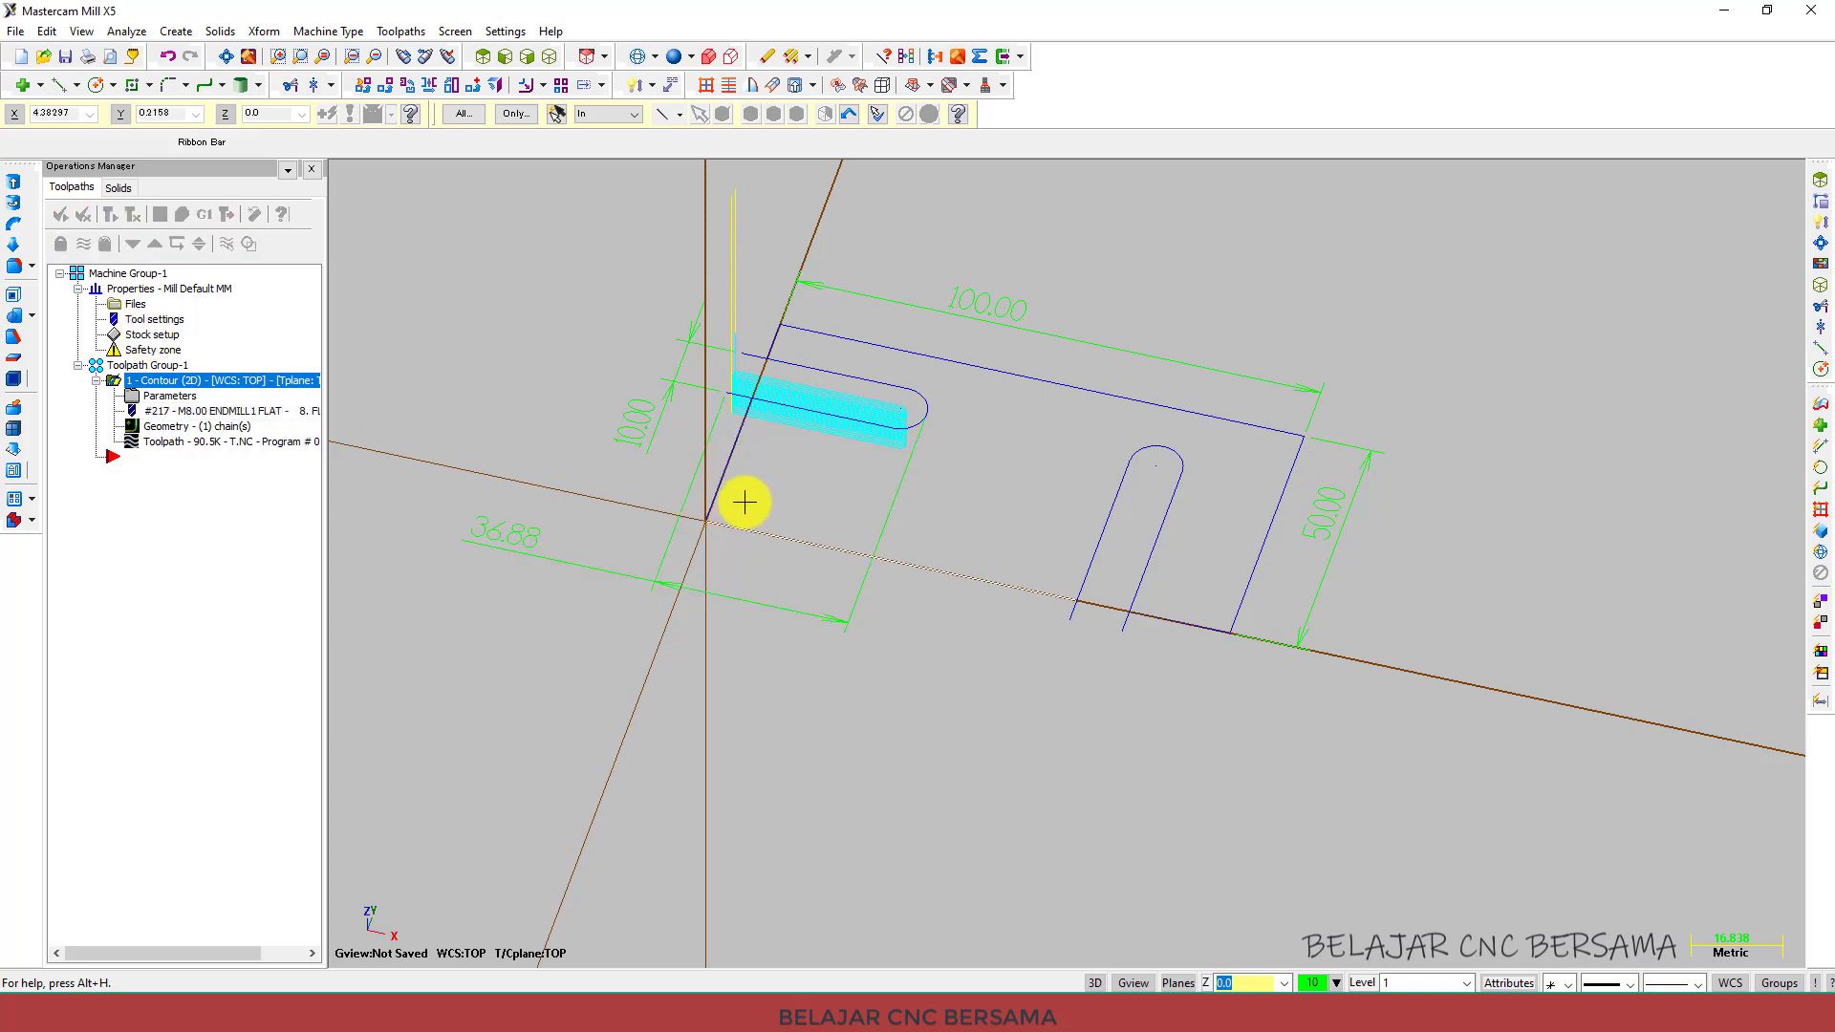
pyautogui.rightClick(129, 380)
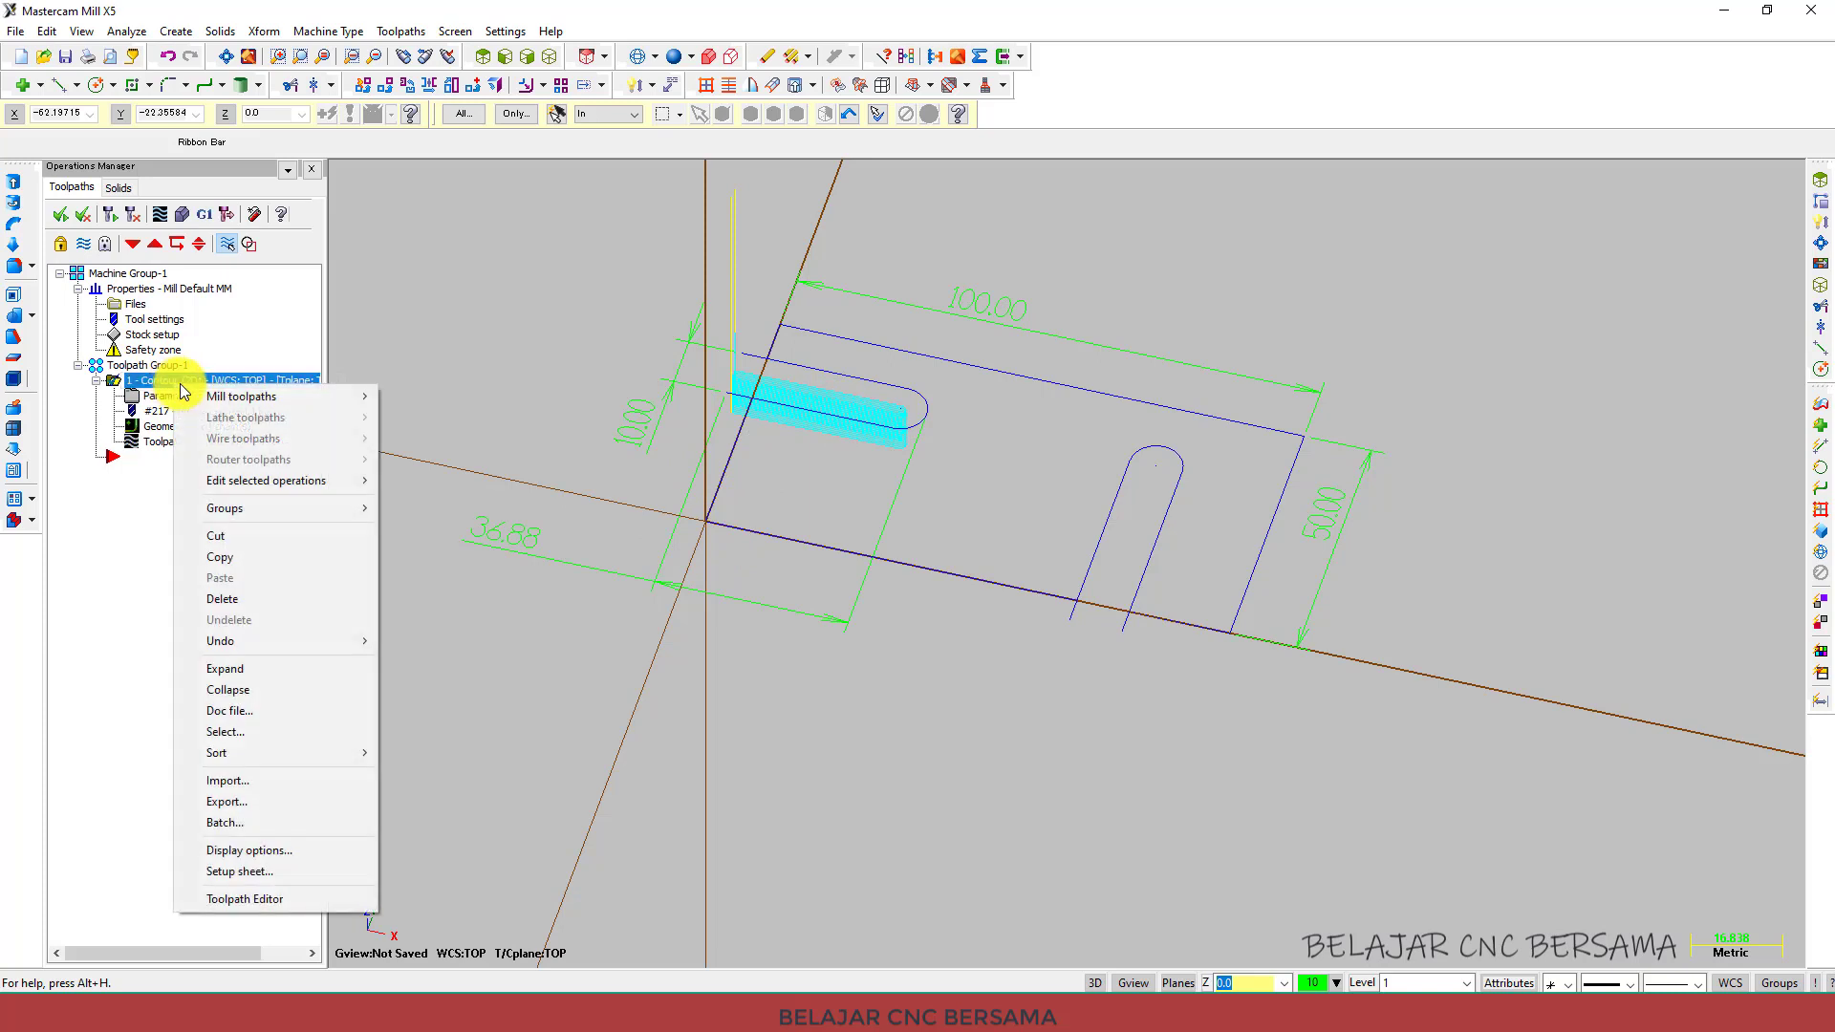
pyautogui.click(247, 558)
pyautogui.click(134, 461)
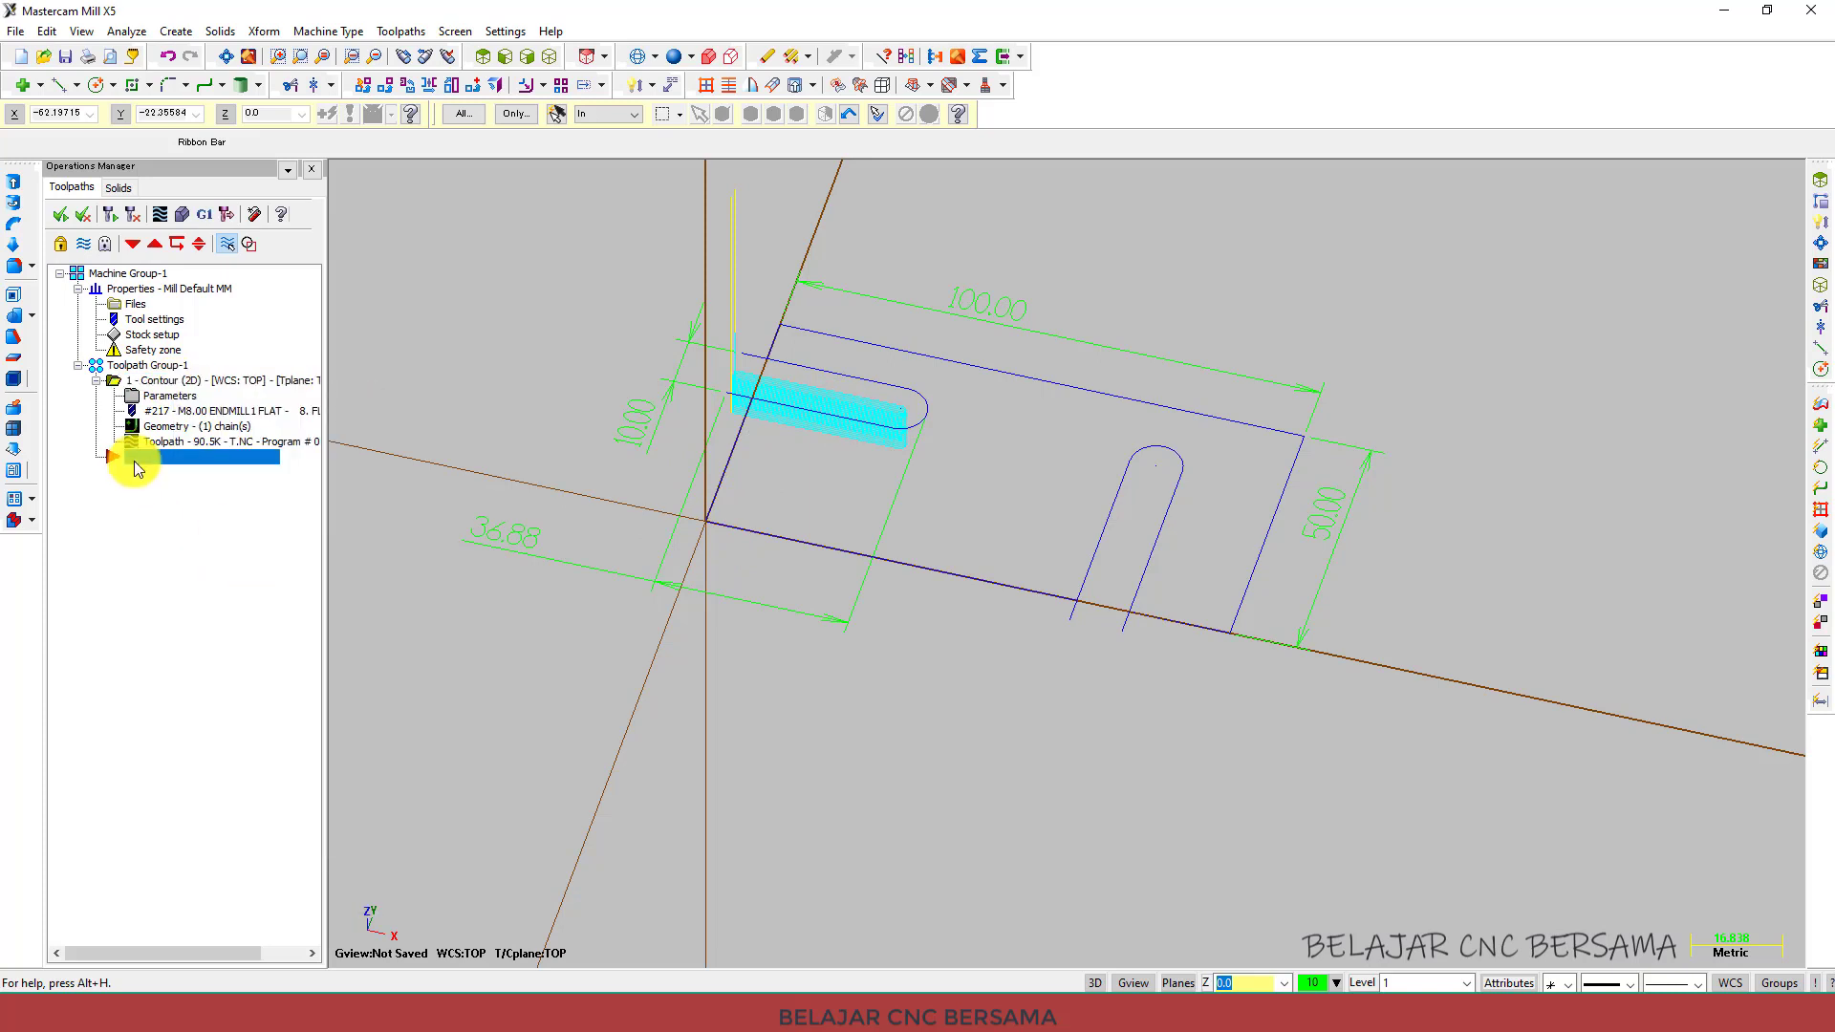
pyautogui.rightClick(134, 461)
pyautogui.click(205, 657)
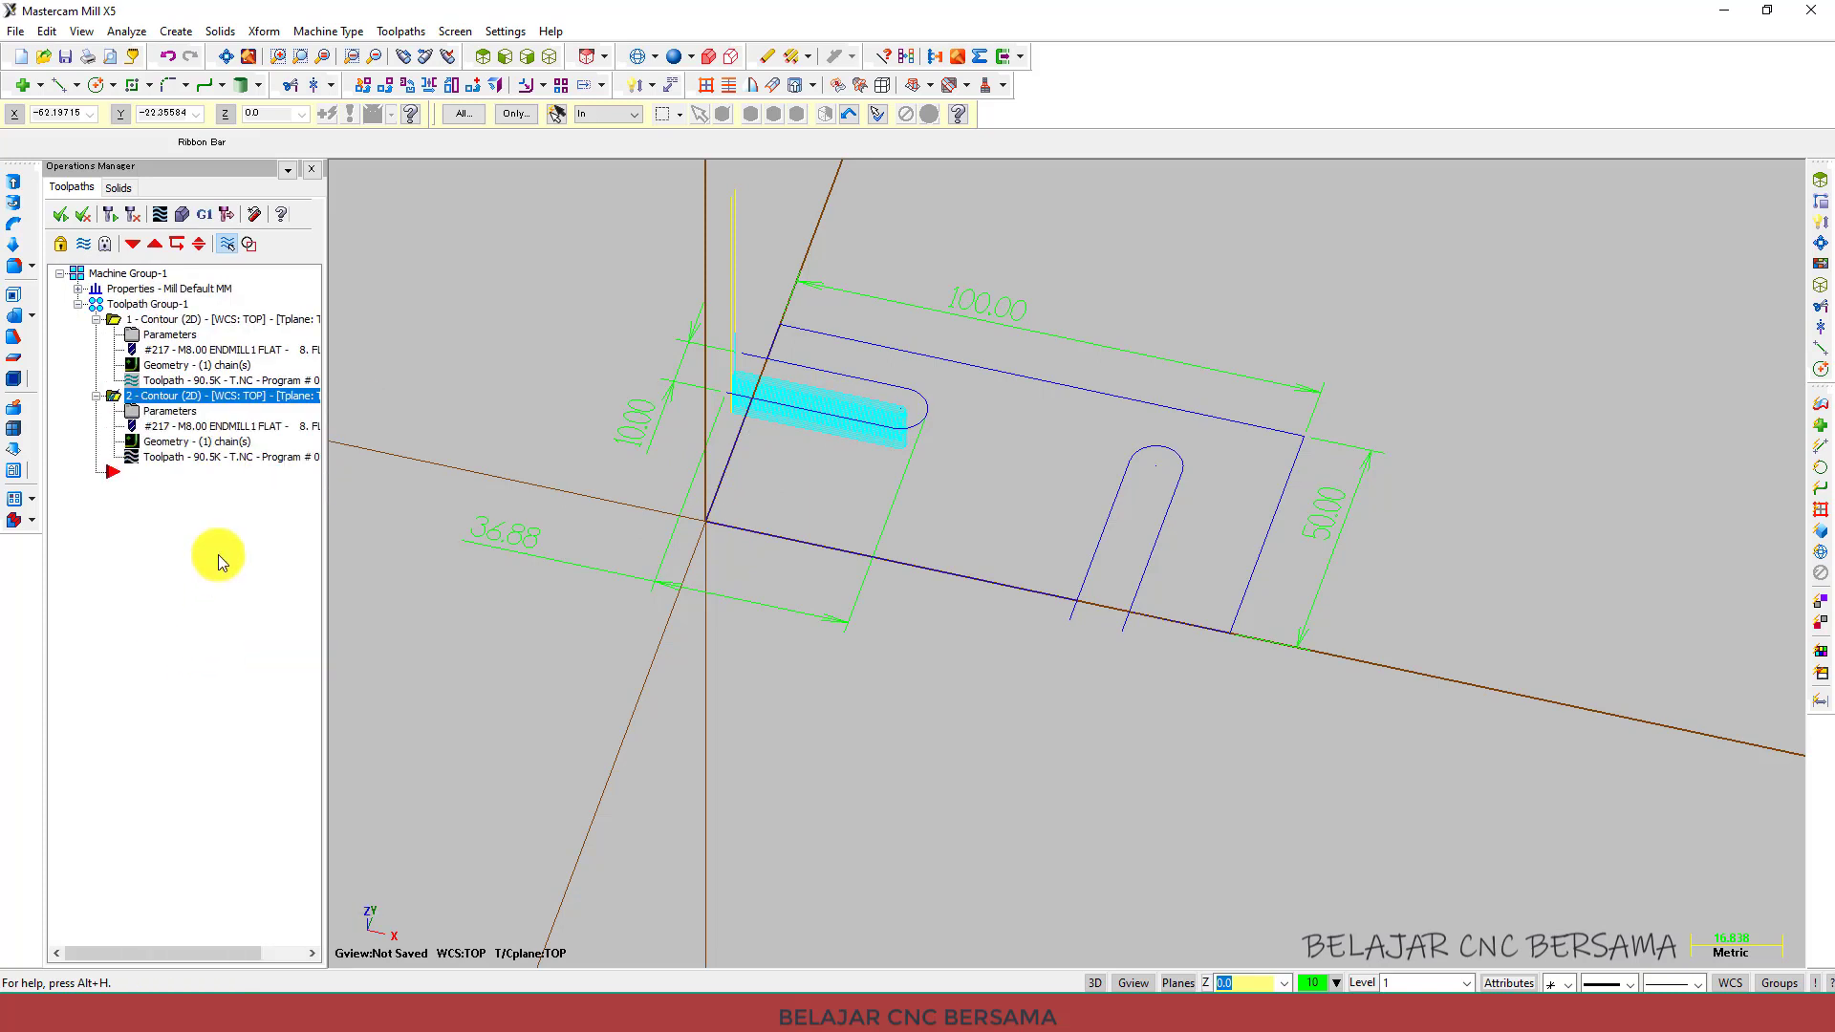
# Rechain the second contour operation's geometry to the vertical slot on the right of the part.
pyautogui.click(189, 452)
pyautogui.rightClick(139, 268)
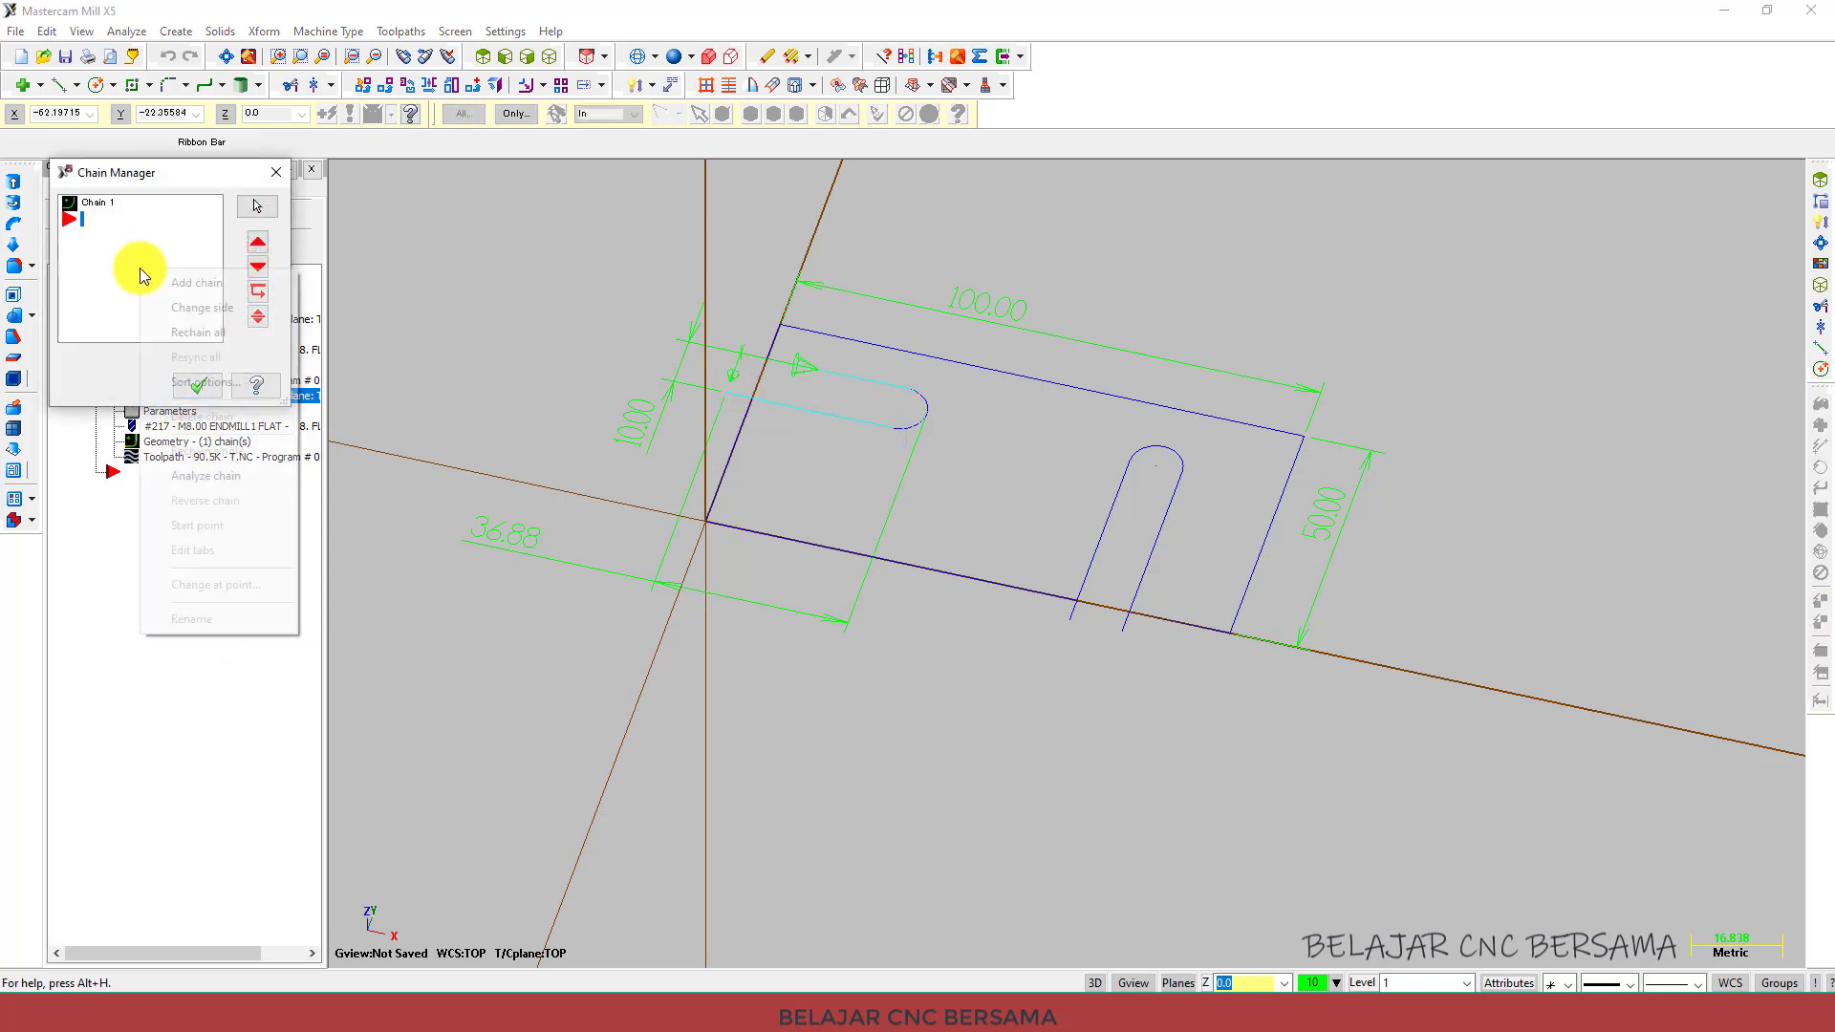
pyautogui.click(194, 335)
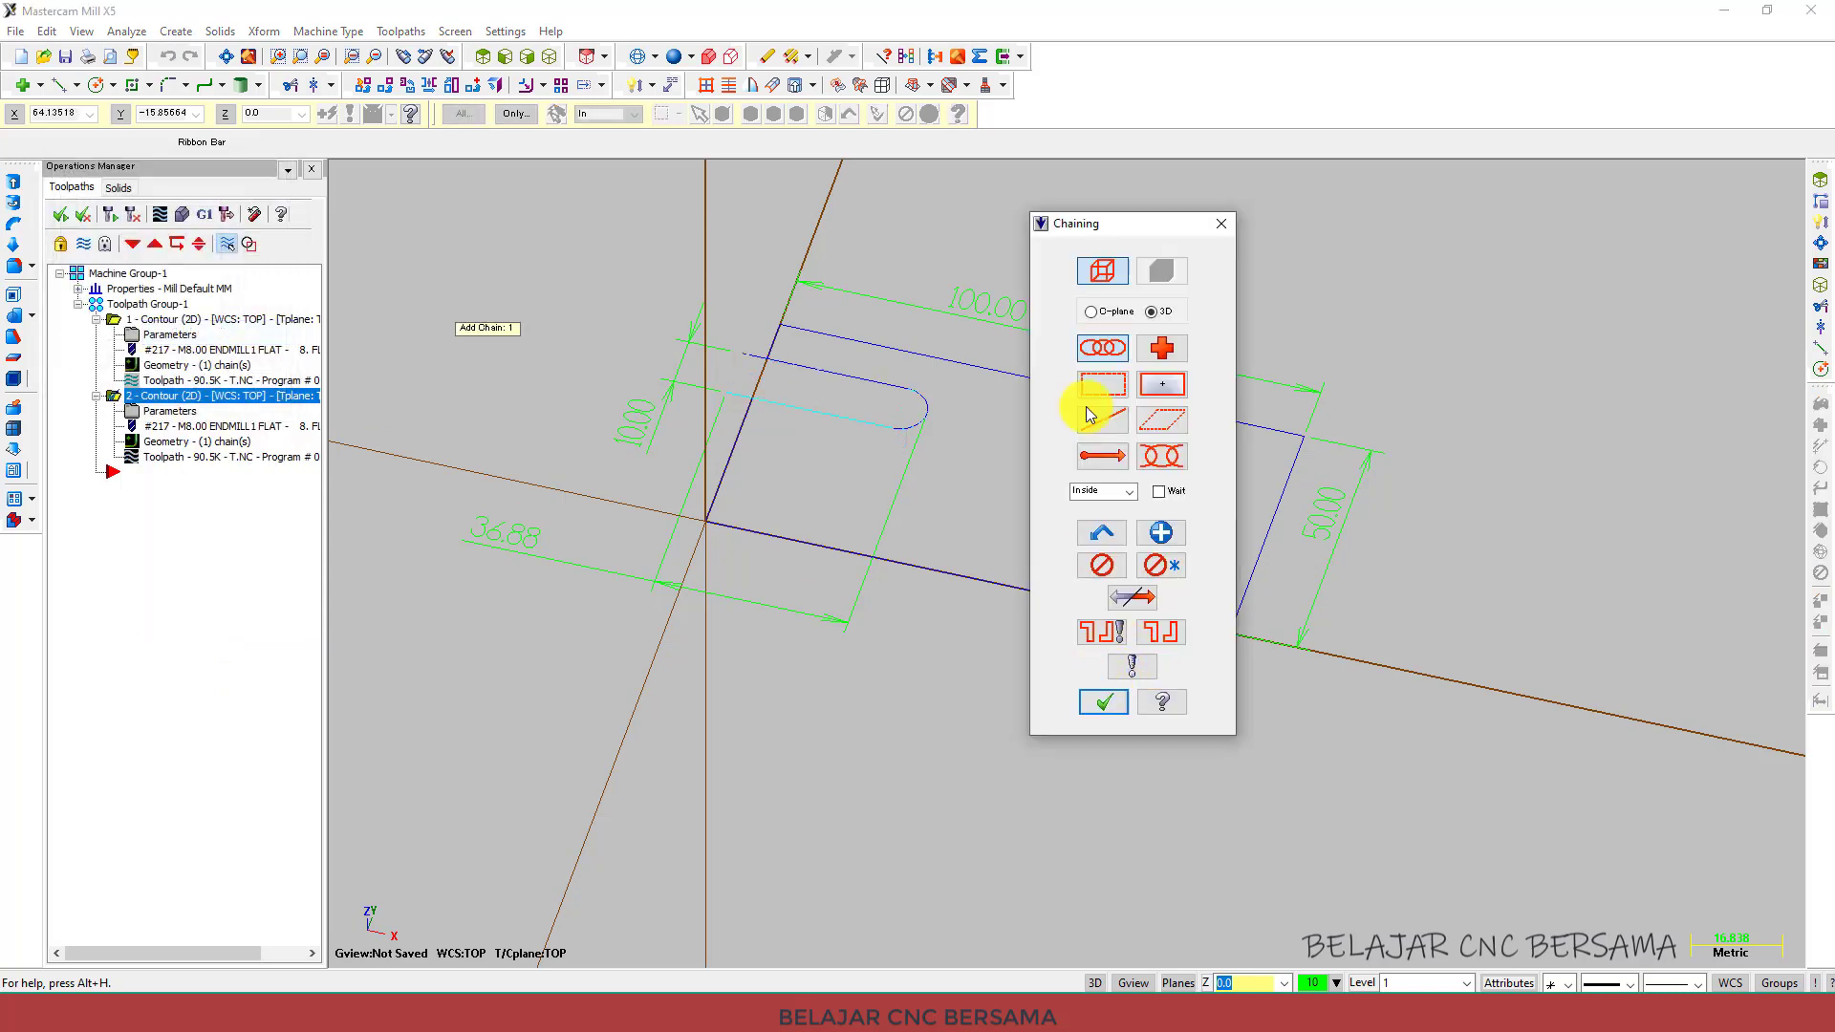
pyautogui.moveTo(1116, 212); pyautogui.dragTo(662, 322)
pyautogui.click(1123, 636)
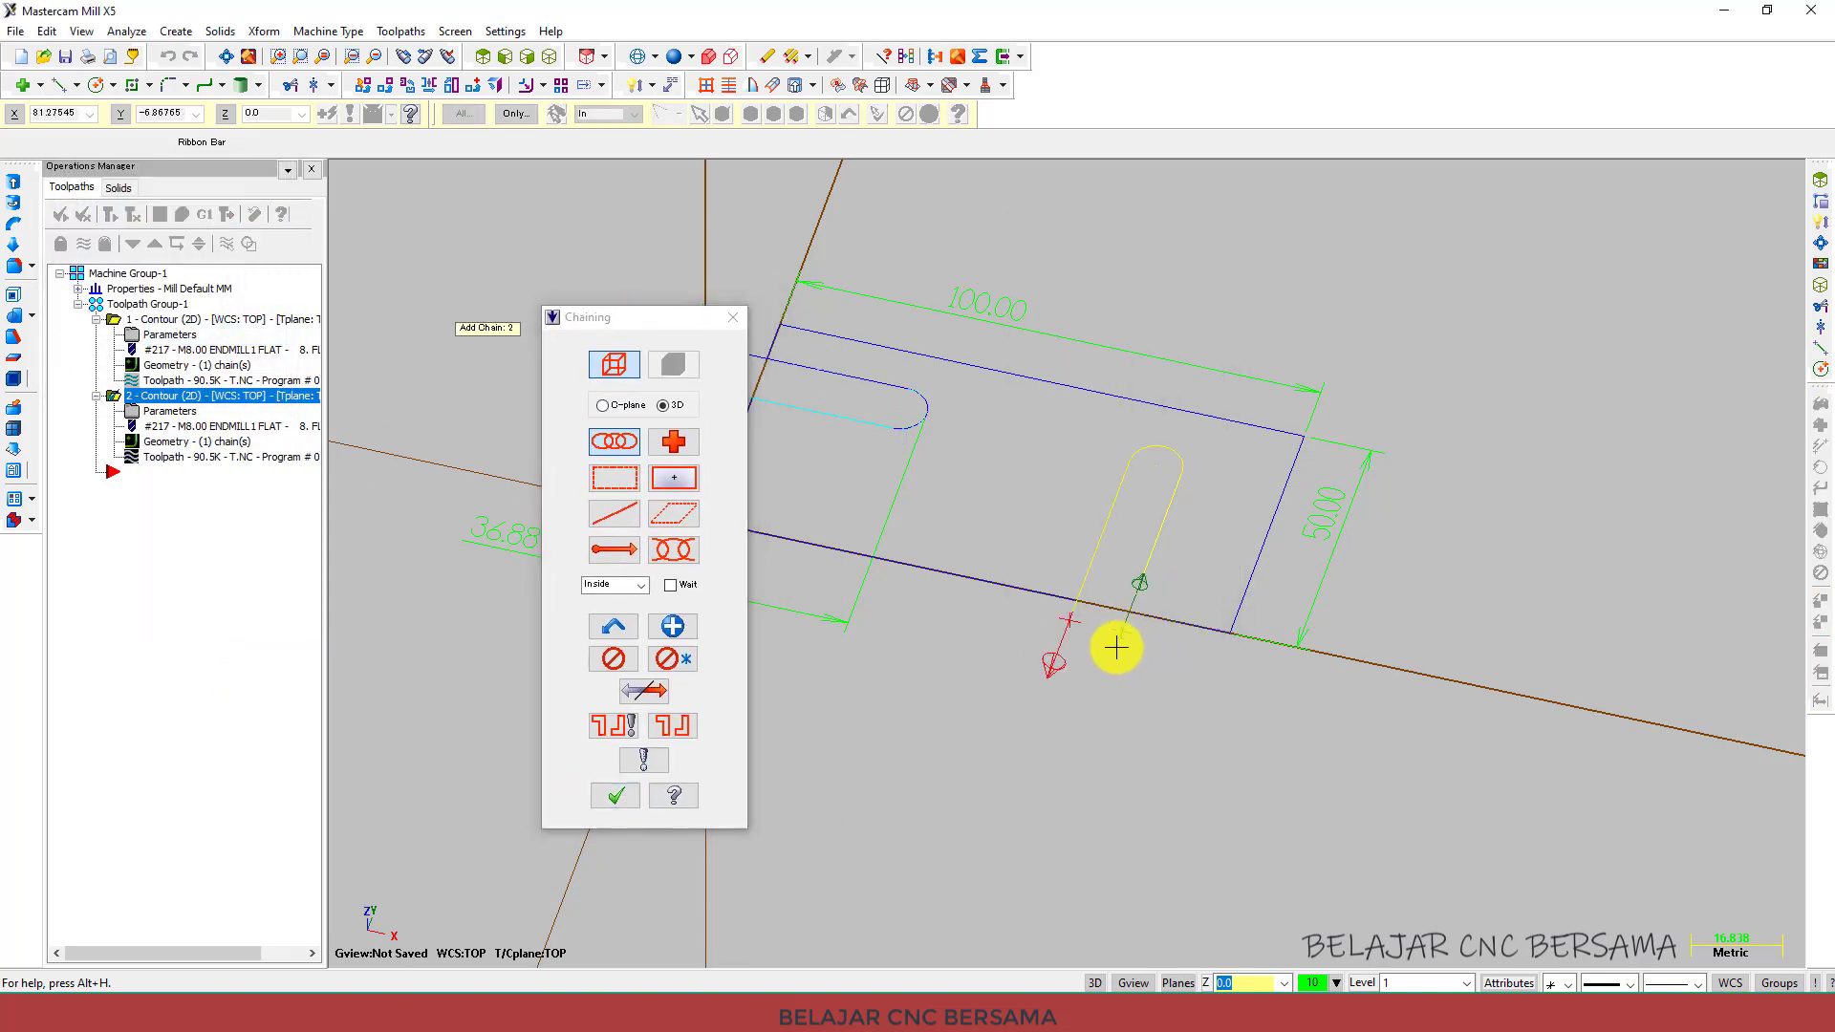
pyautogui.click(641, 785)
pyautogui.click(195, 386)
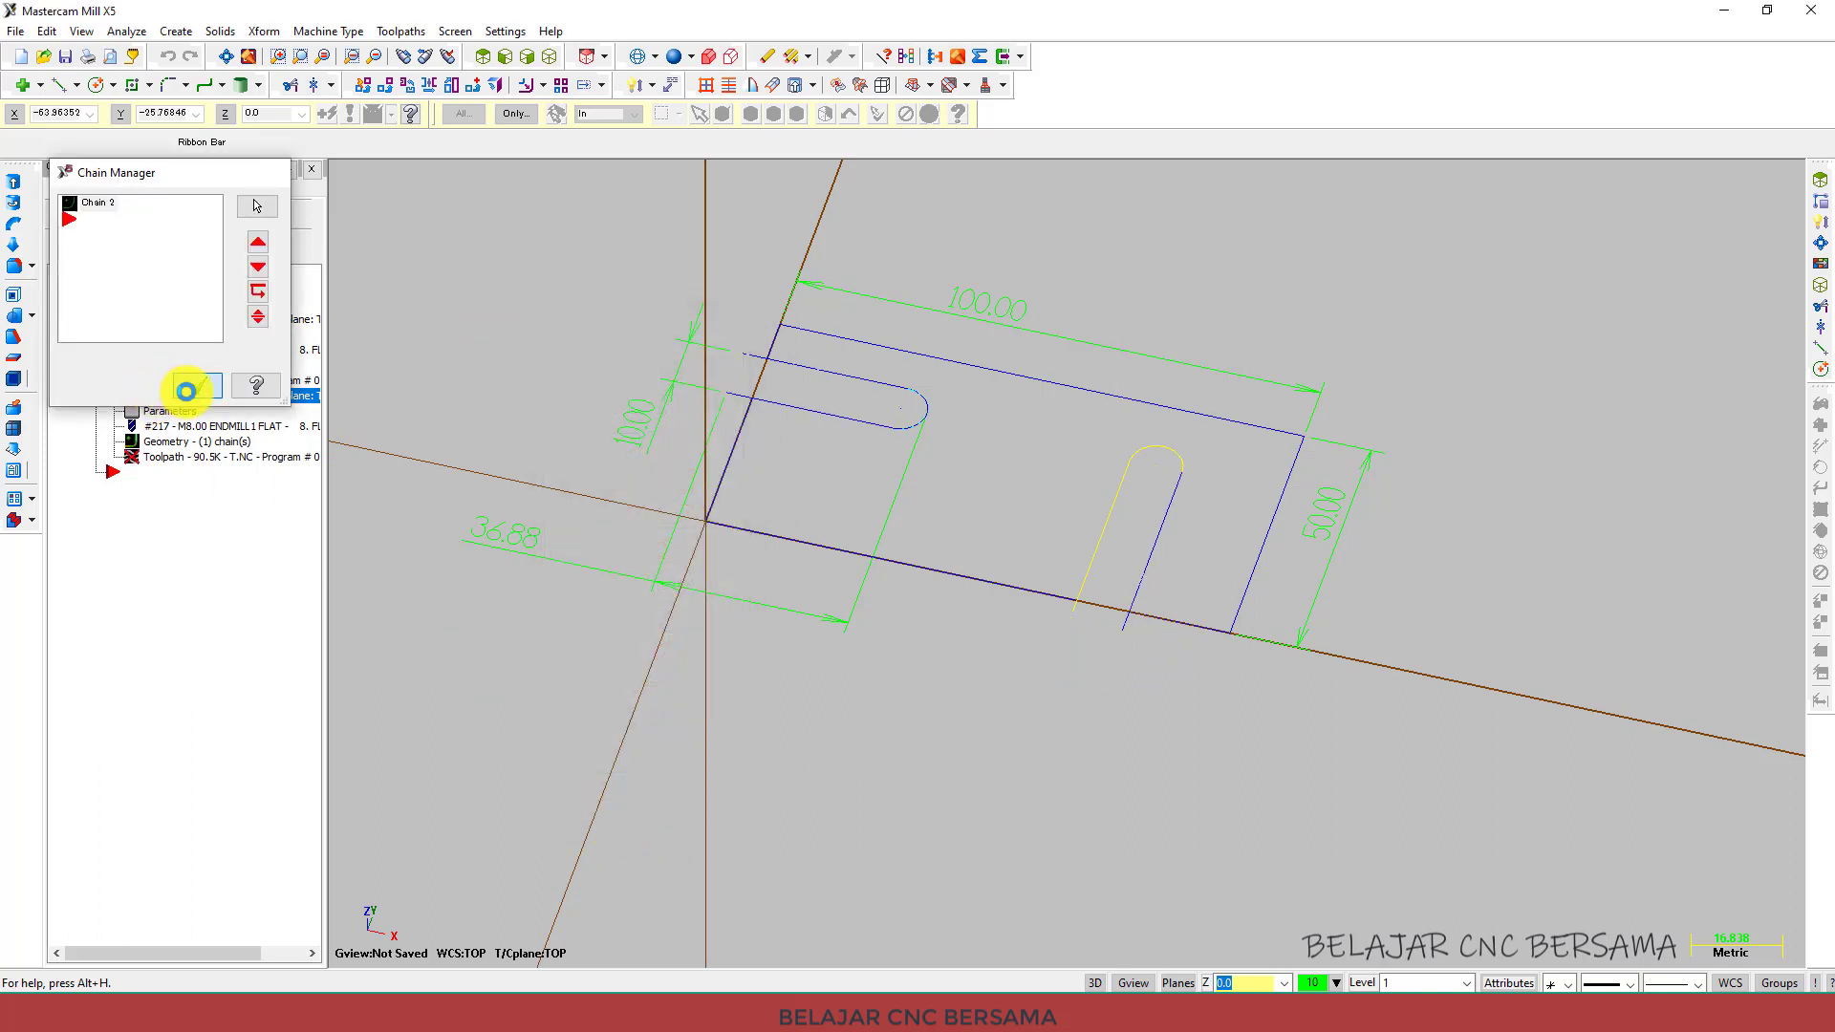
# Set the second contour's compensation direction to Left and regenerate the toolpath.
pyautogui.click(112, 214)
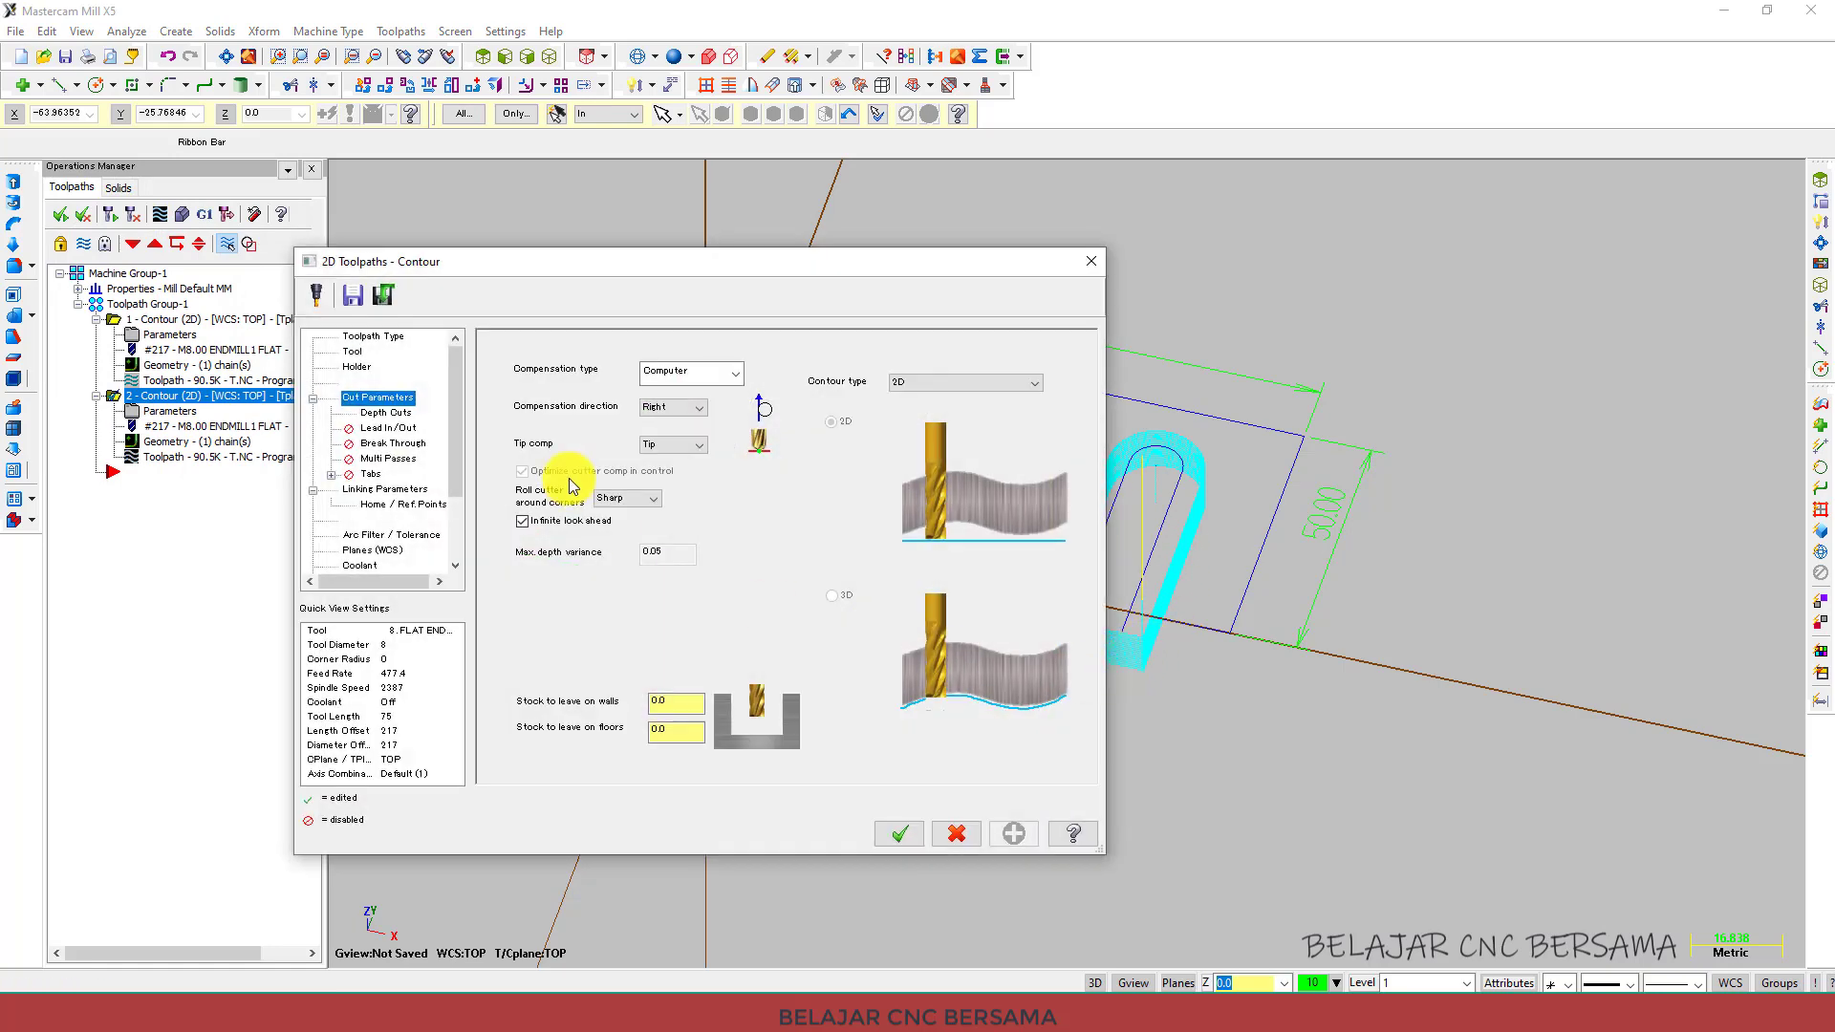
pyautogui.click(674, 408)
pyautogui.click(666, 424)
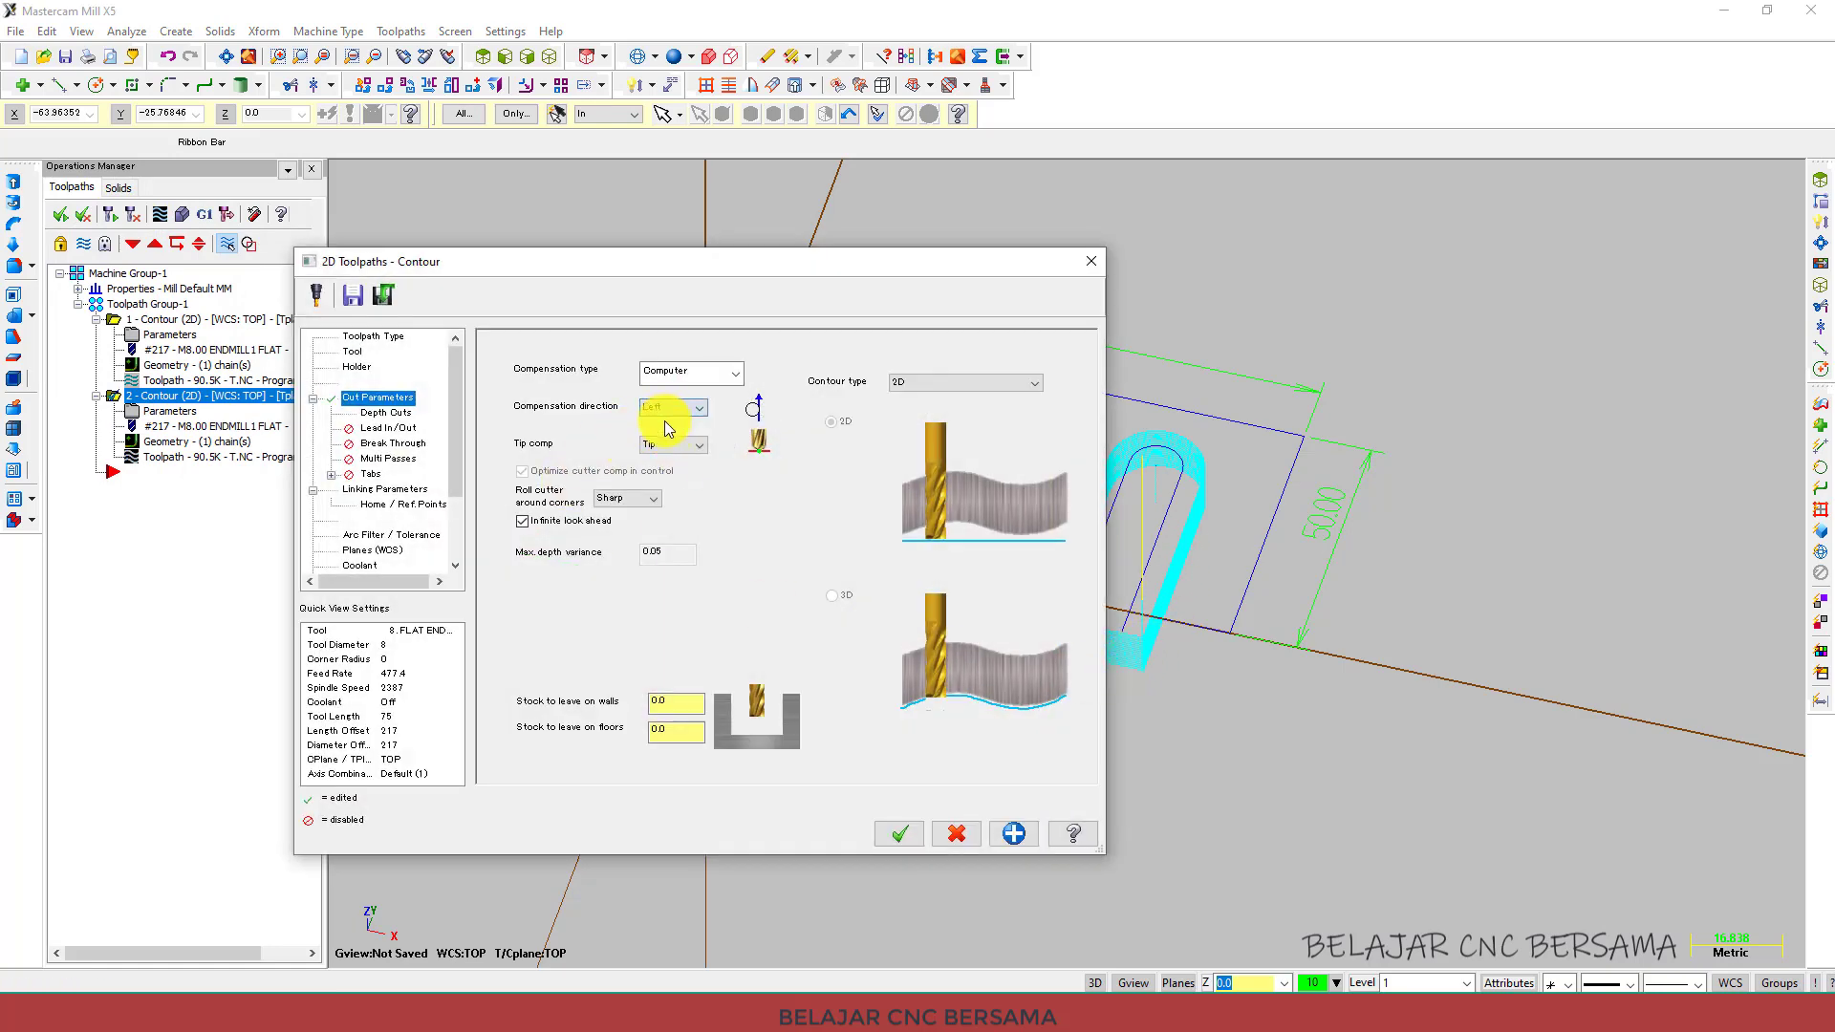
pyautogui.click(899, 834)
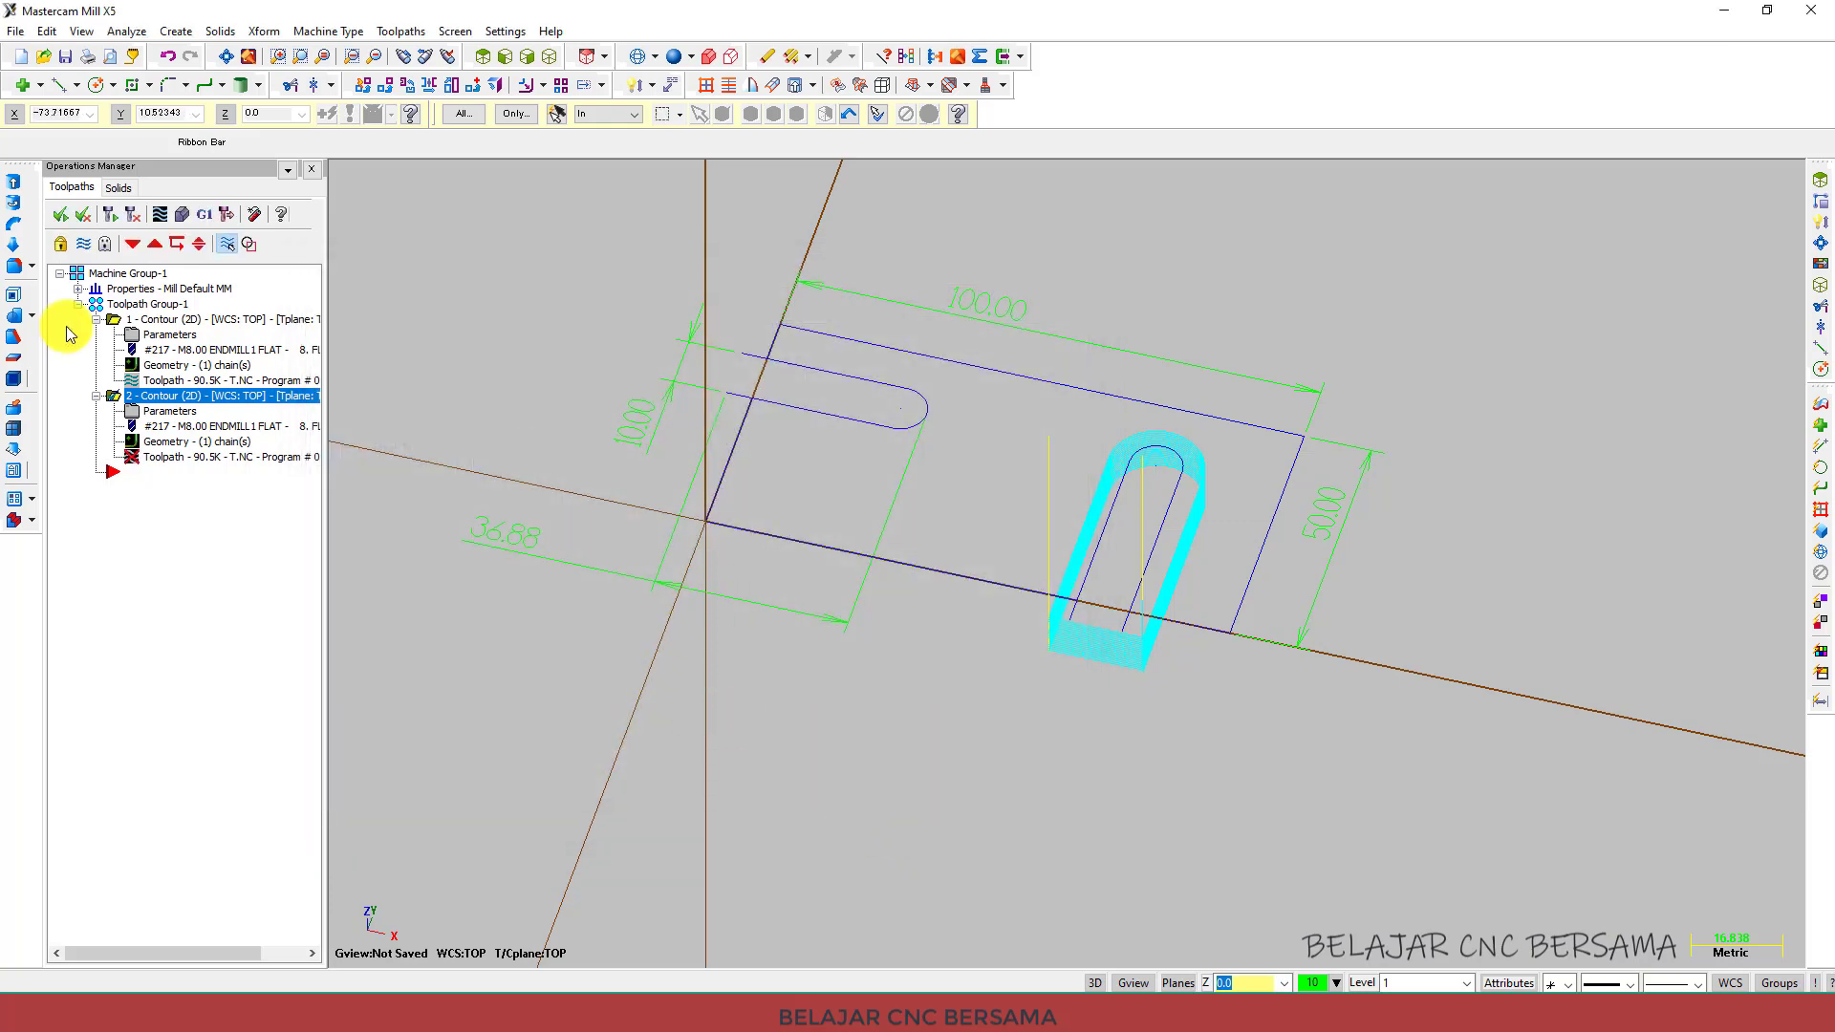
pyautogui.click(111, 214)
# Run a verify simulation of the first contour operation in isometric view.
pyautogui.scroll(-2, 779, 602)
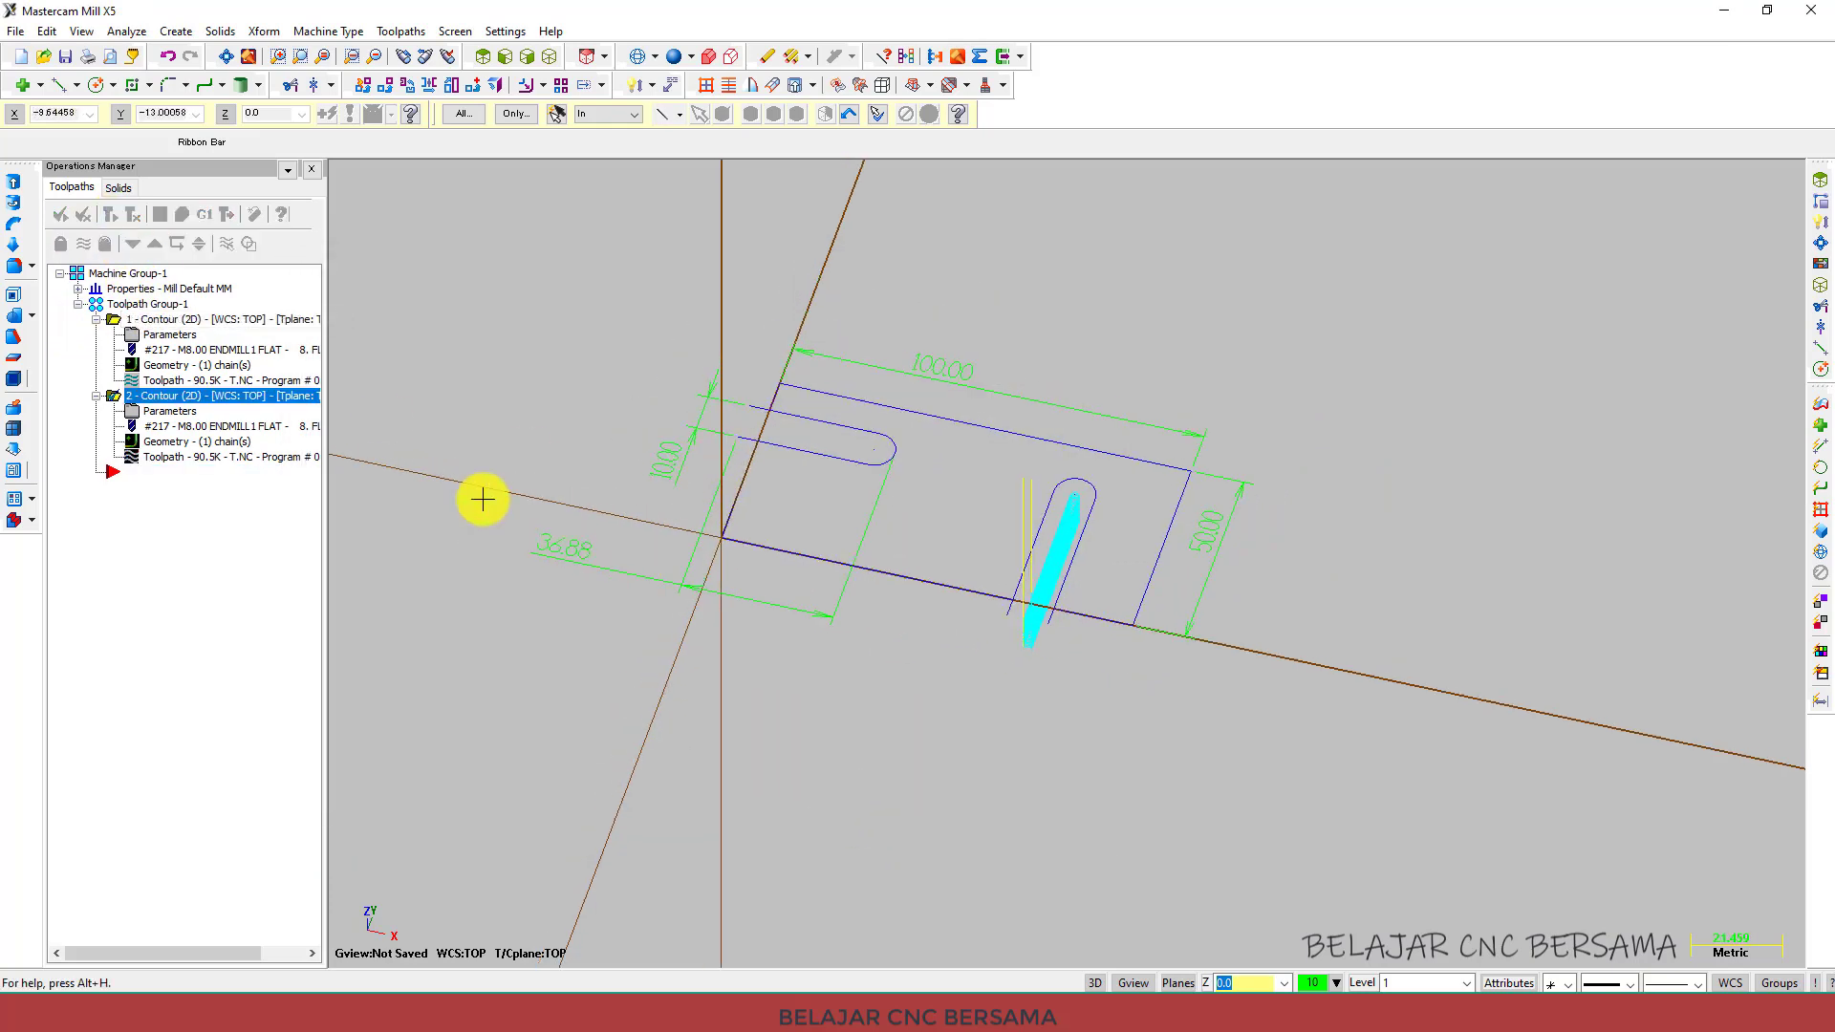
pyautogui.click(197, 319)
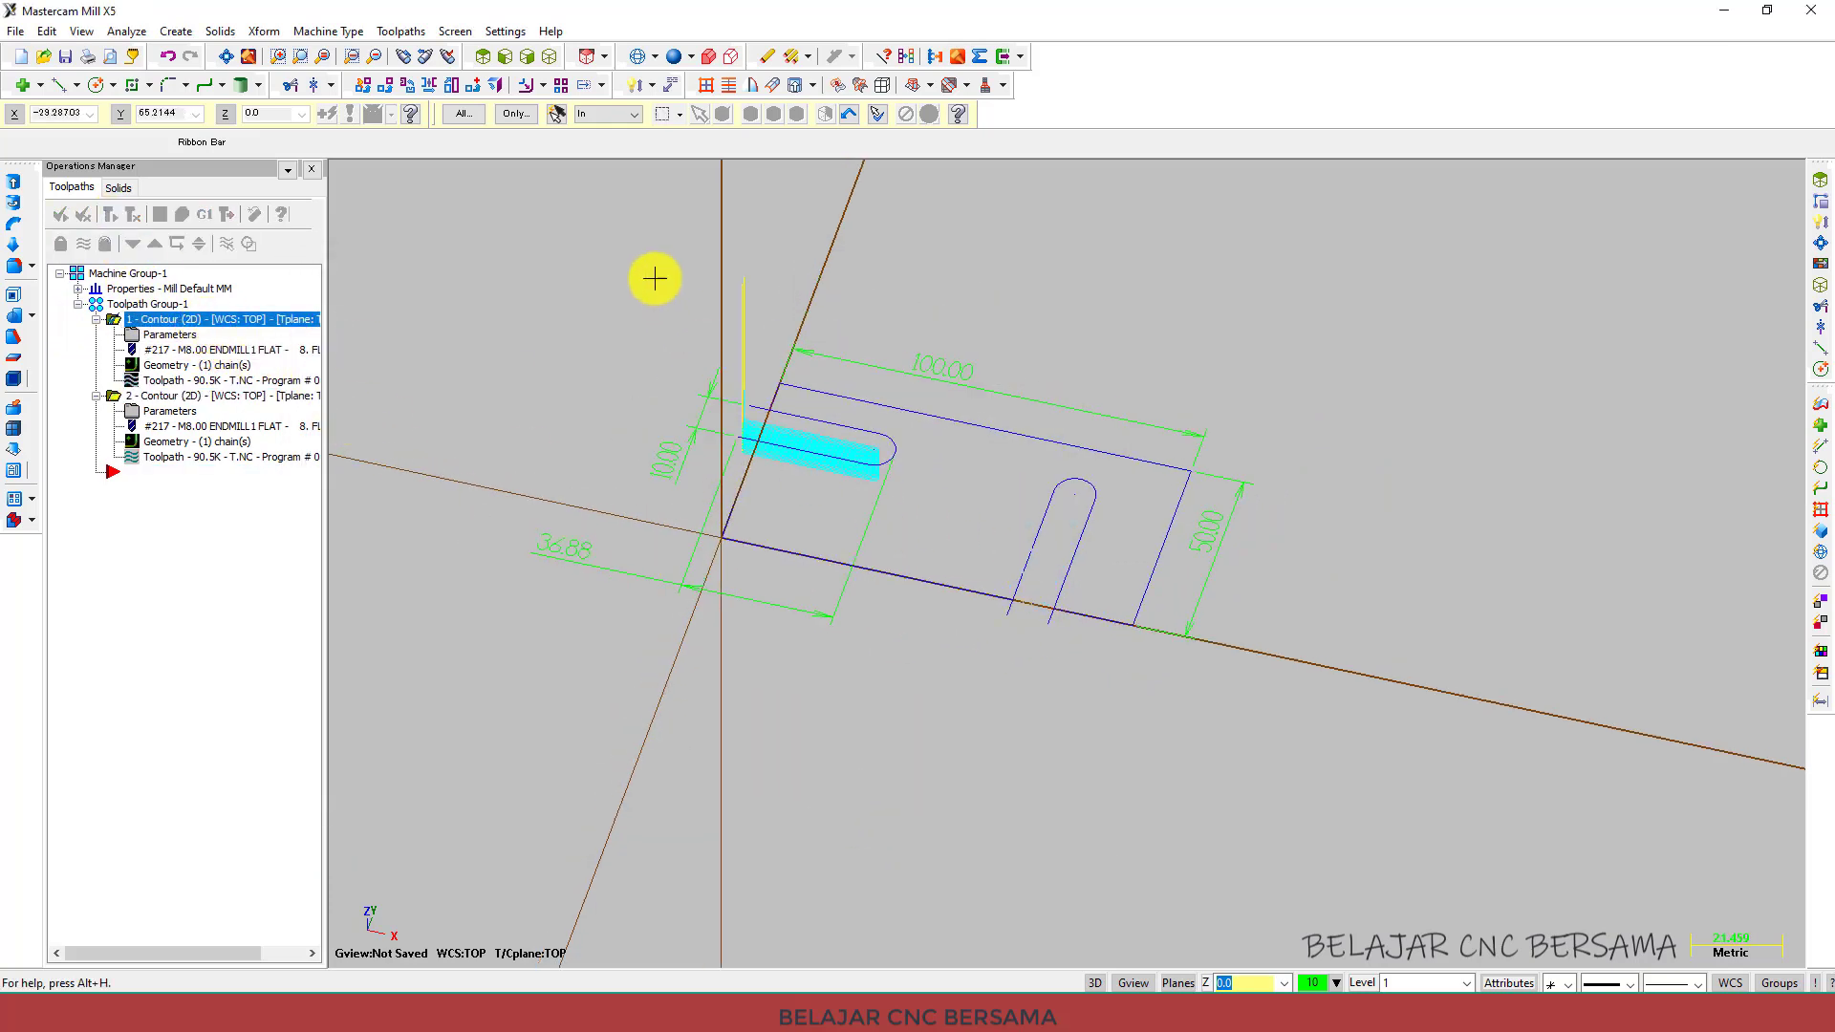
pyautogui.click(551, 57)
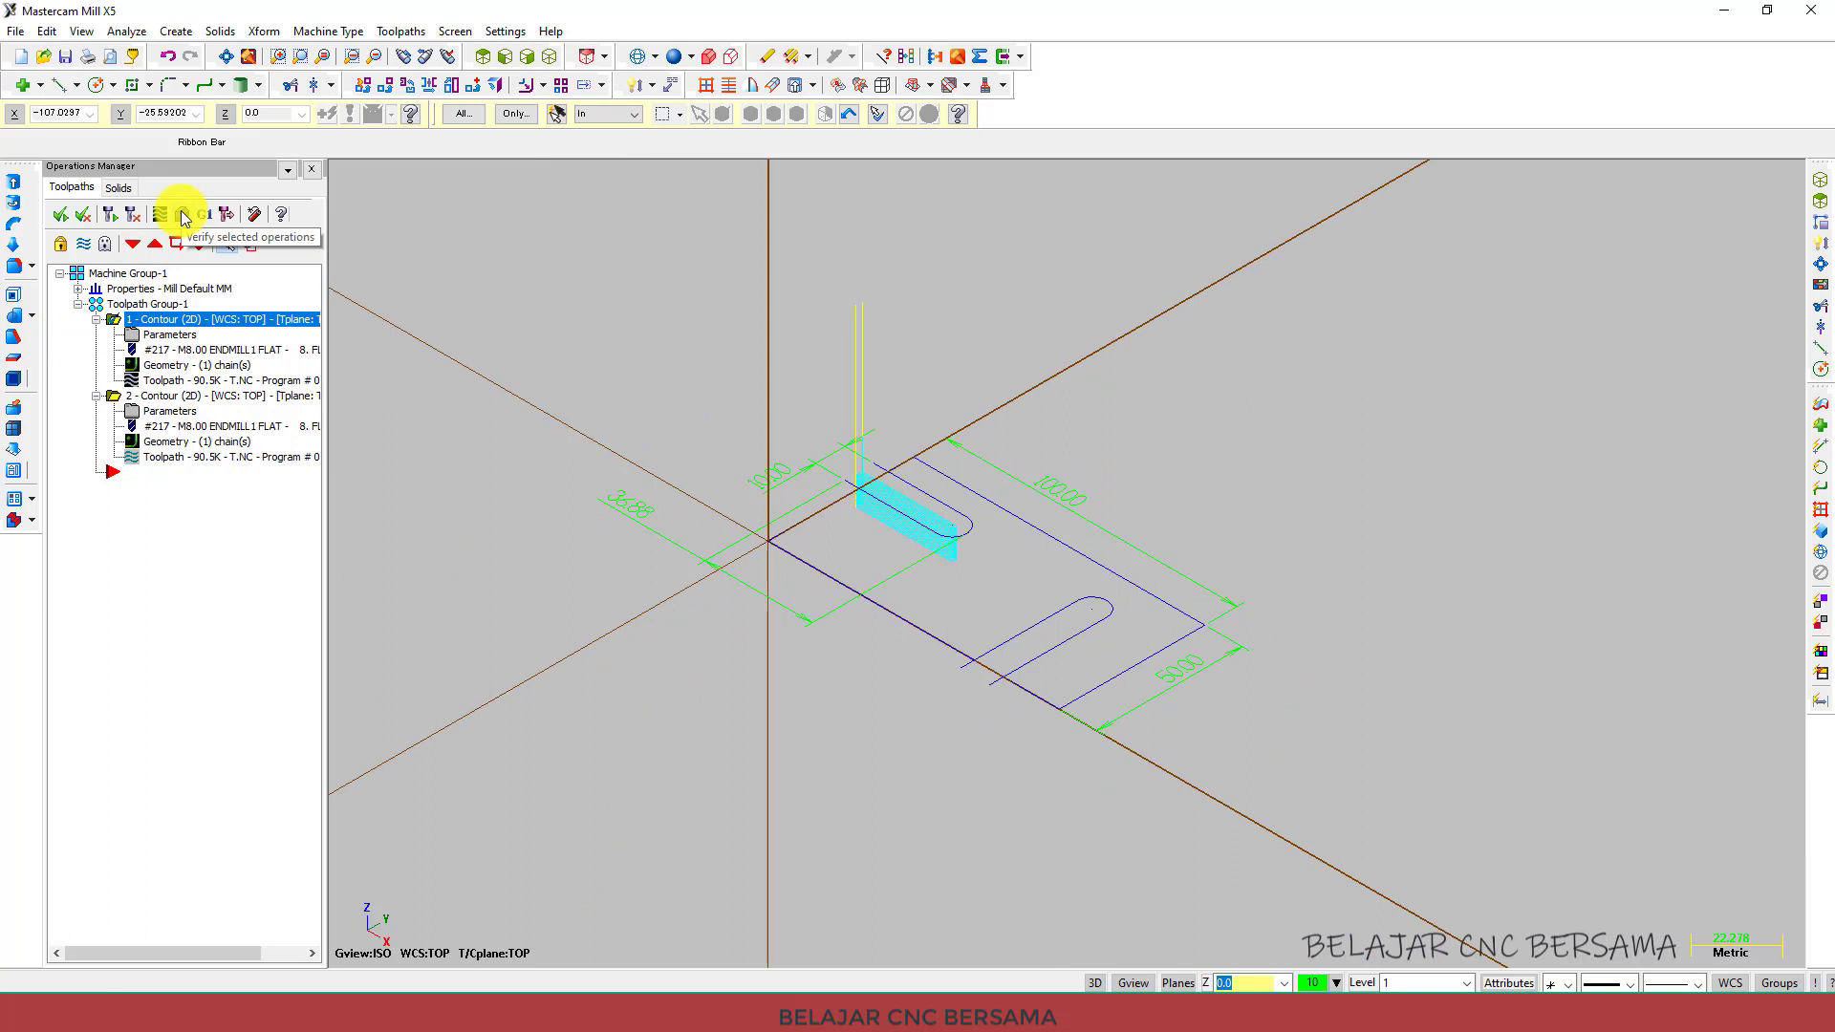
pyautogui.click(183, 215)
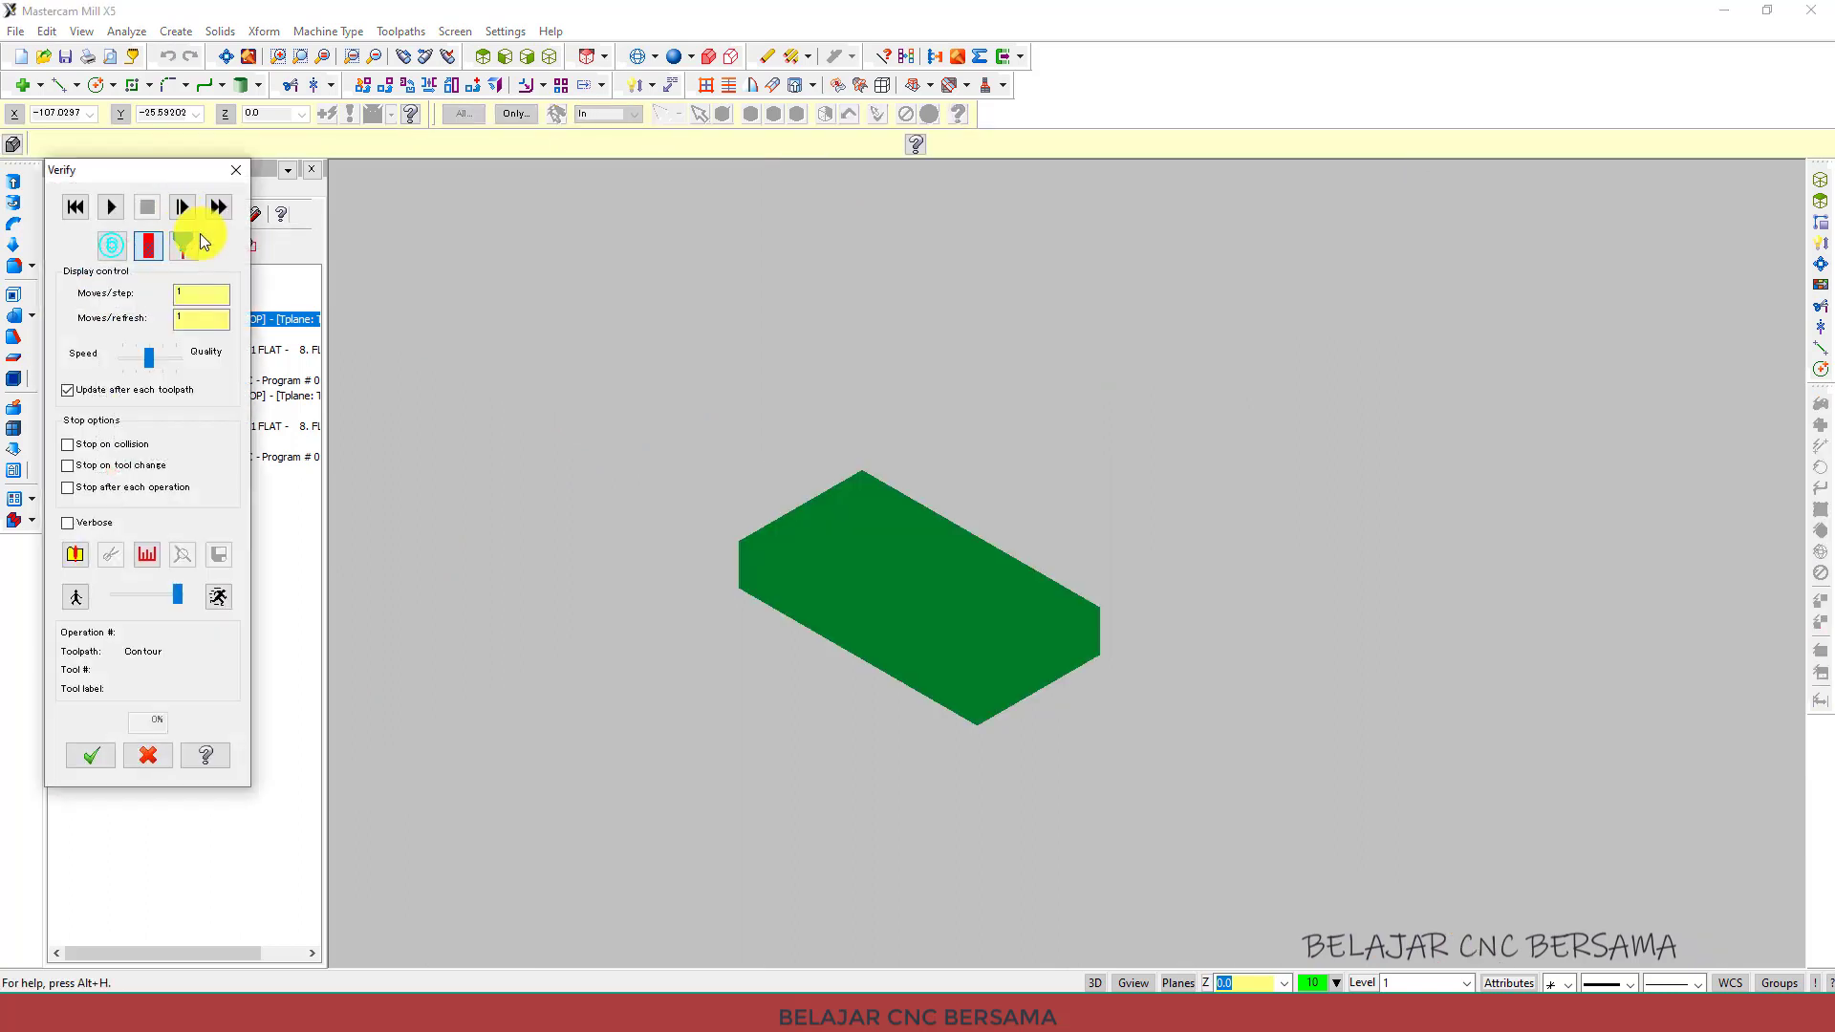
pyautogui.moveTo(806, 545); pyautogui.dragTo(782, 496, button='middle')
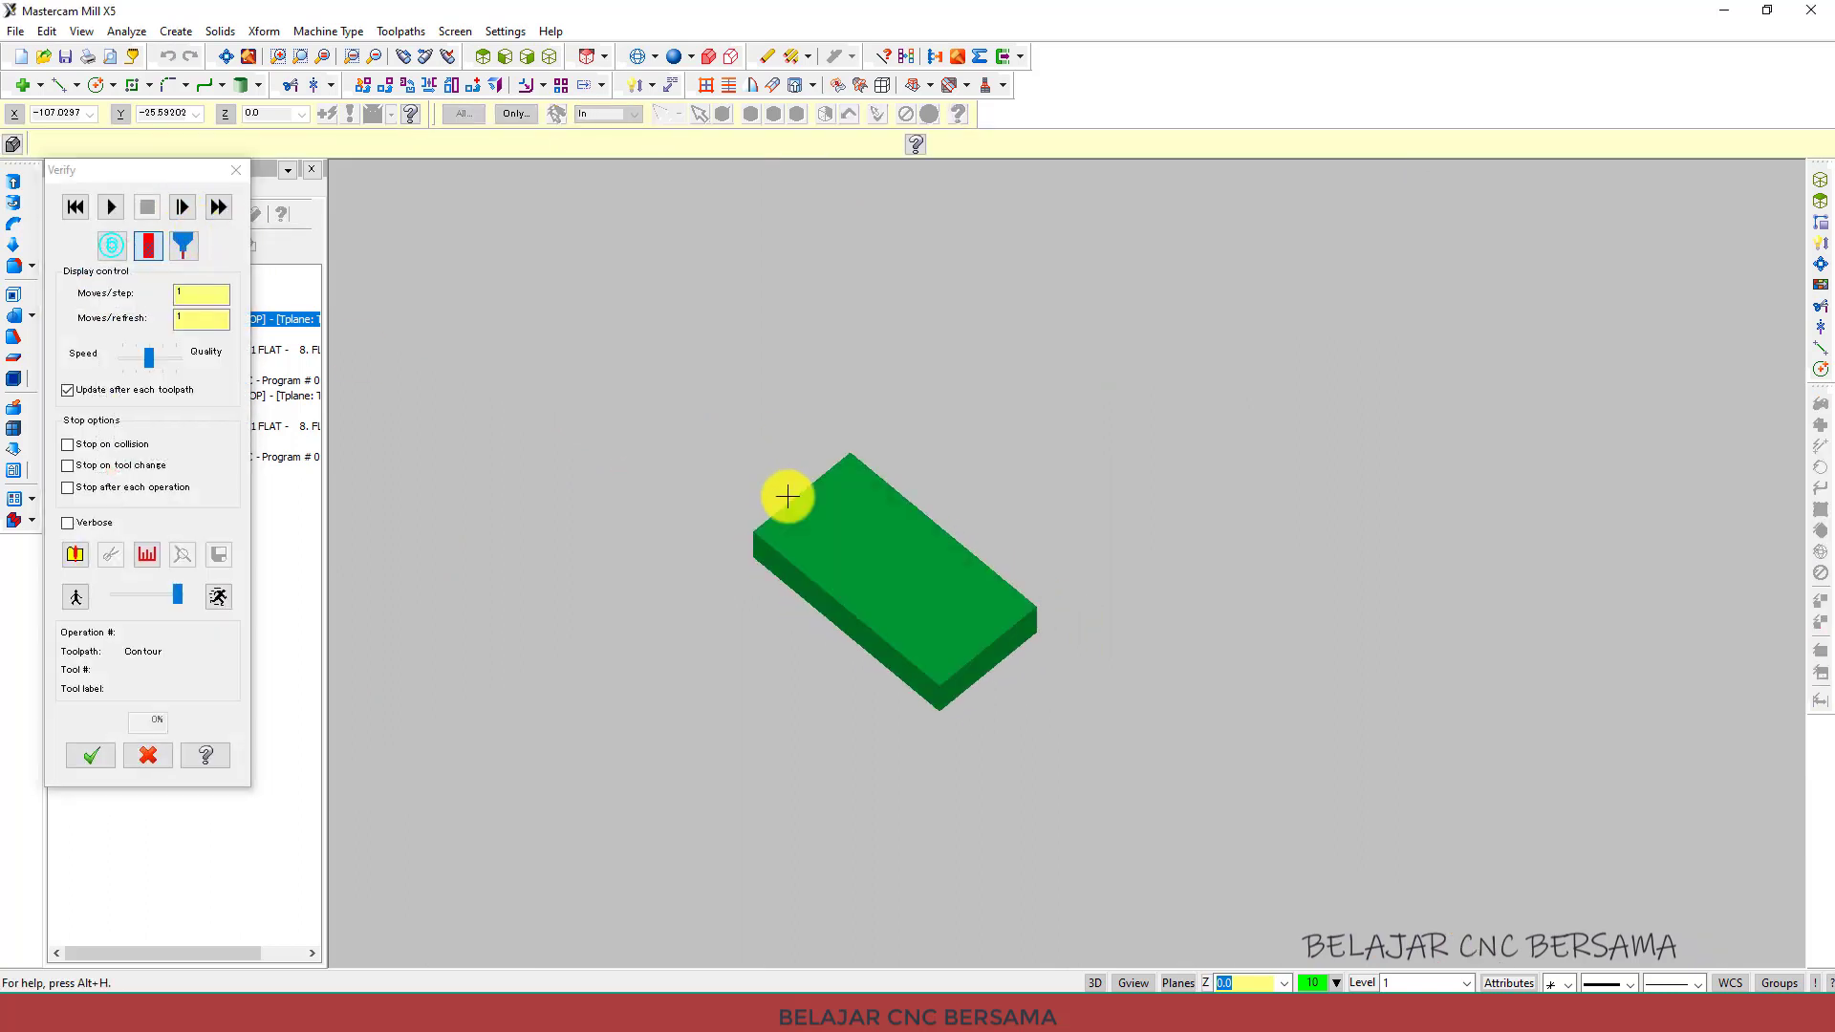
pyautogui.click(113, 208)
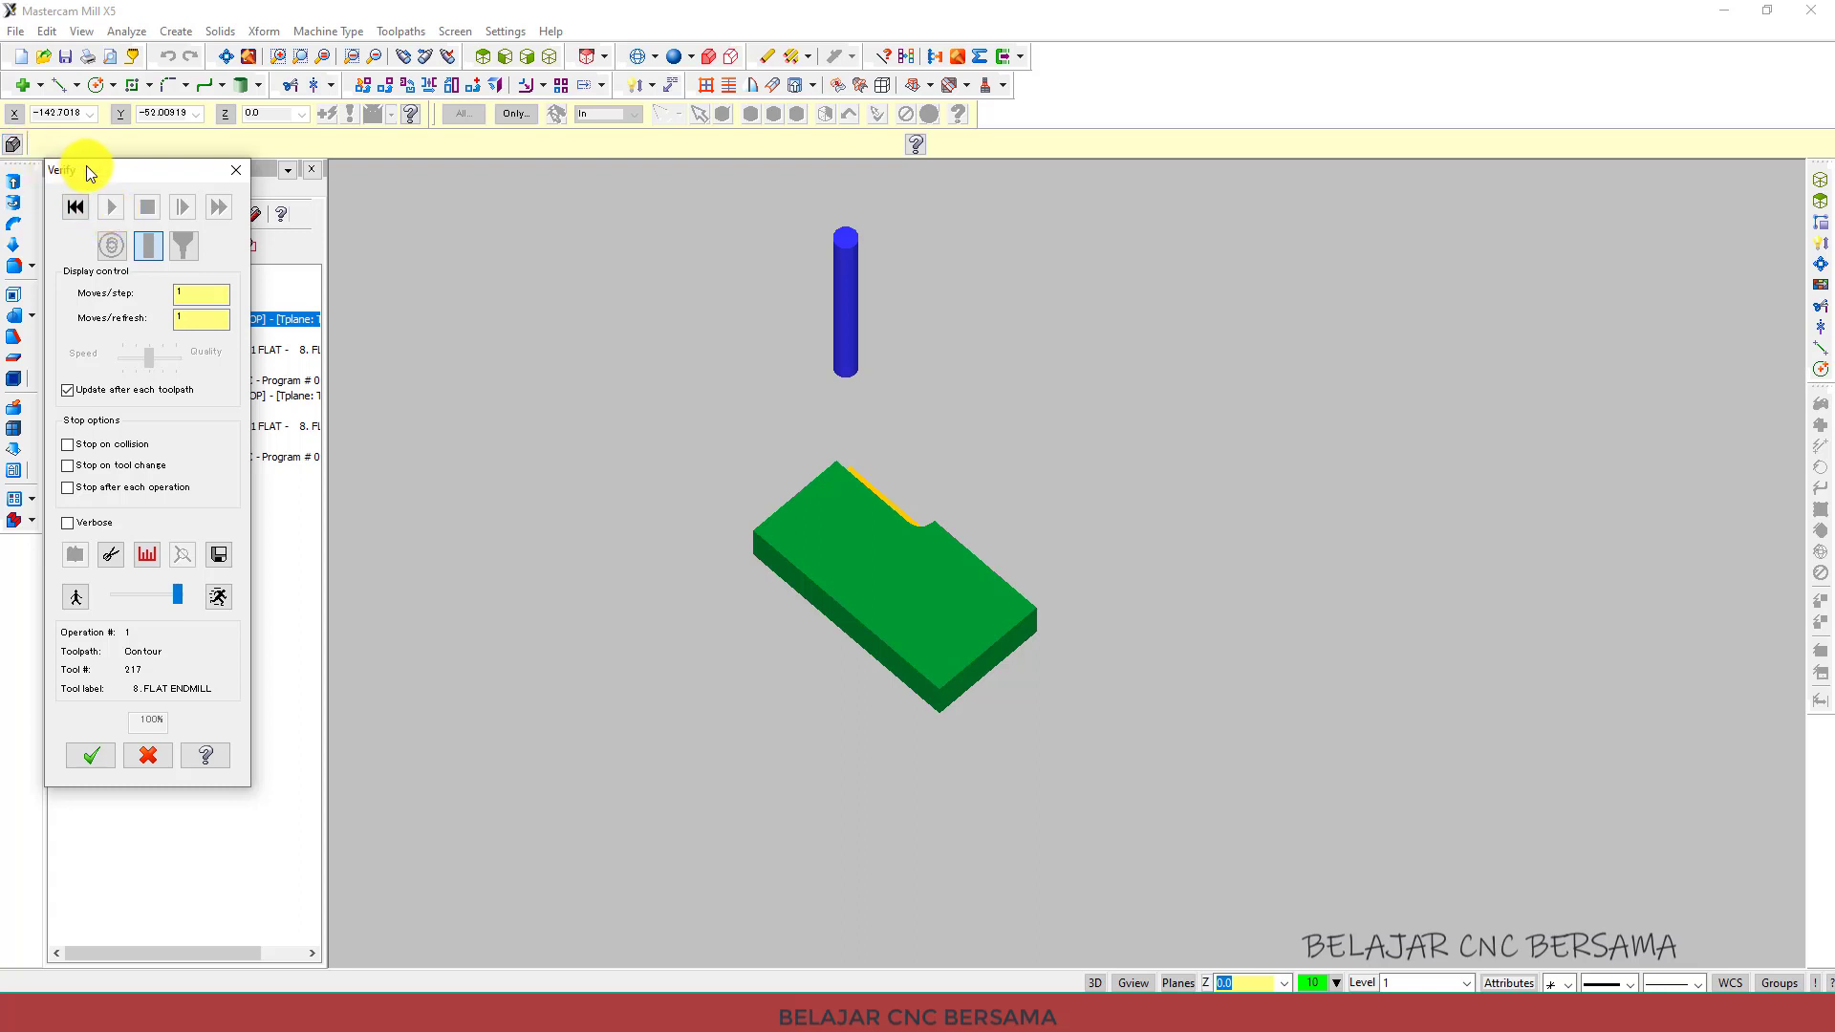
pyautogui.moveTo(86, 164); pyautogui.dragTo(484, 189)
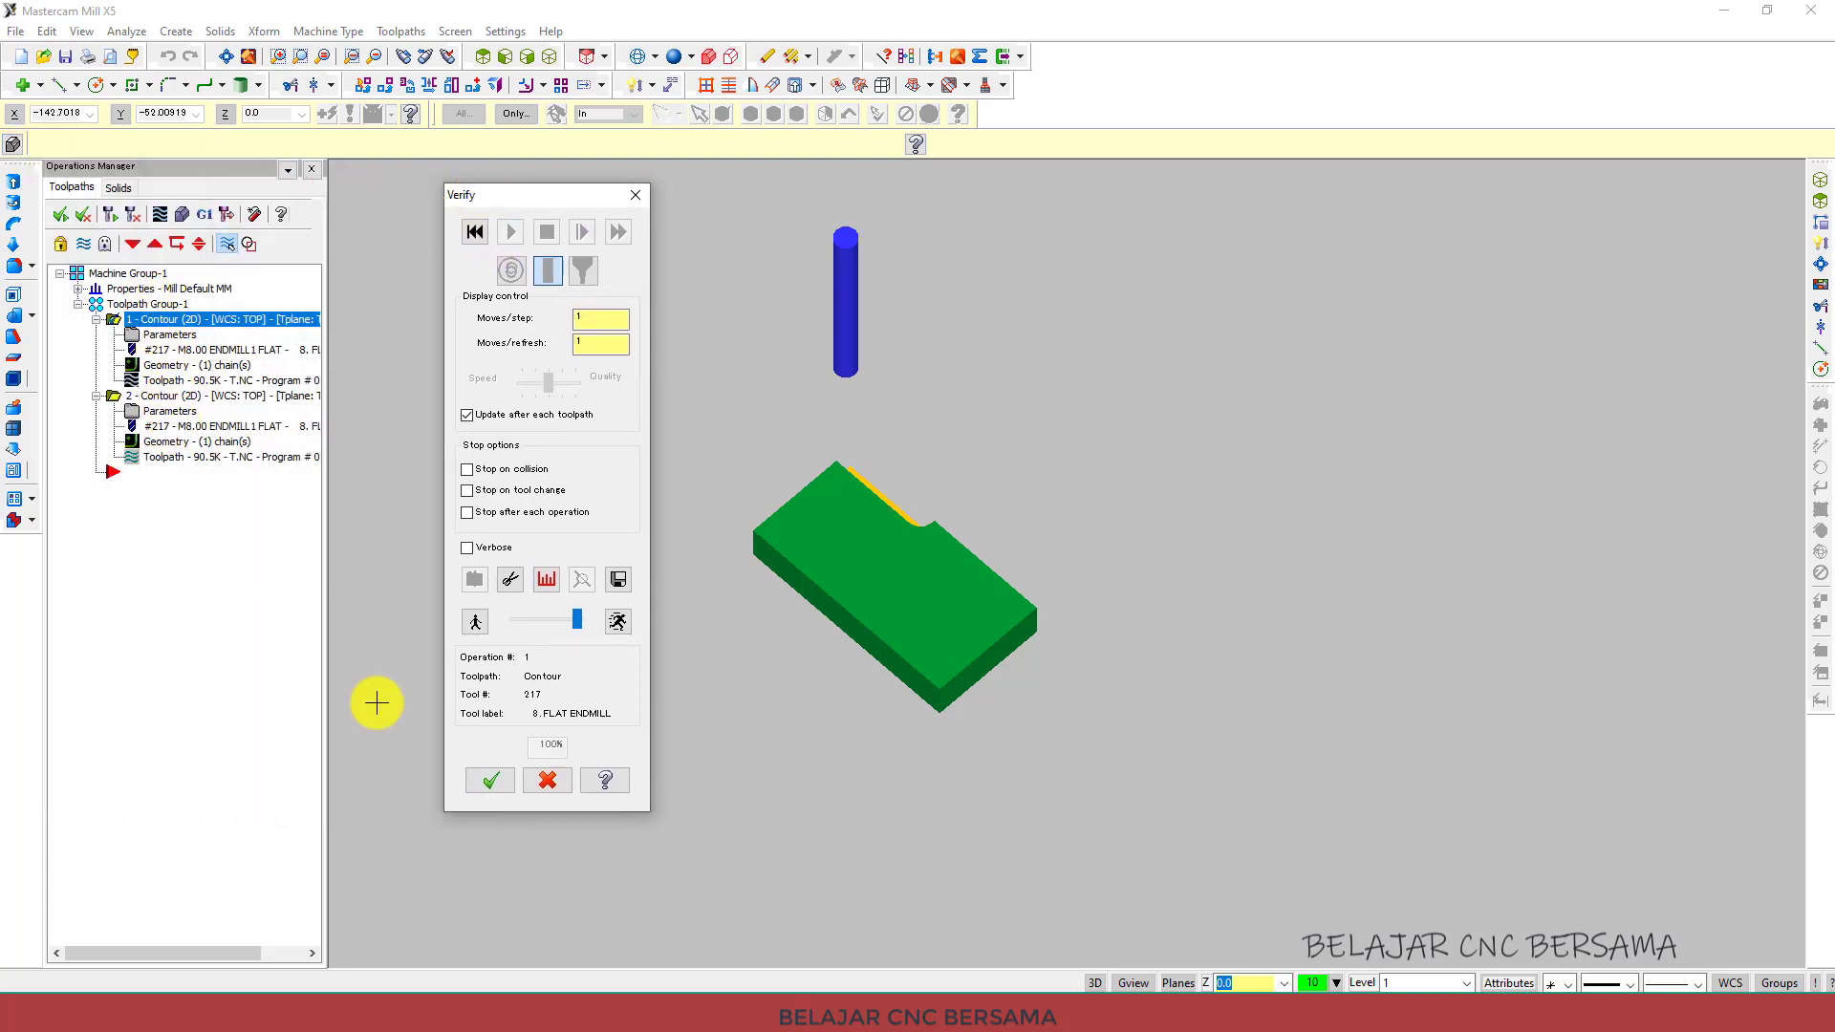
pyautogui.click(472, 788)
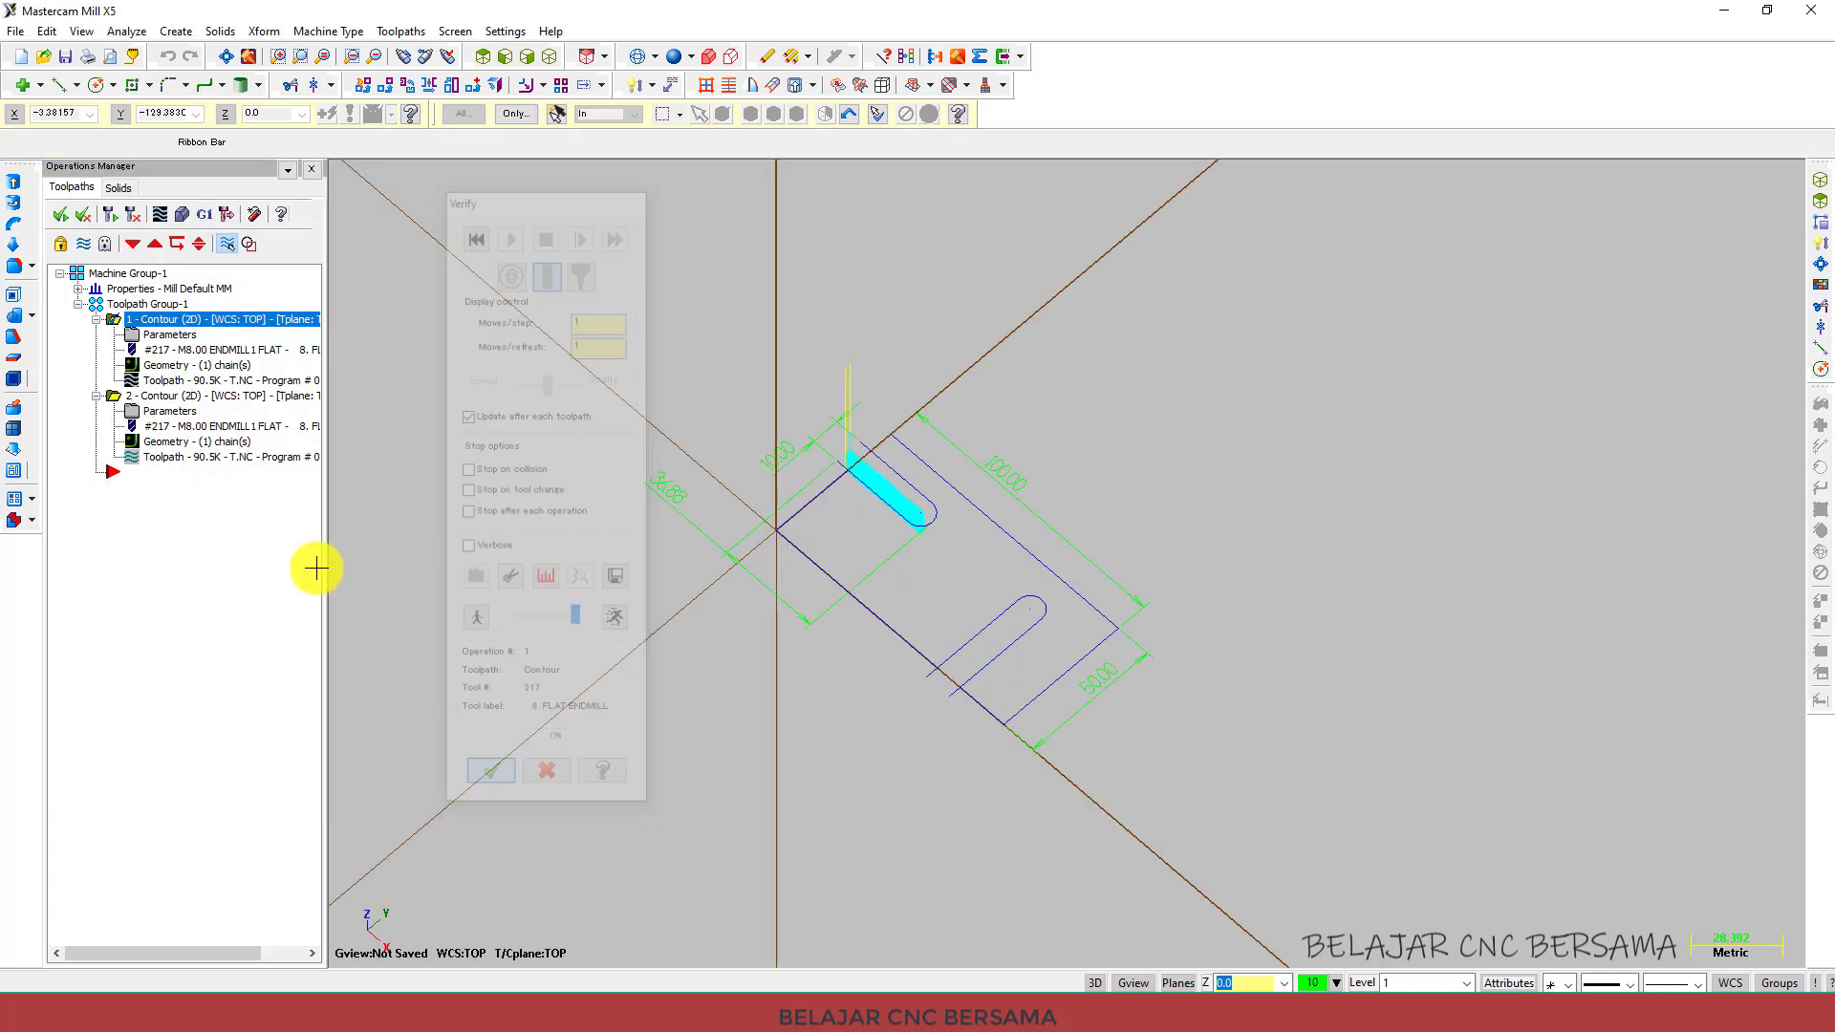
# Run a verify simulation of the second contour operation.
pyautogui.click(175, 399)
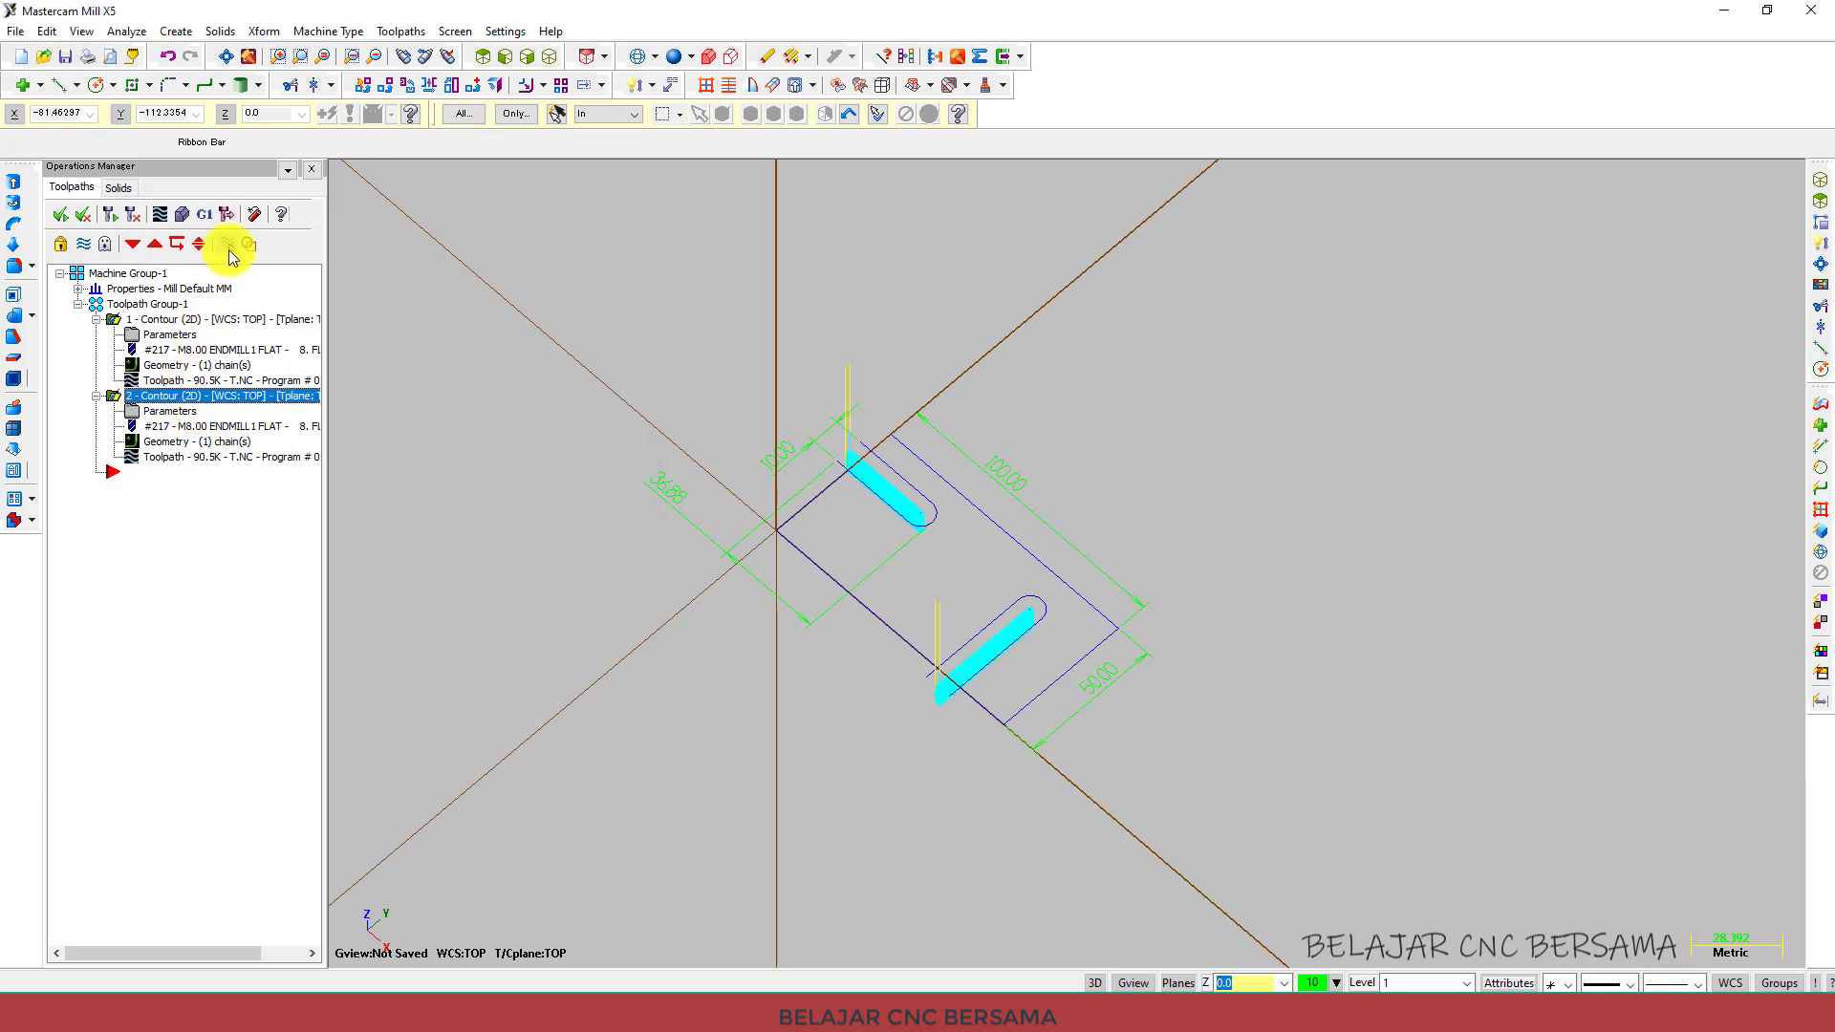
pyautogui.click(184, 214)
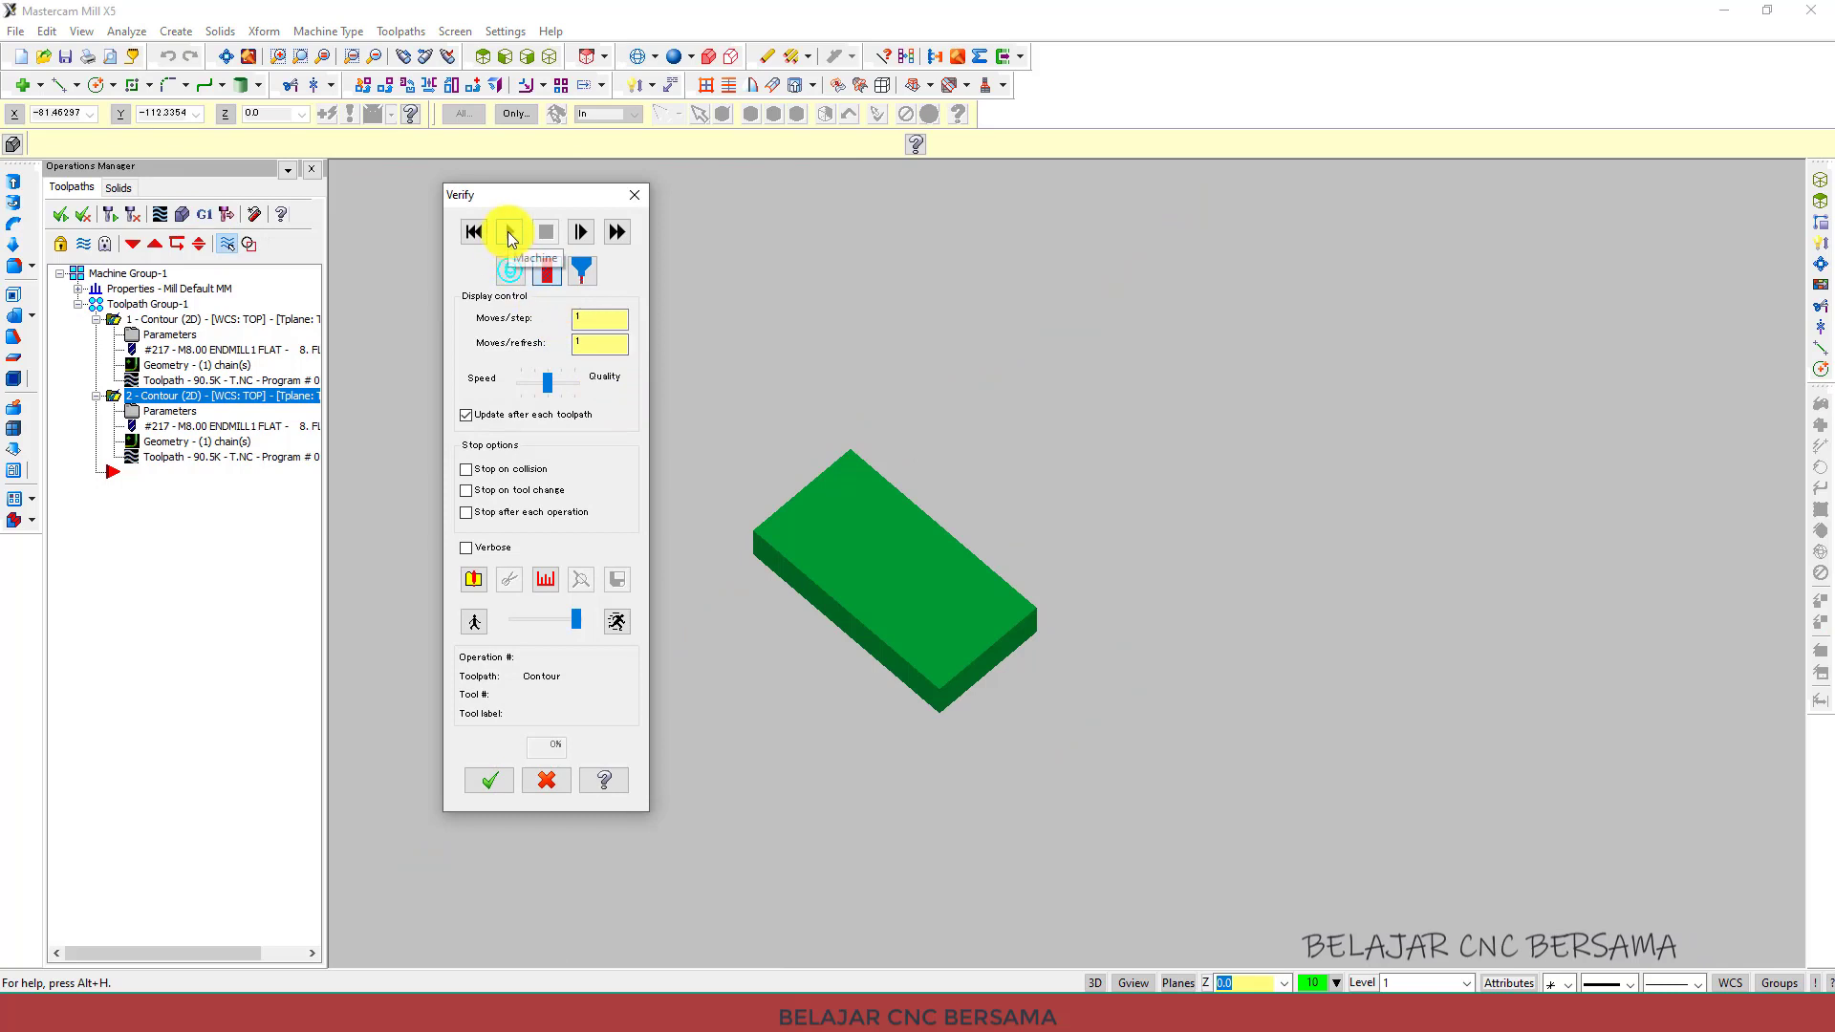
pyautogui.click(507, 231)
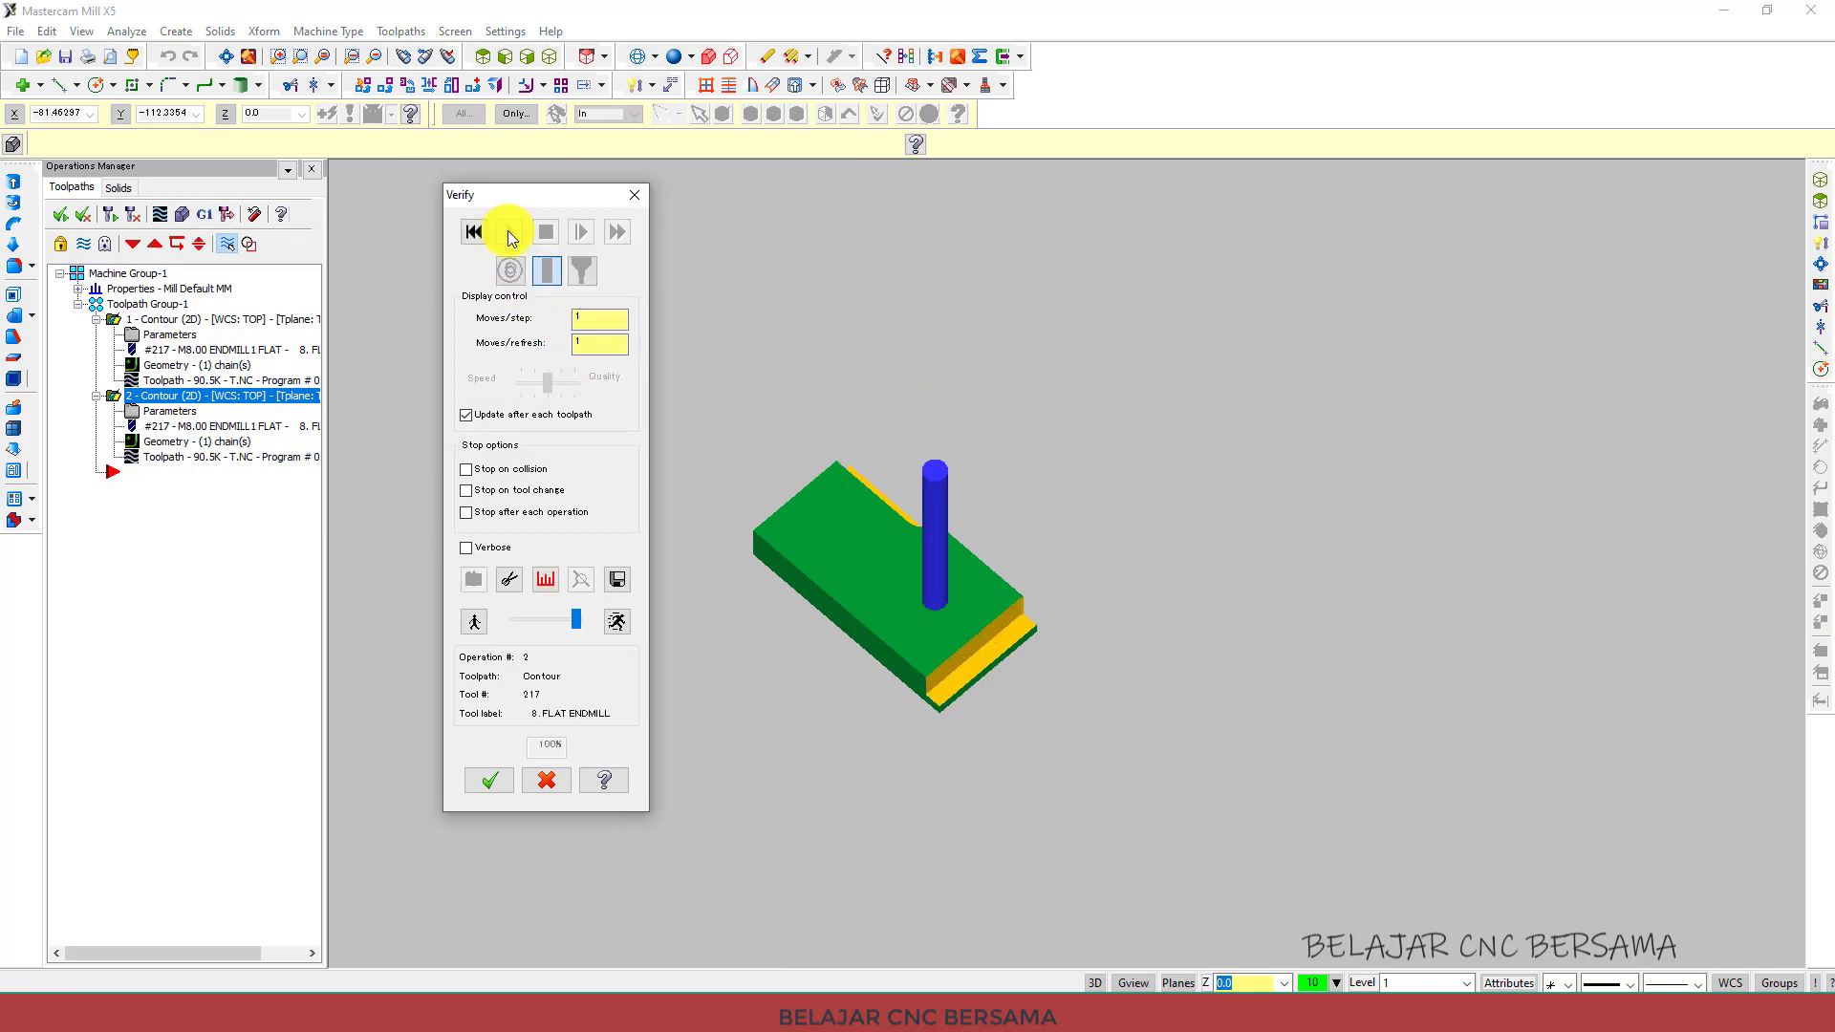
pyautogui.click(497, 778)
# Switch to top view and open the machine group's stock setup.
pyautogui.click(483, 56)
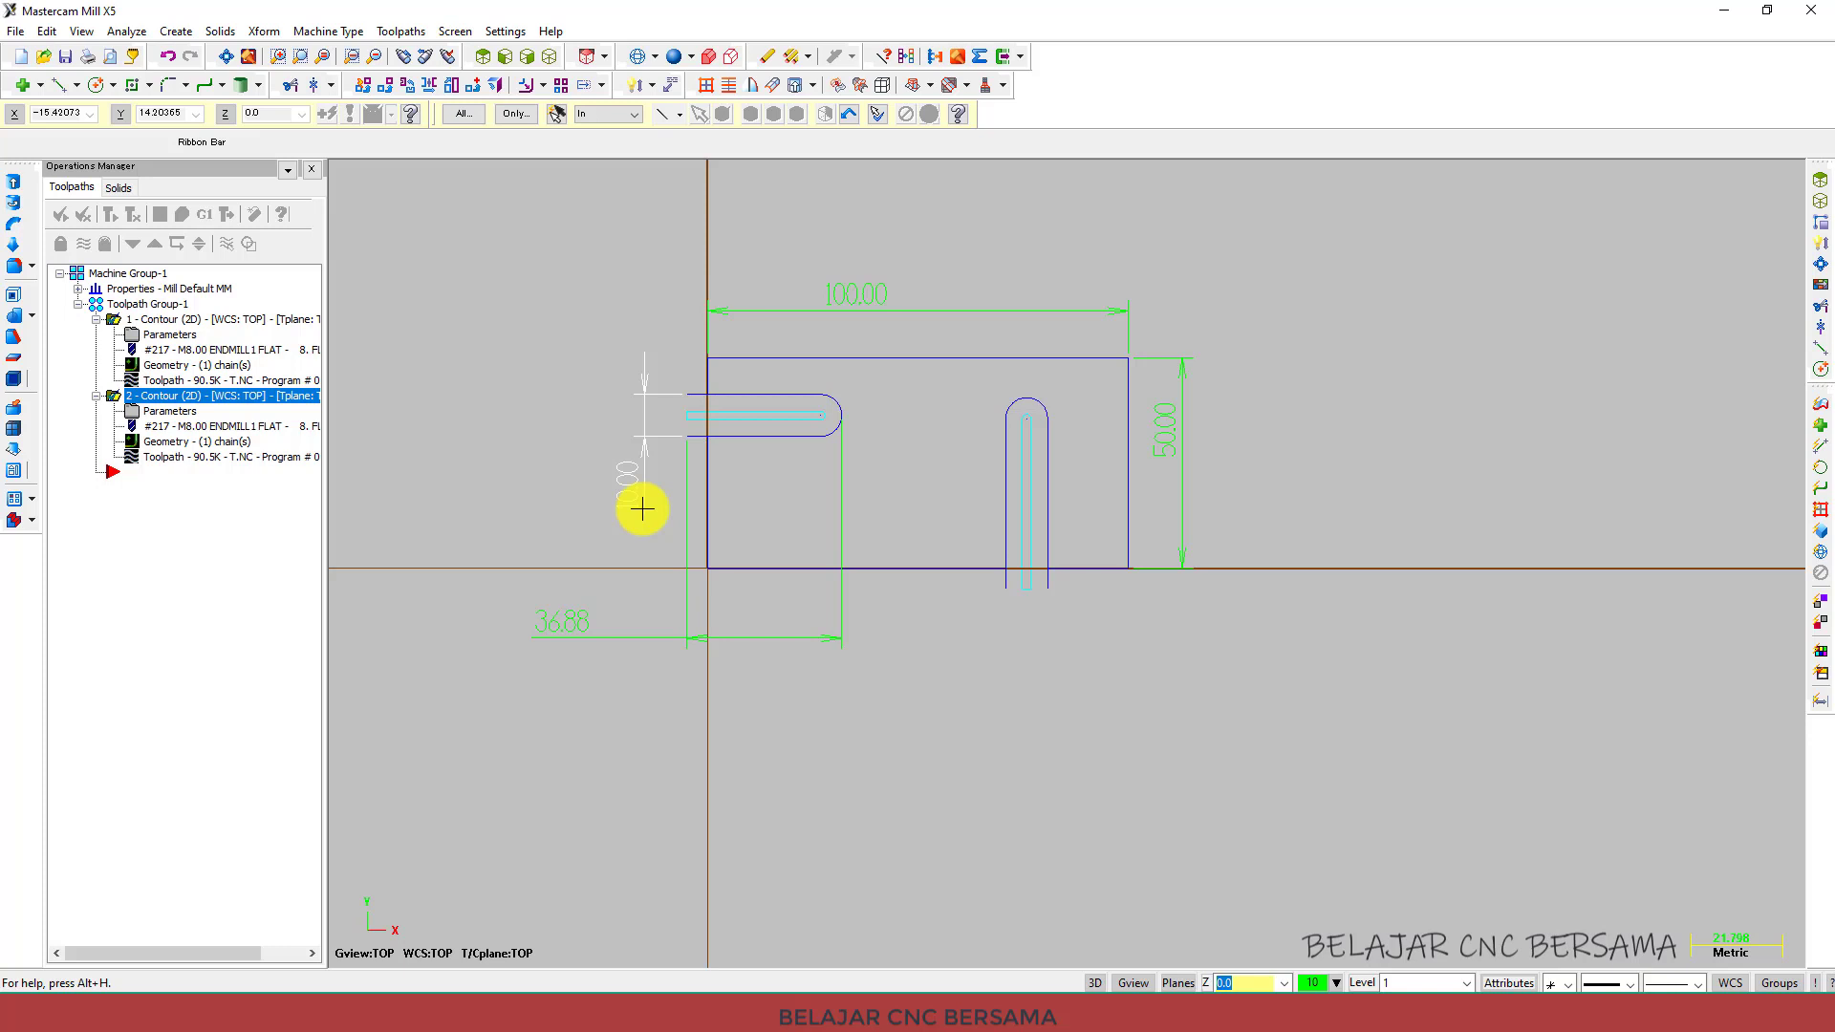
pyautogui.click(77, 289)
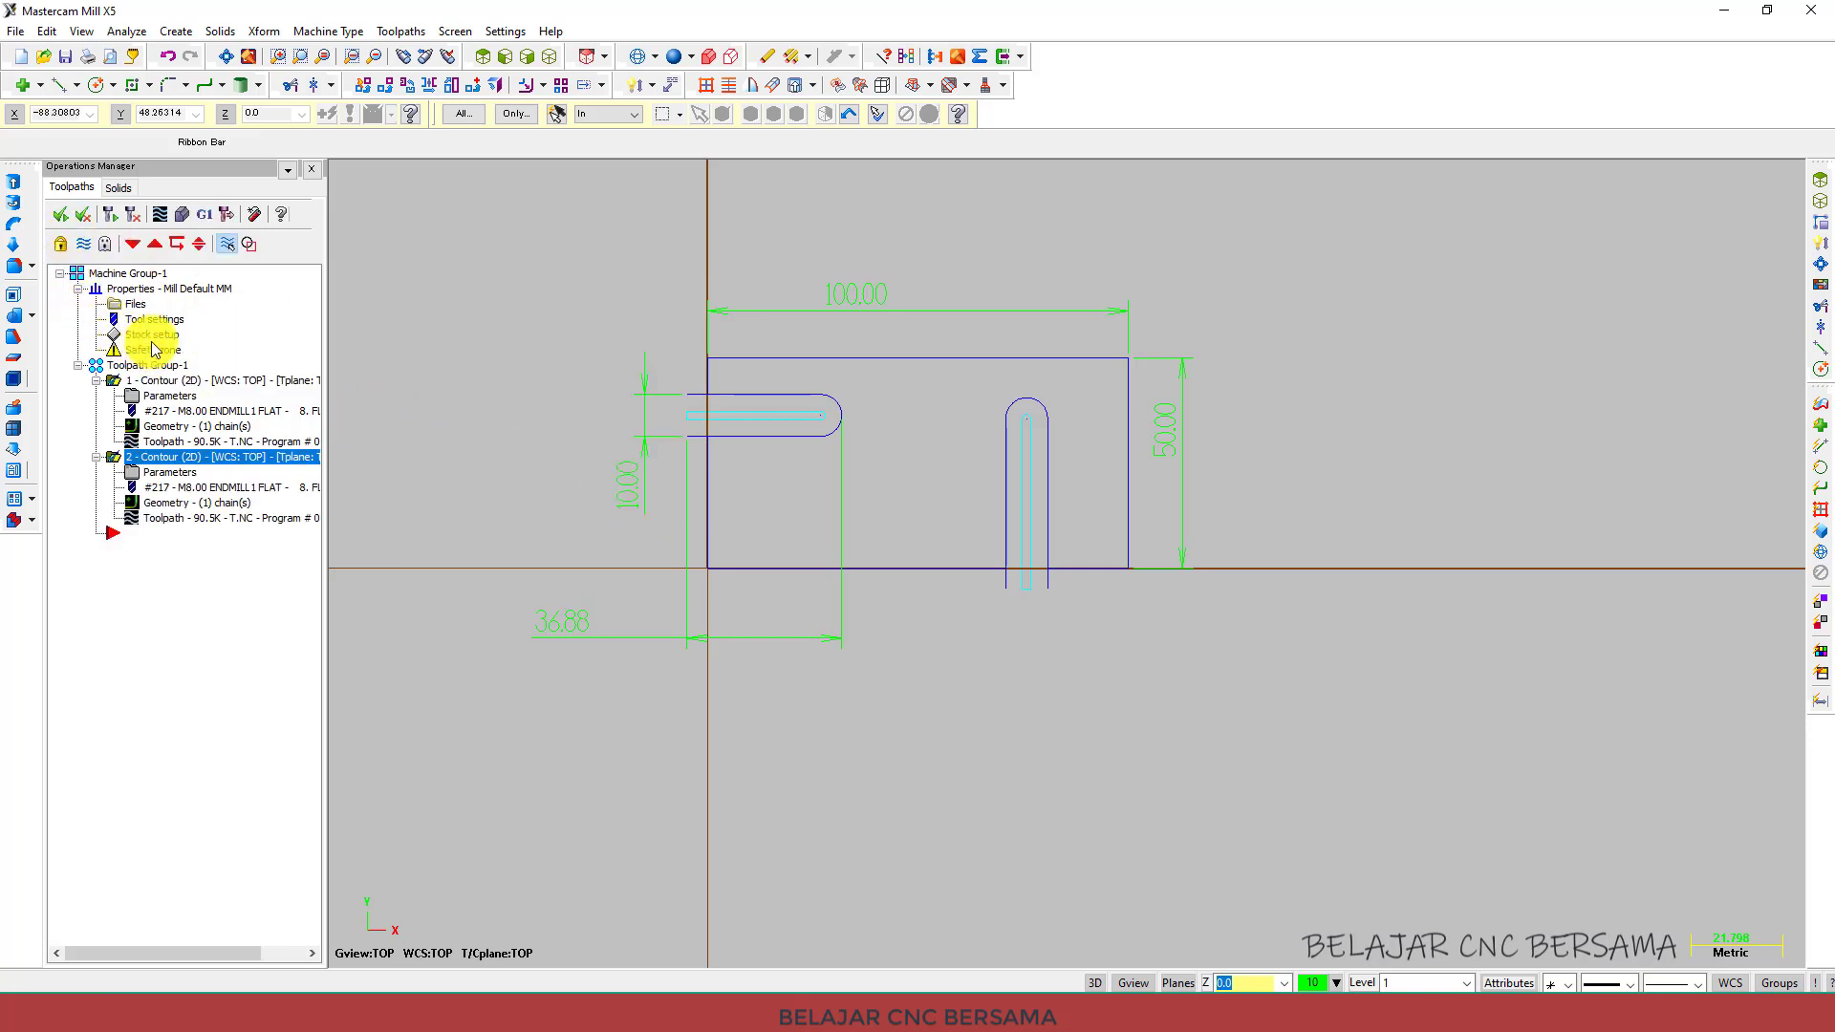
pyautogui.click(150, 335)
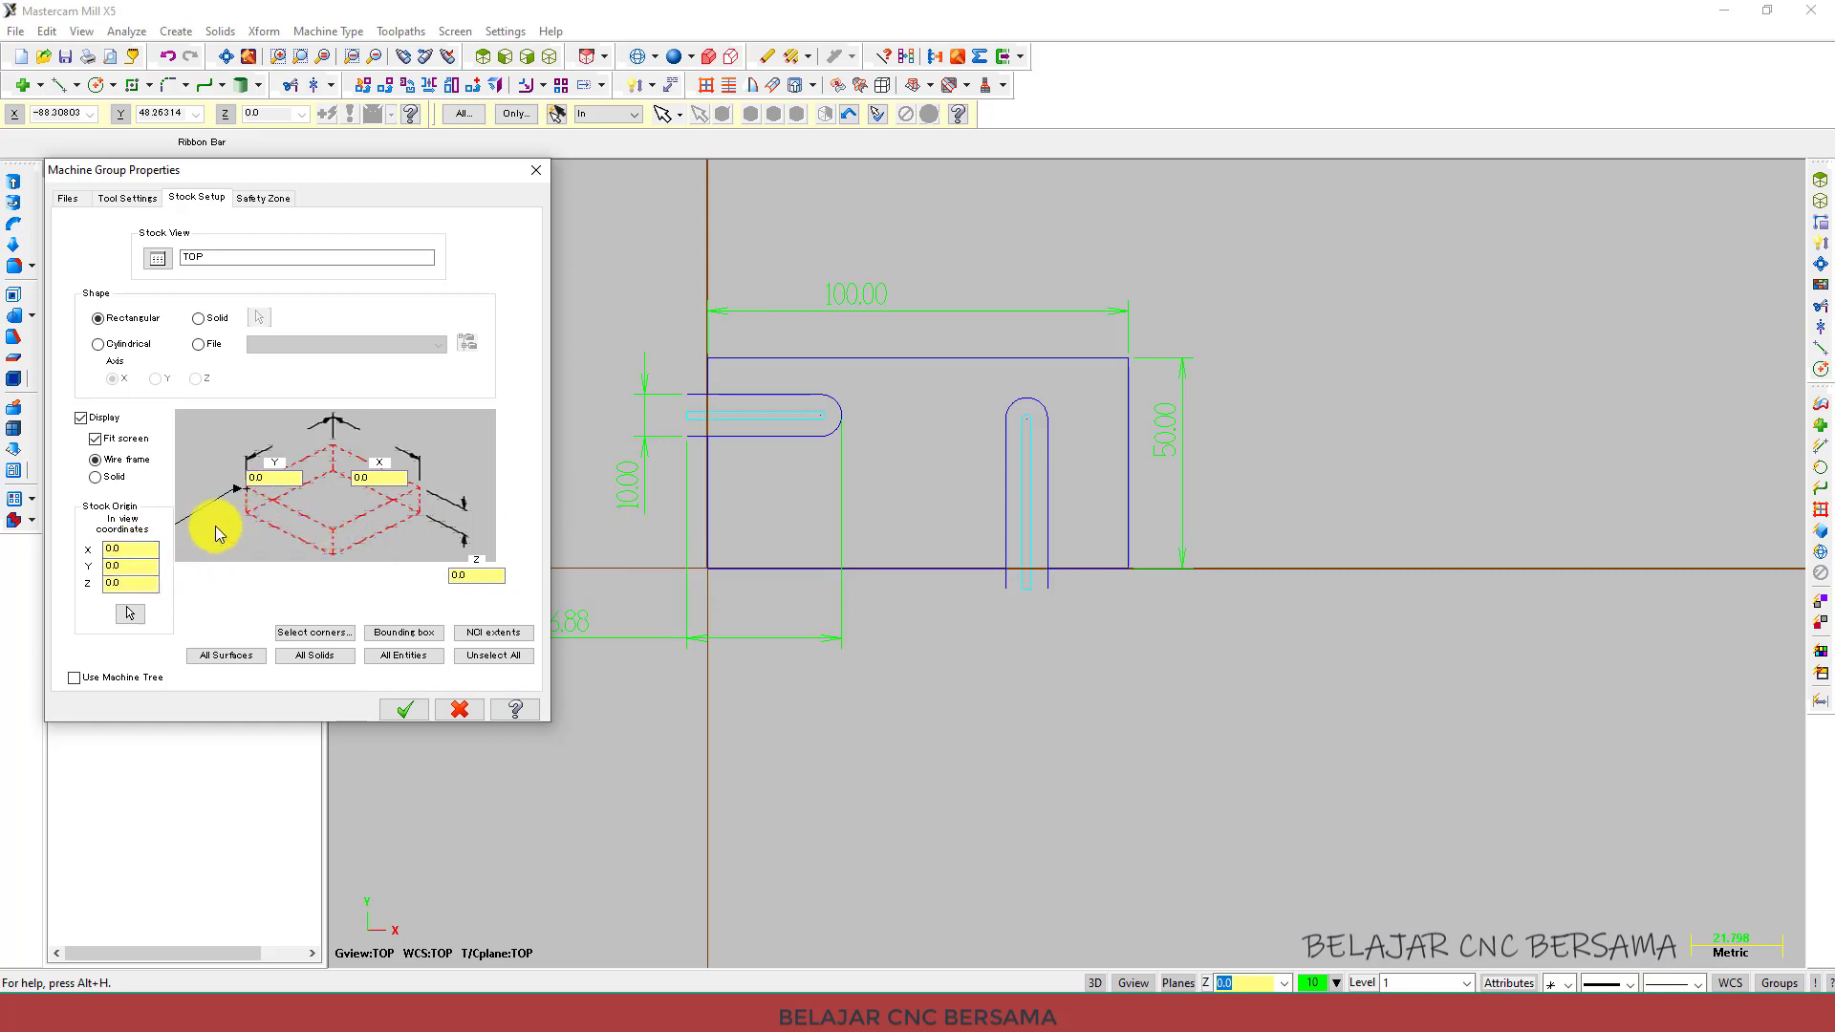
pyautogui.click(130, 617)
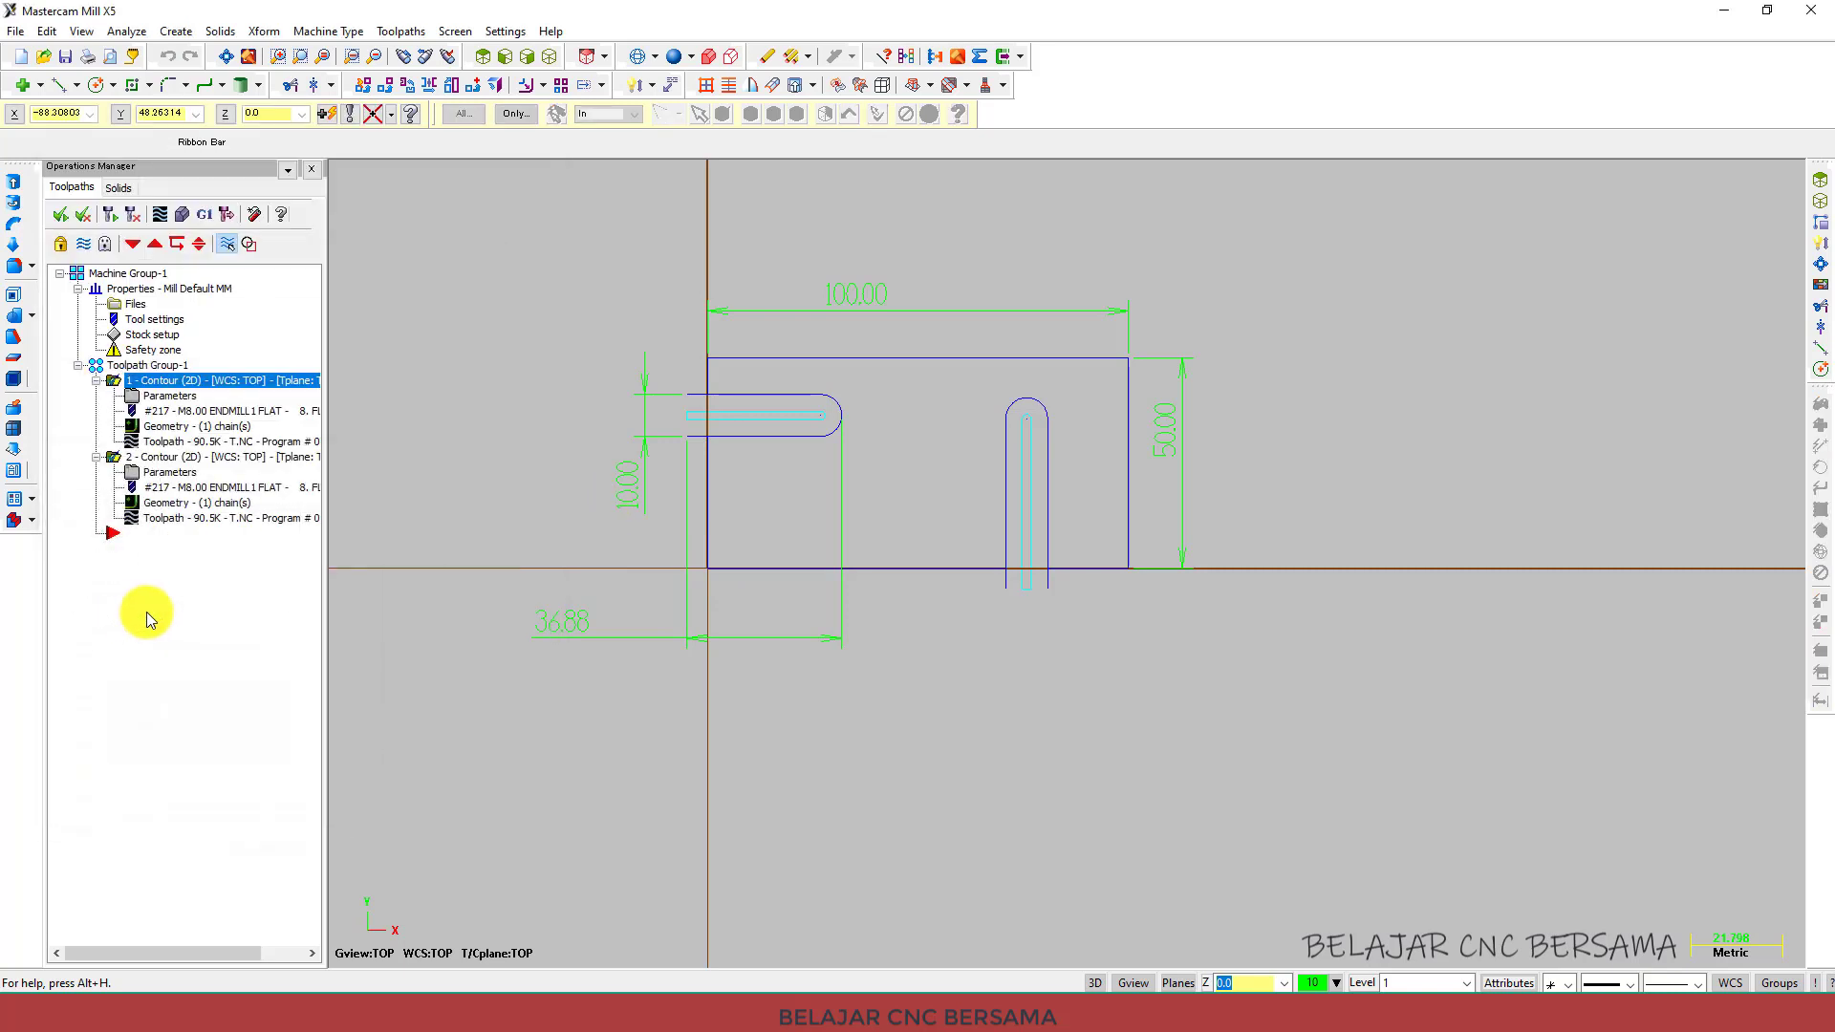
pyautogui.click(712, 359)
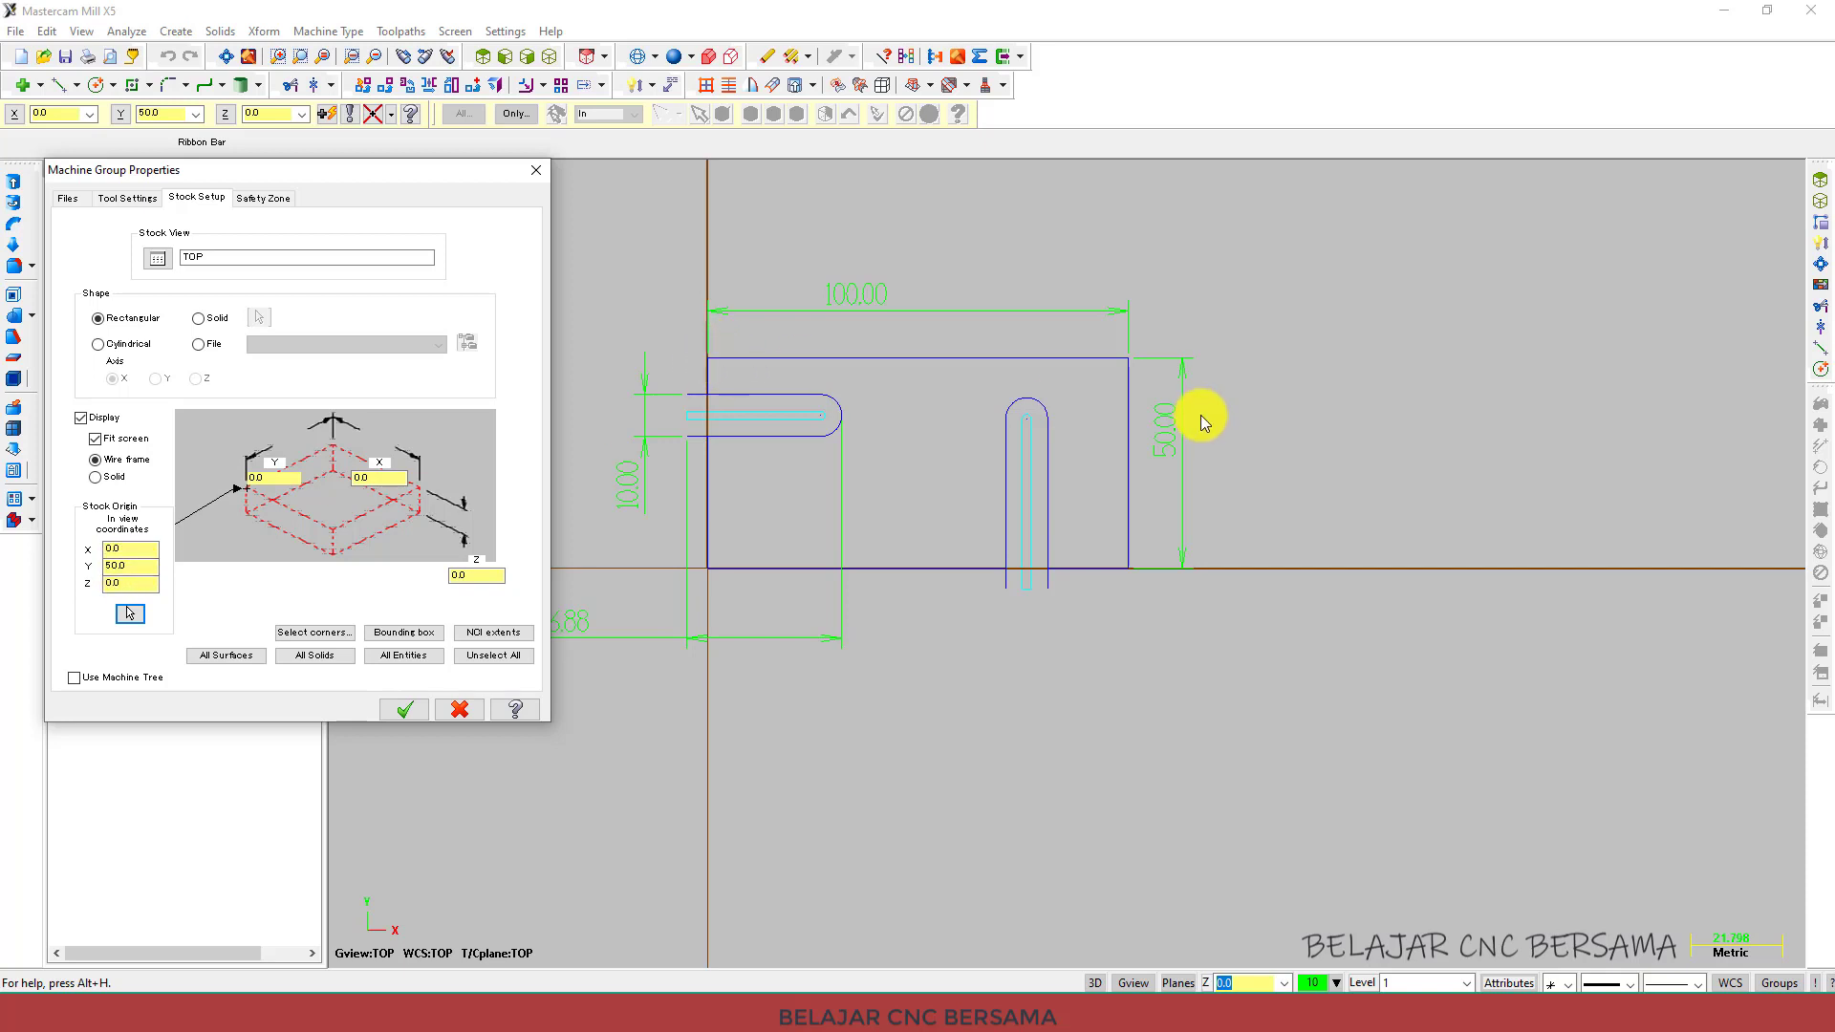
pyautogui.moveTo(140, 565); pyautogui.dragTo(83, 564)
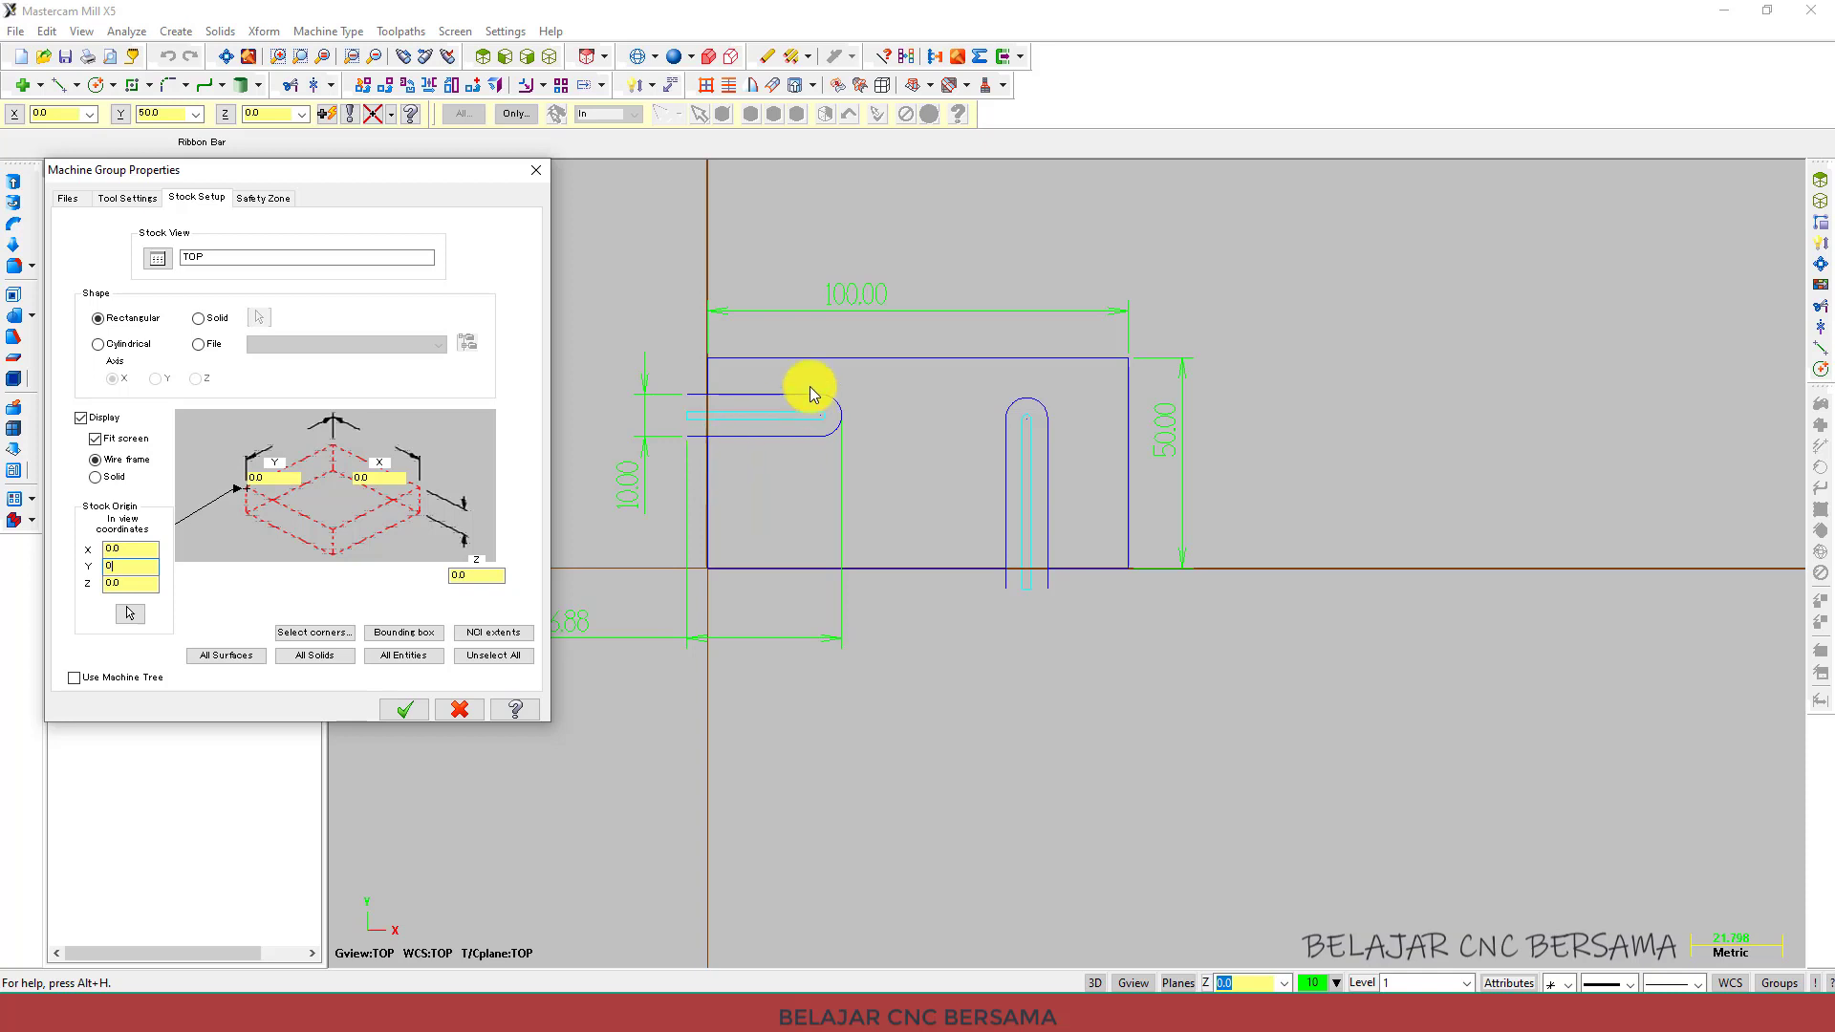
# Set the rectangular stock size to X 100, Y 50 and Z 10, and confirm the machine group properties.
pyautogui.click(380, 478)
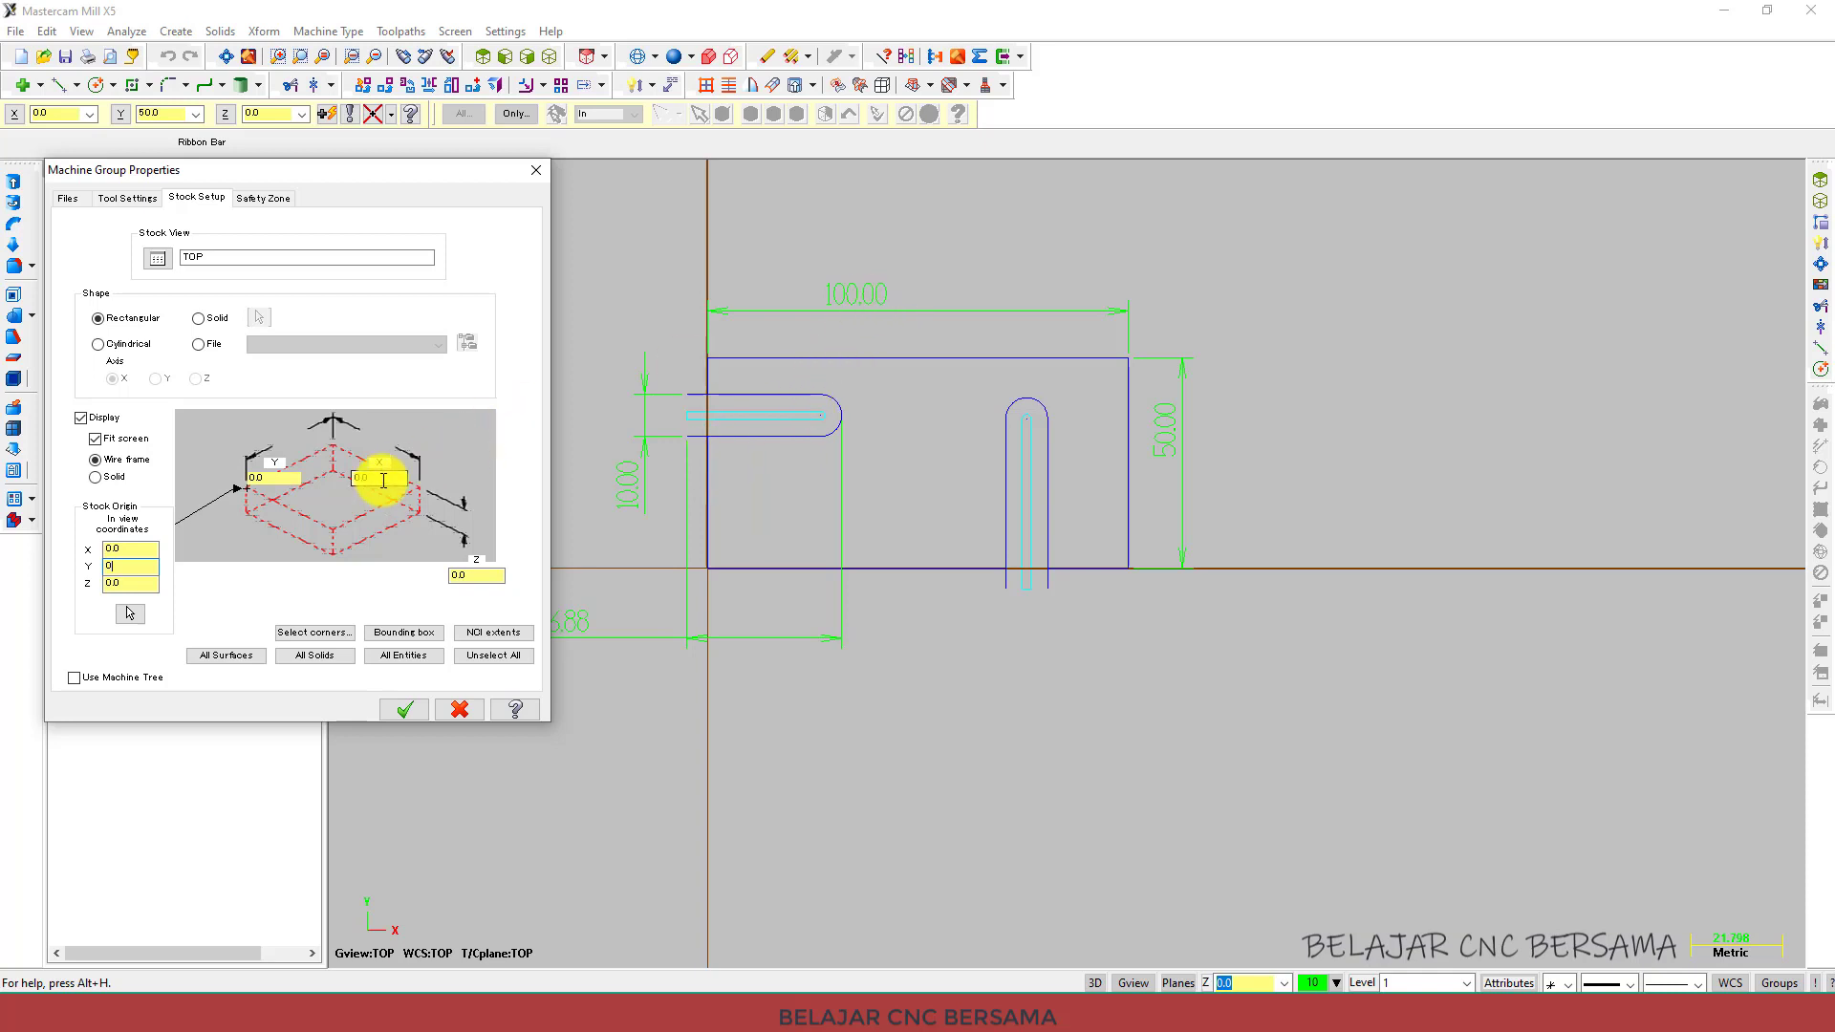
pyautogui.click(286, 478)
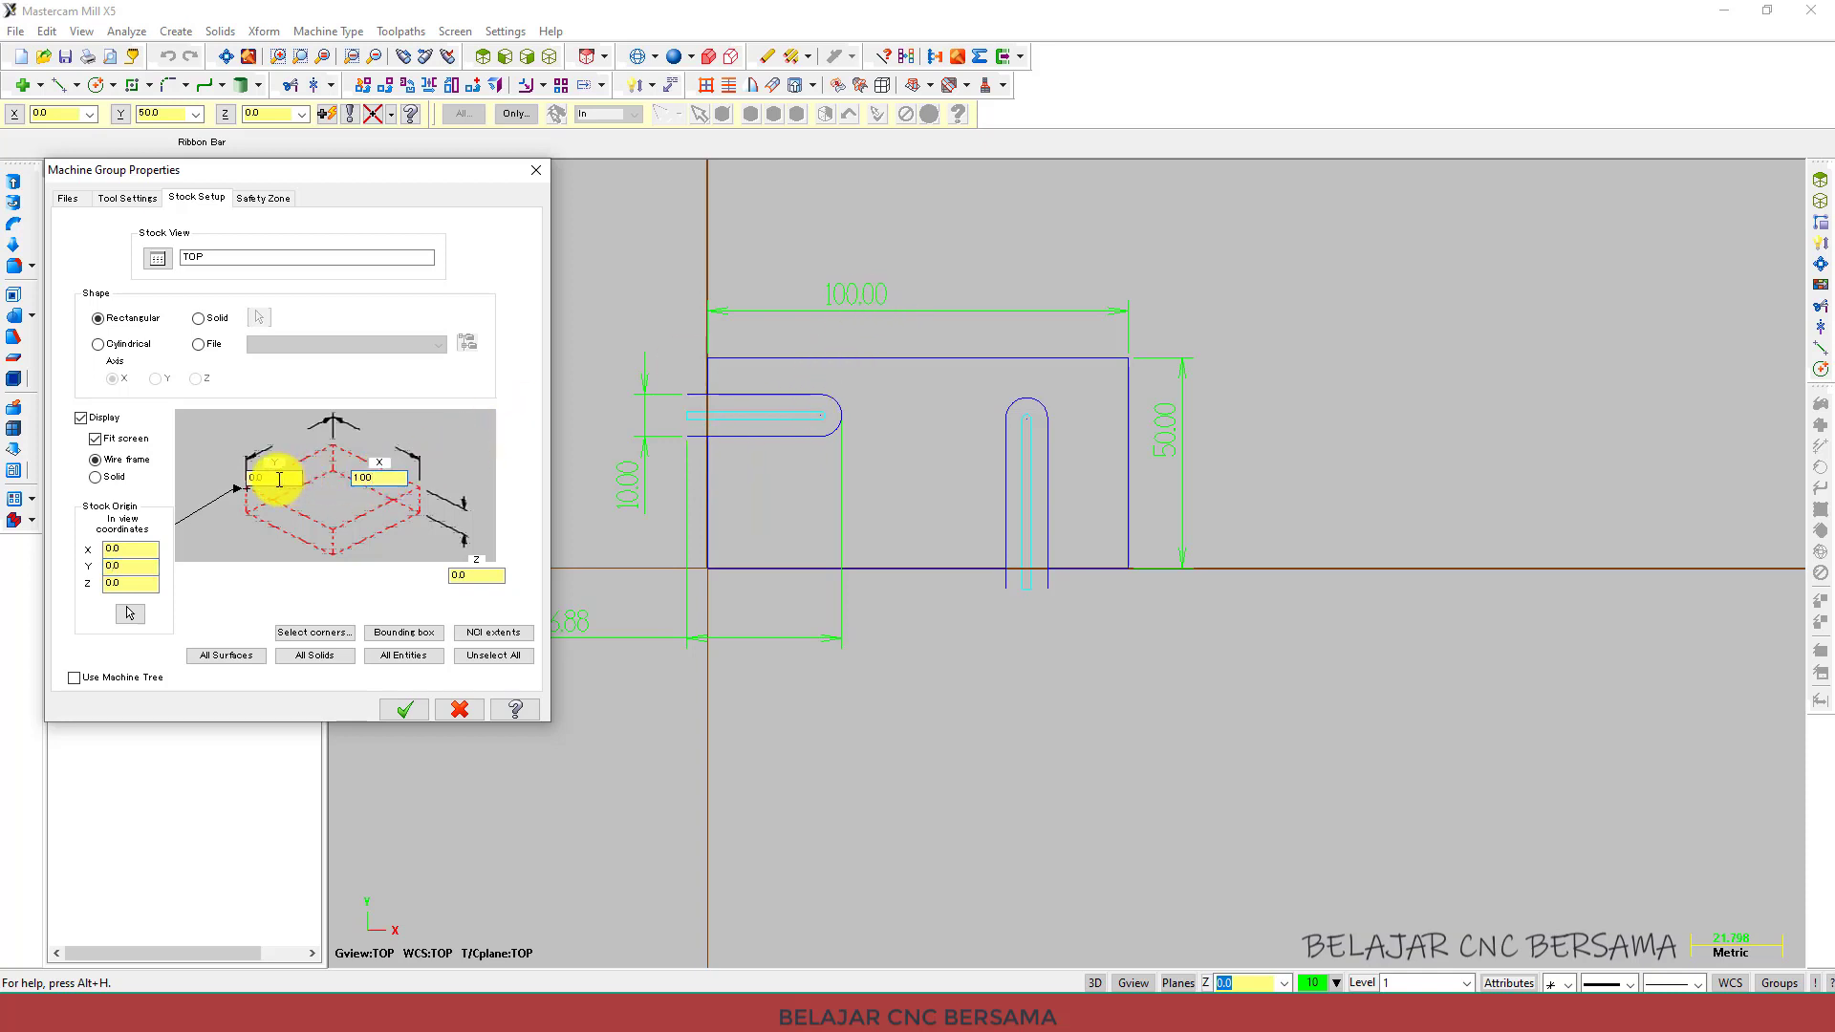
pyautogui.write('50')
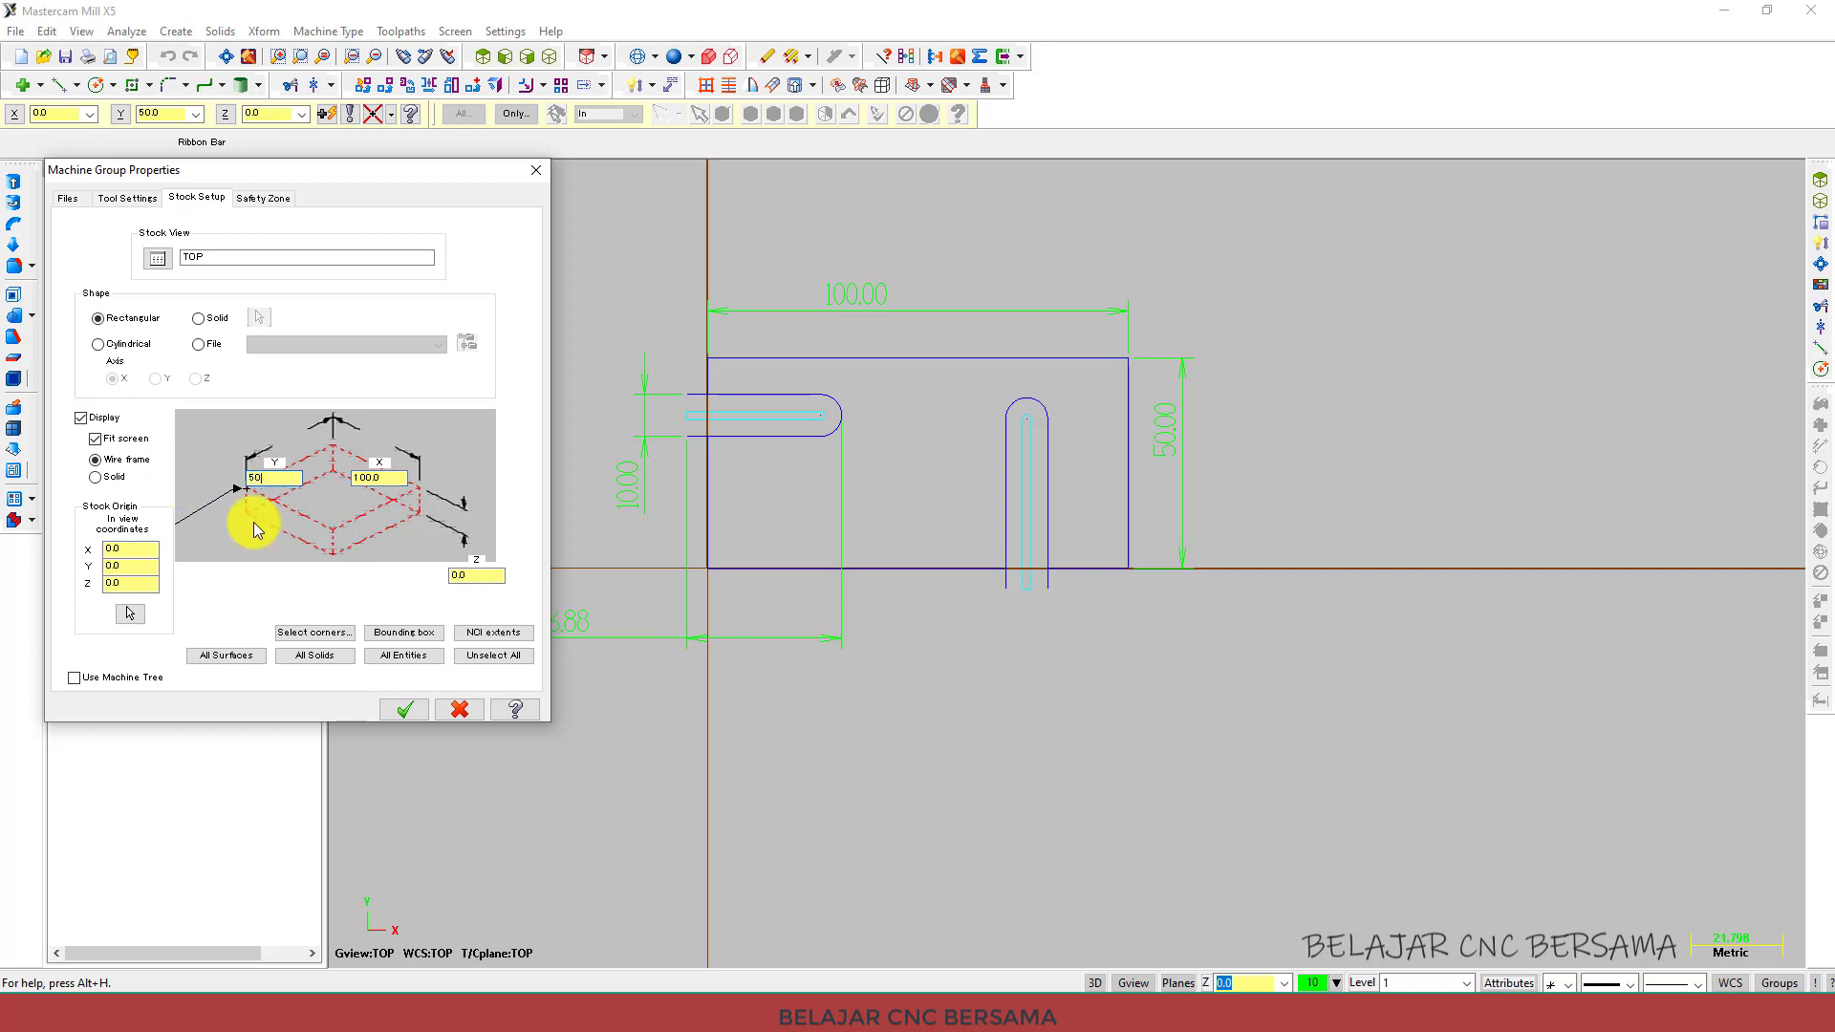
pyautogui.click(472, 574)
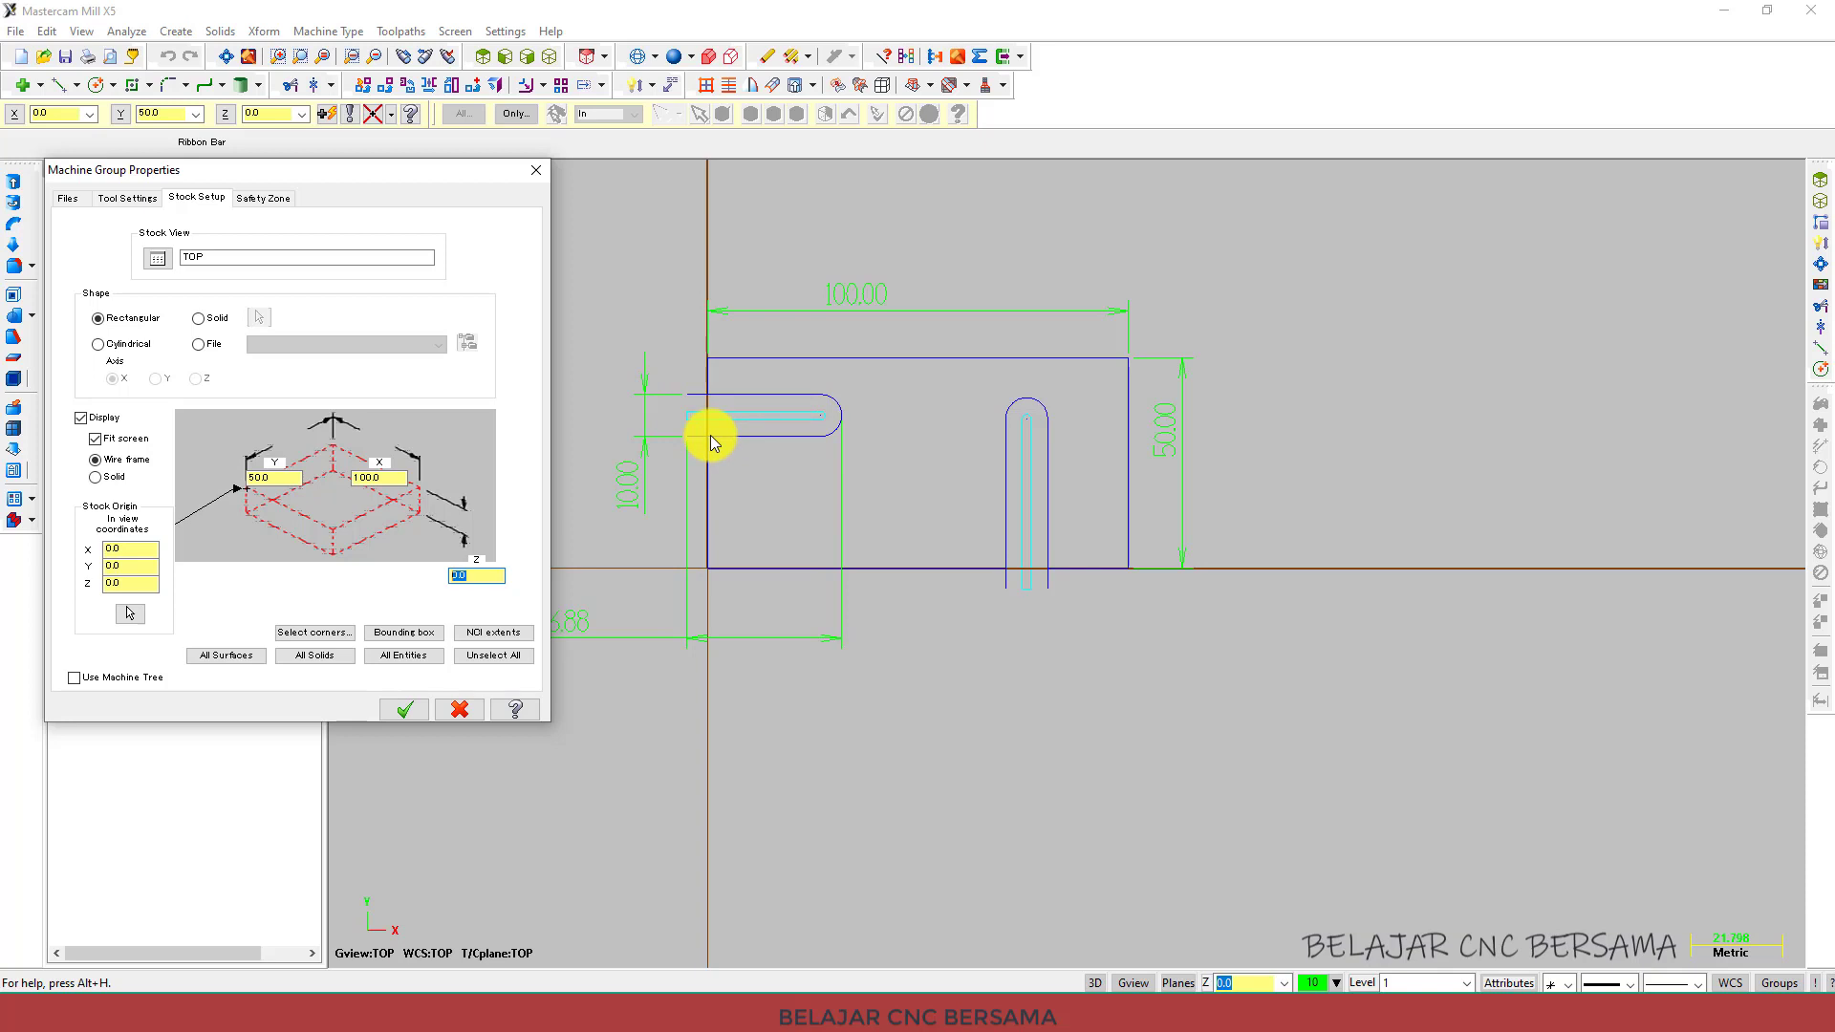
pyautogui.write('10')
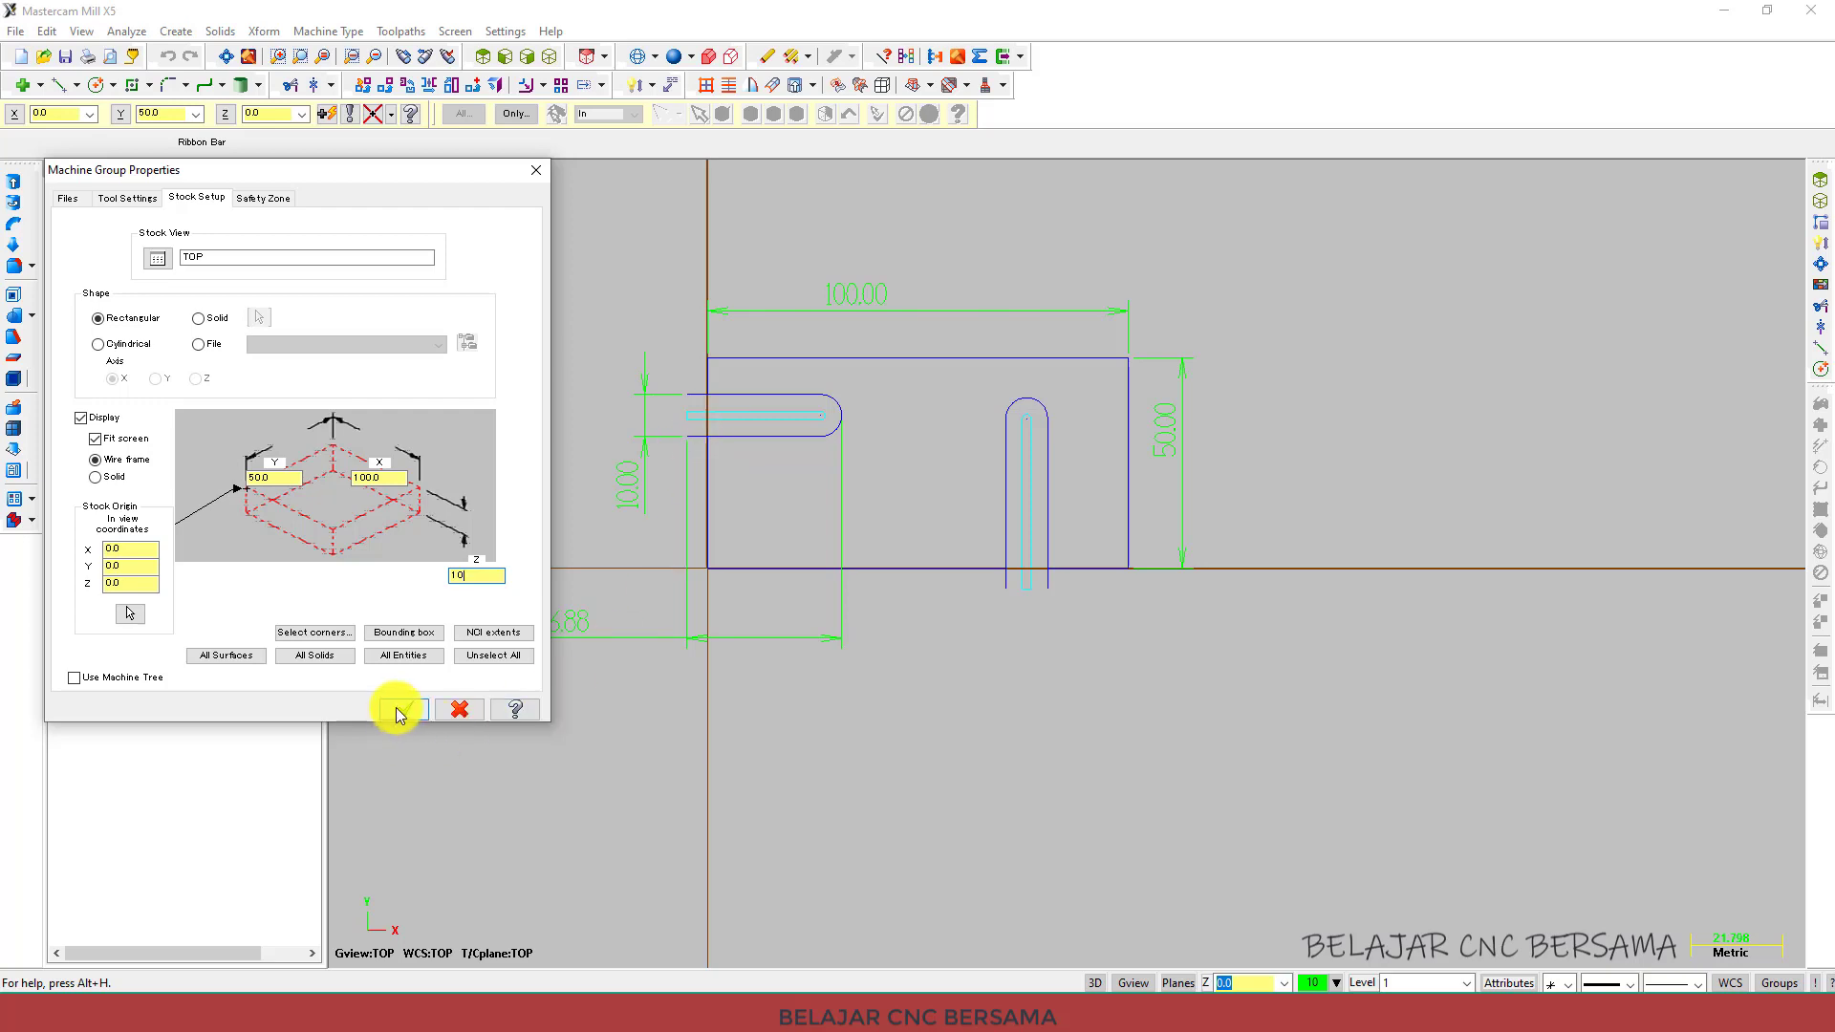
pyautogui.click(399, 711)
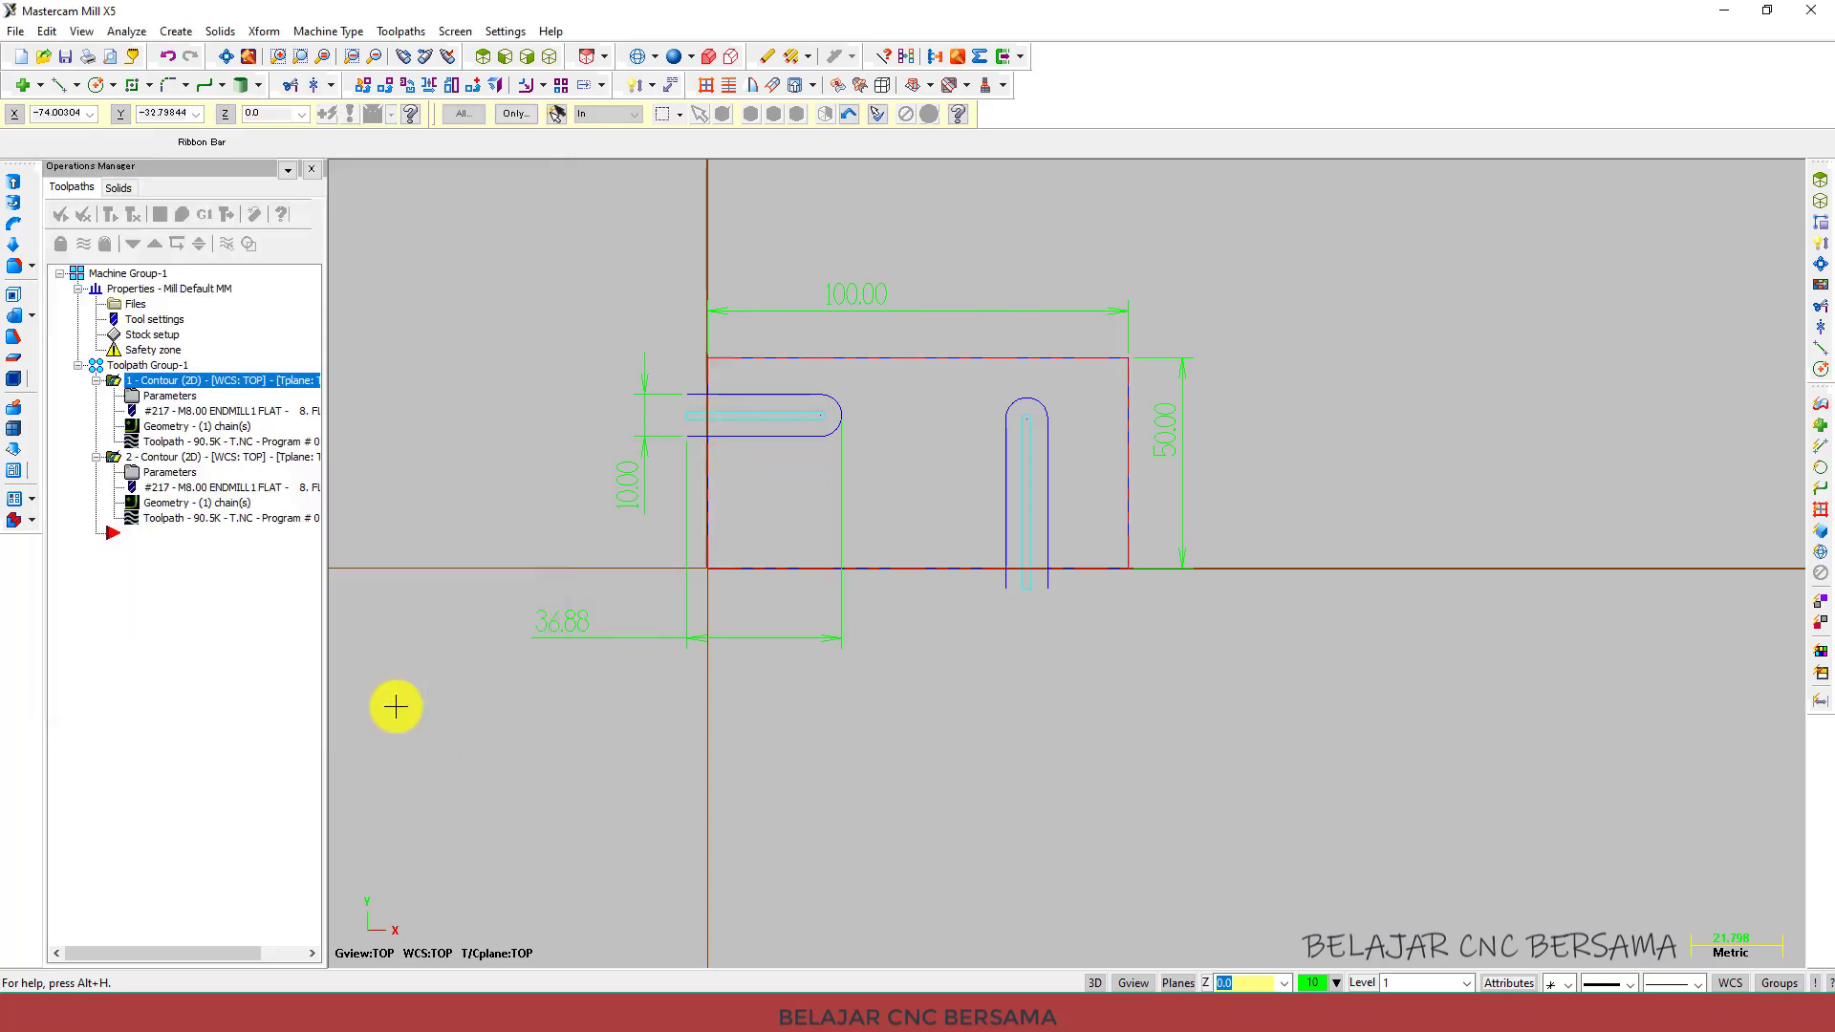
# Examine the stock outline around the part from rotated and isometric views.
pyautogui.moveTo(533, 536); pyautogui.dragTo(946, 492, button='middle')
pyautogui.scroll(-3, 911, 491)
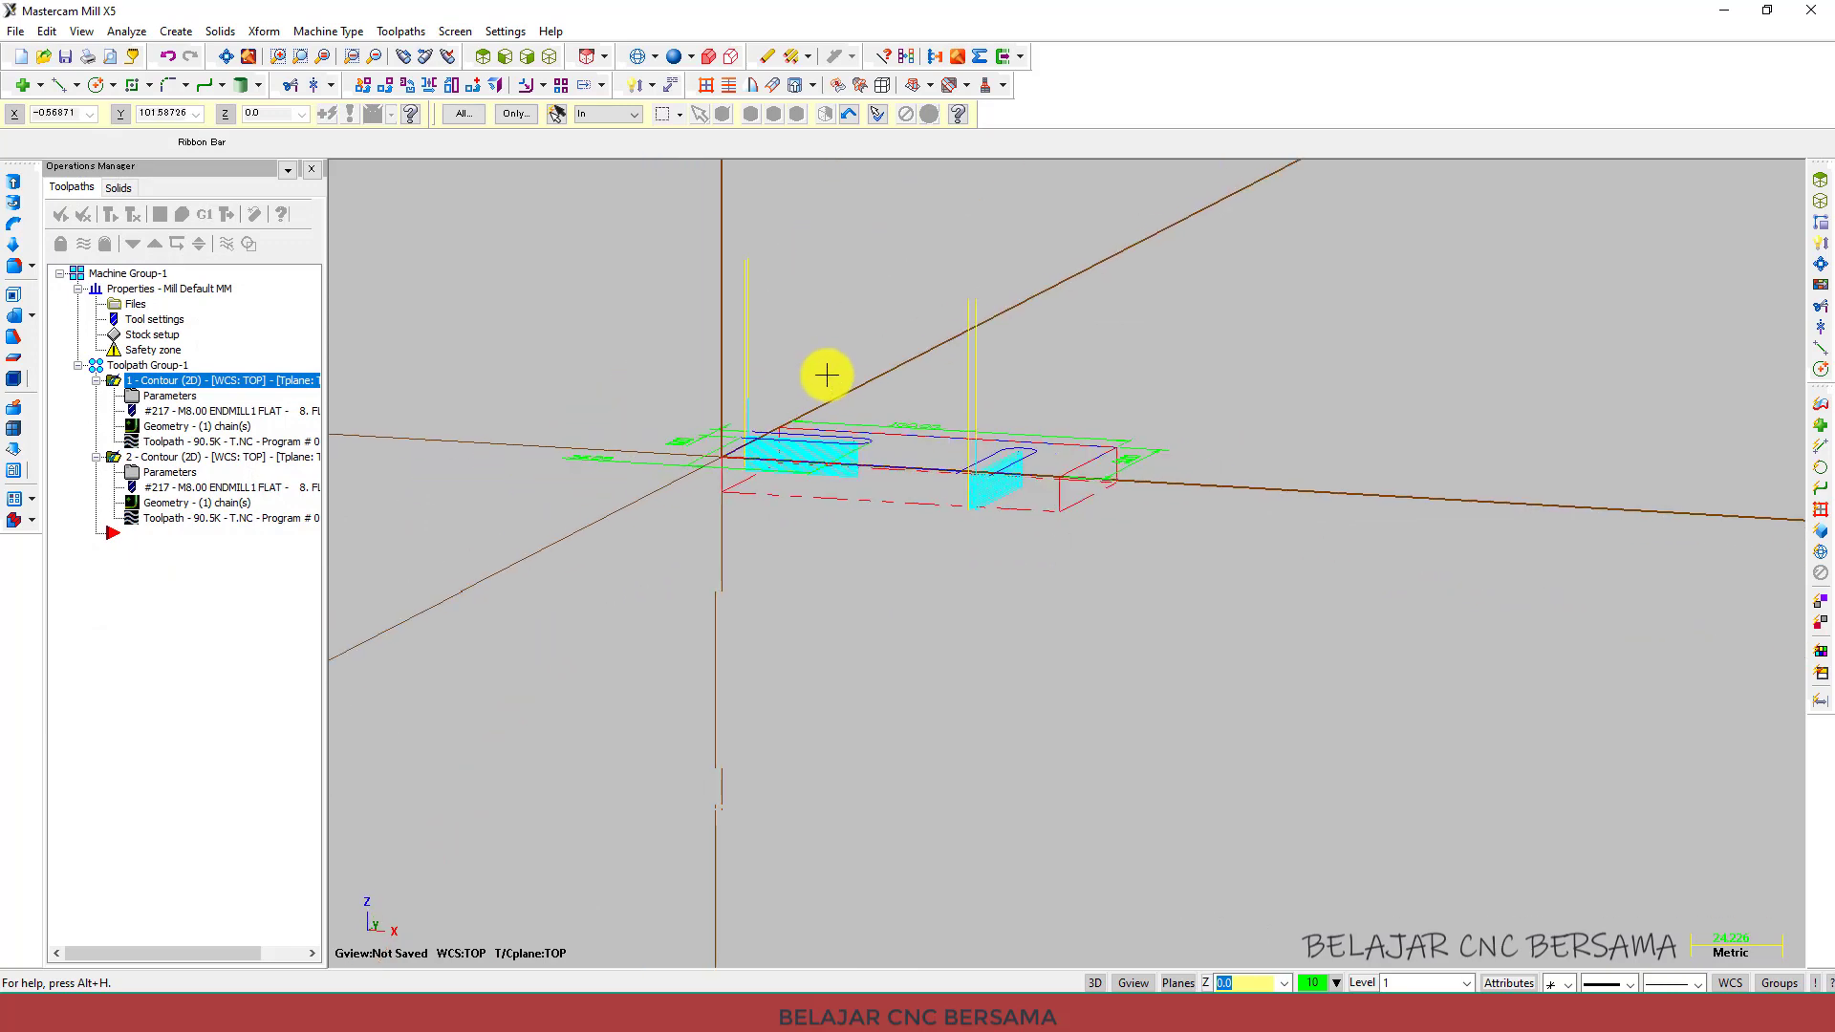
pyautogui.moveTo(819, 292); pyautogui.dragTo(1130, 573, button='middle')
pyautogui.scroll(5, 1130, 574)
pyautogui.scroll(-3, 1077, 544)
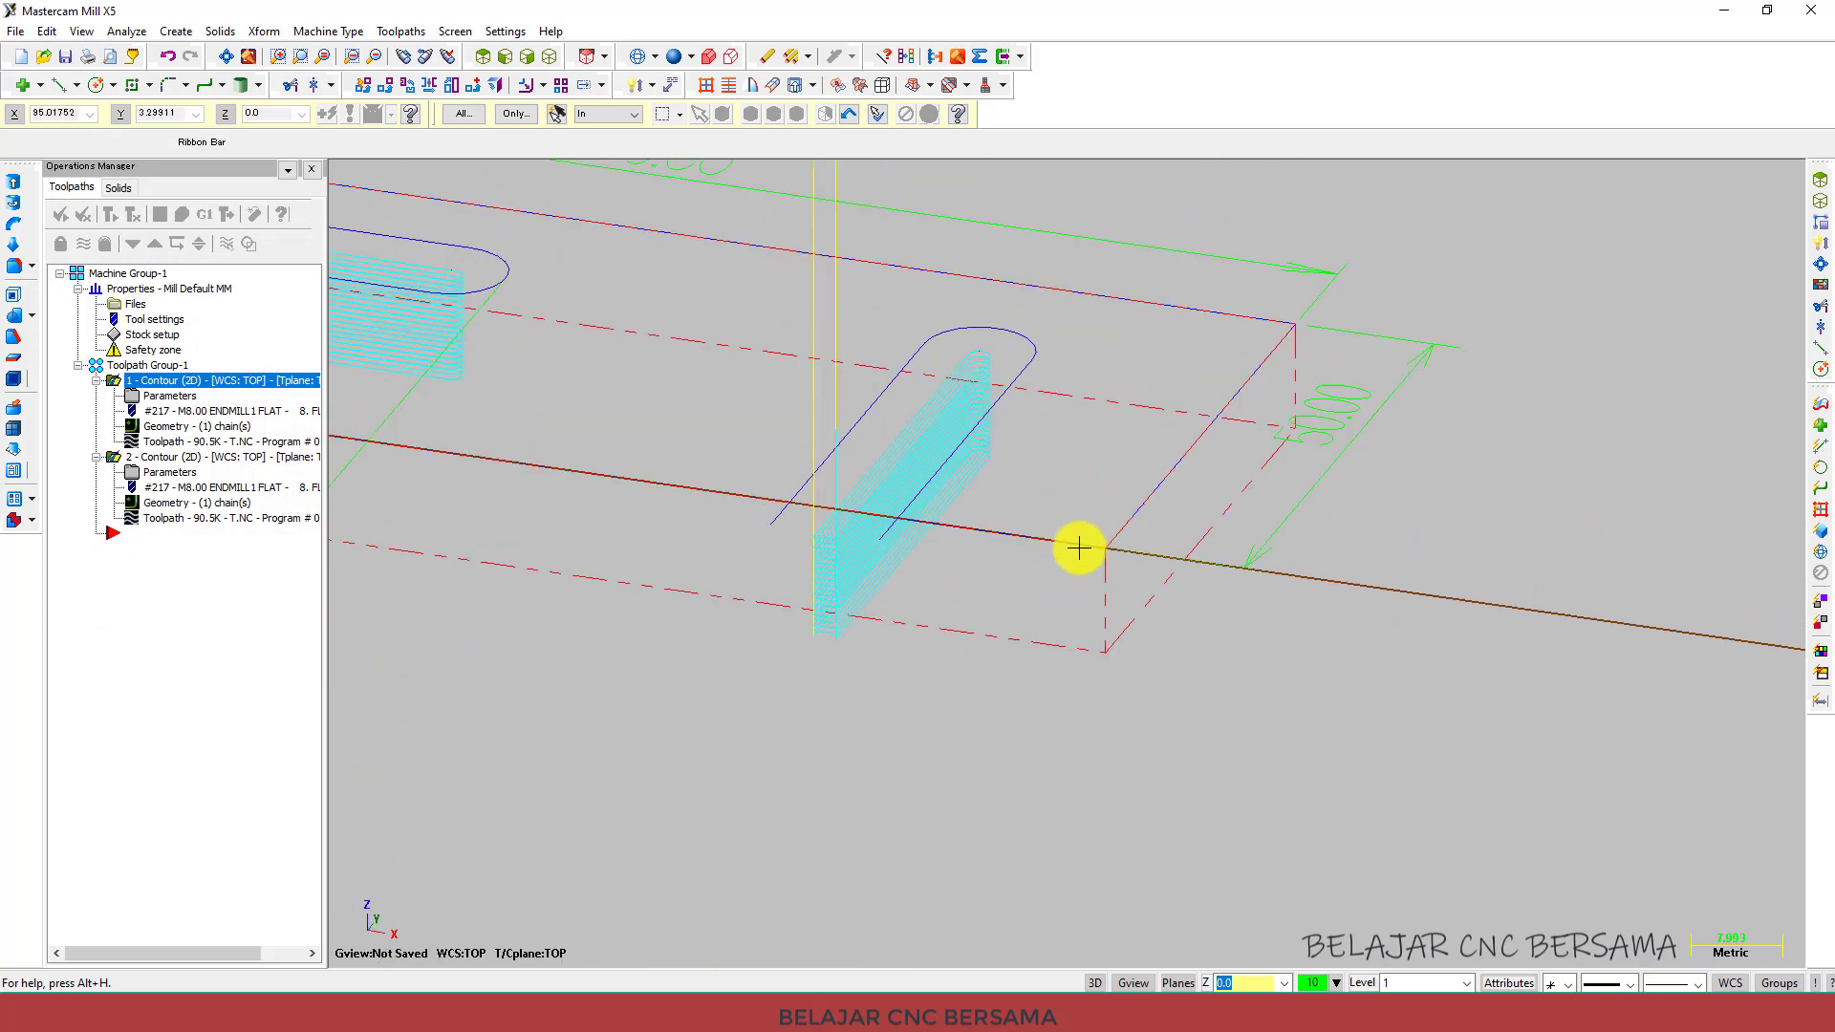
pyautogui.scroll(4, 744, 553)
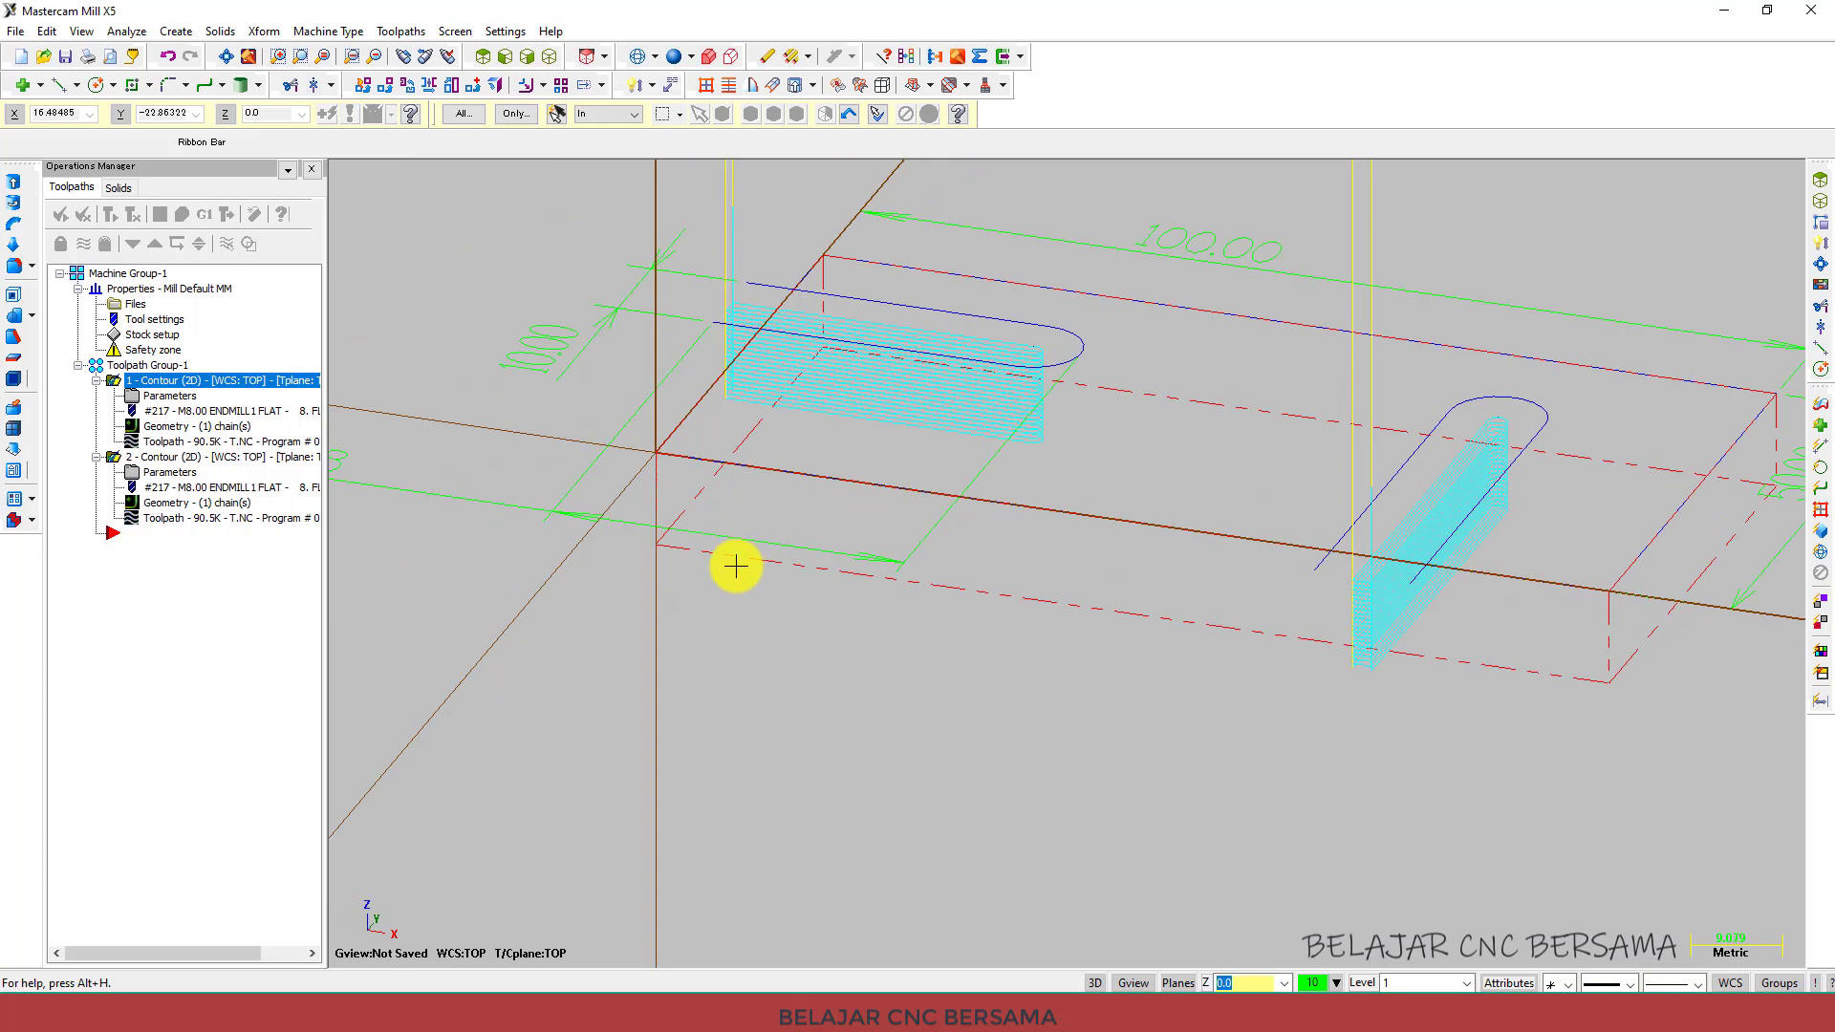
pyautogui.scroll(-1, 732, 571)
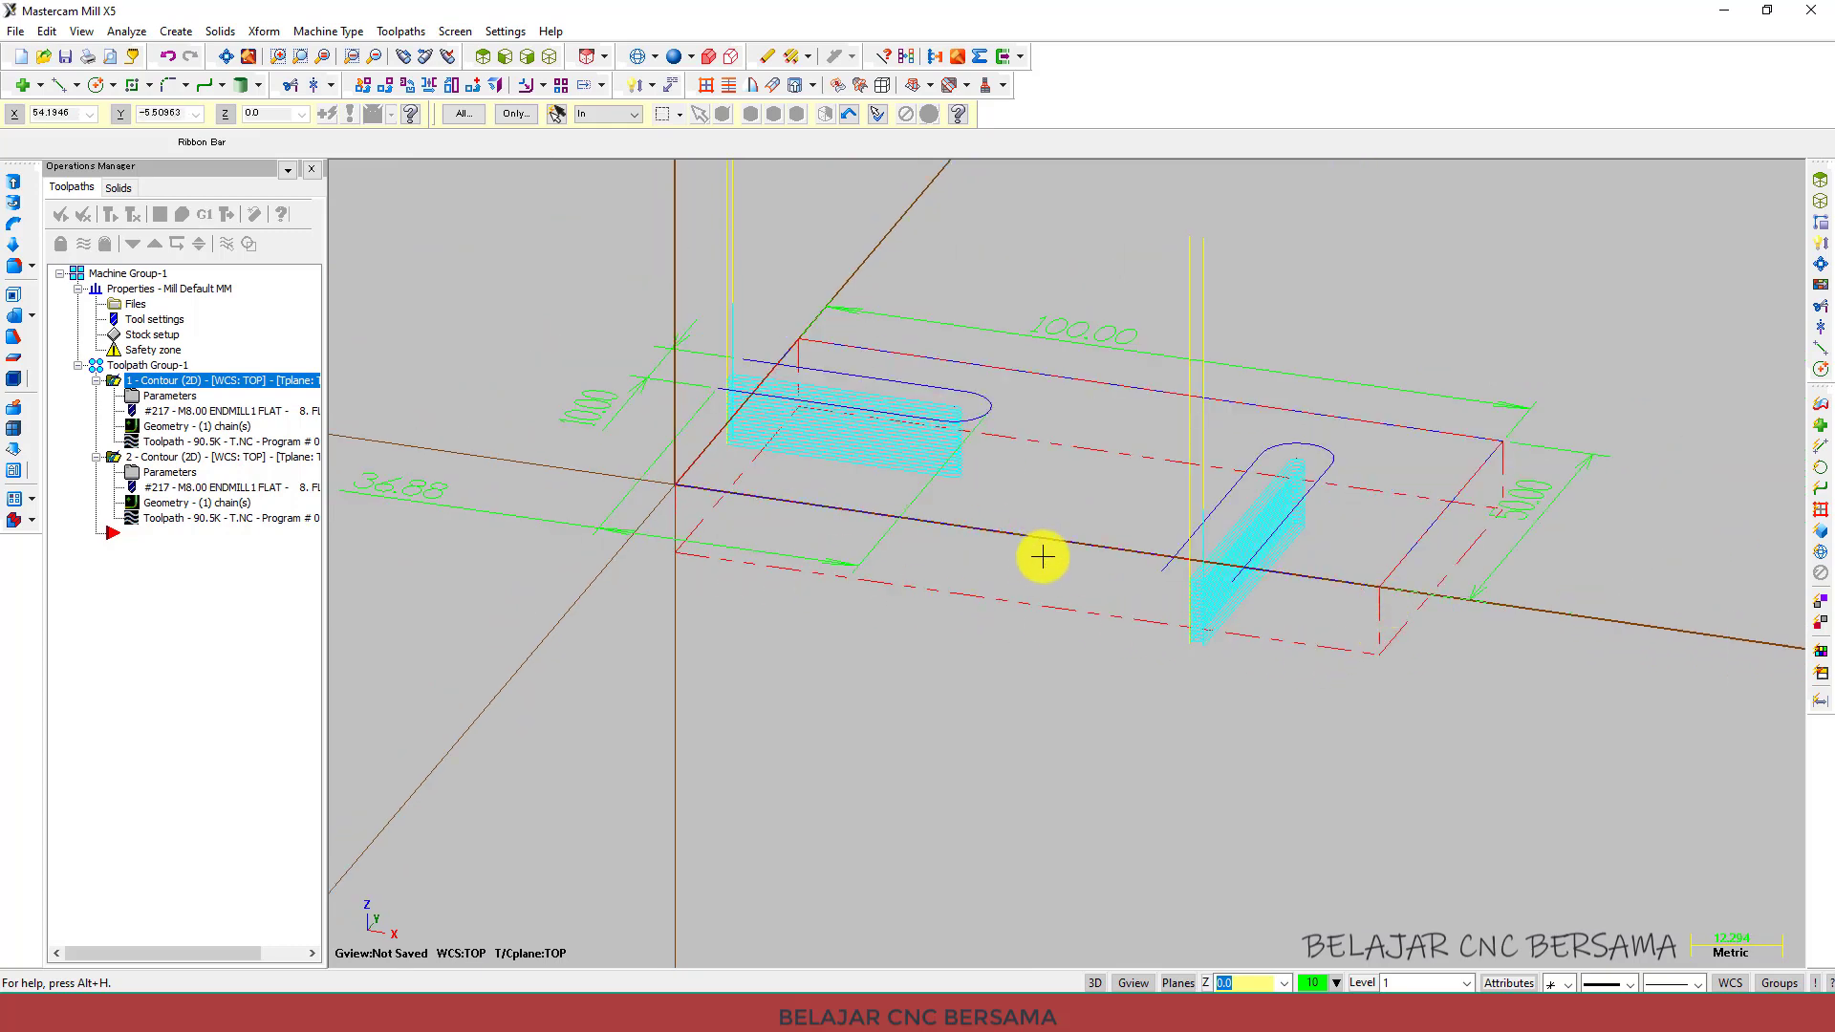
pyautogui.scroll(-2, 892, 555)
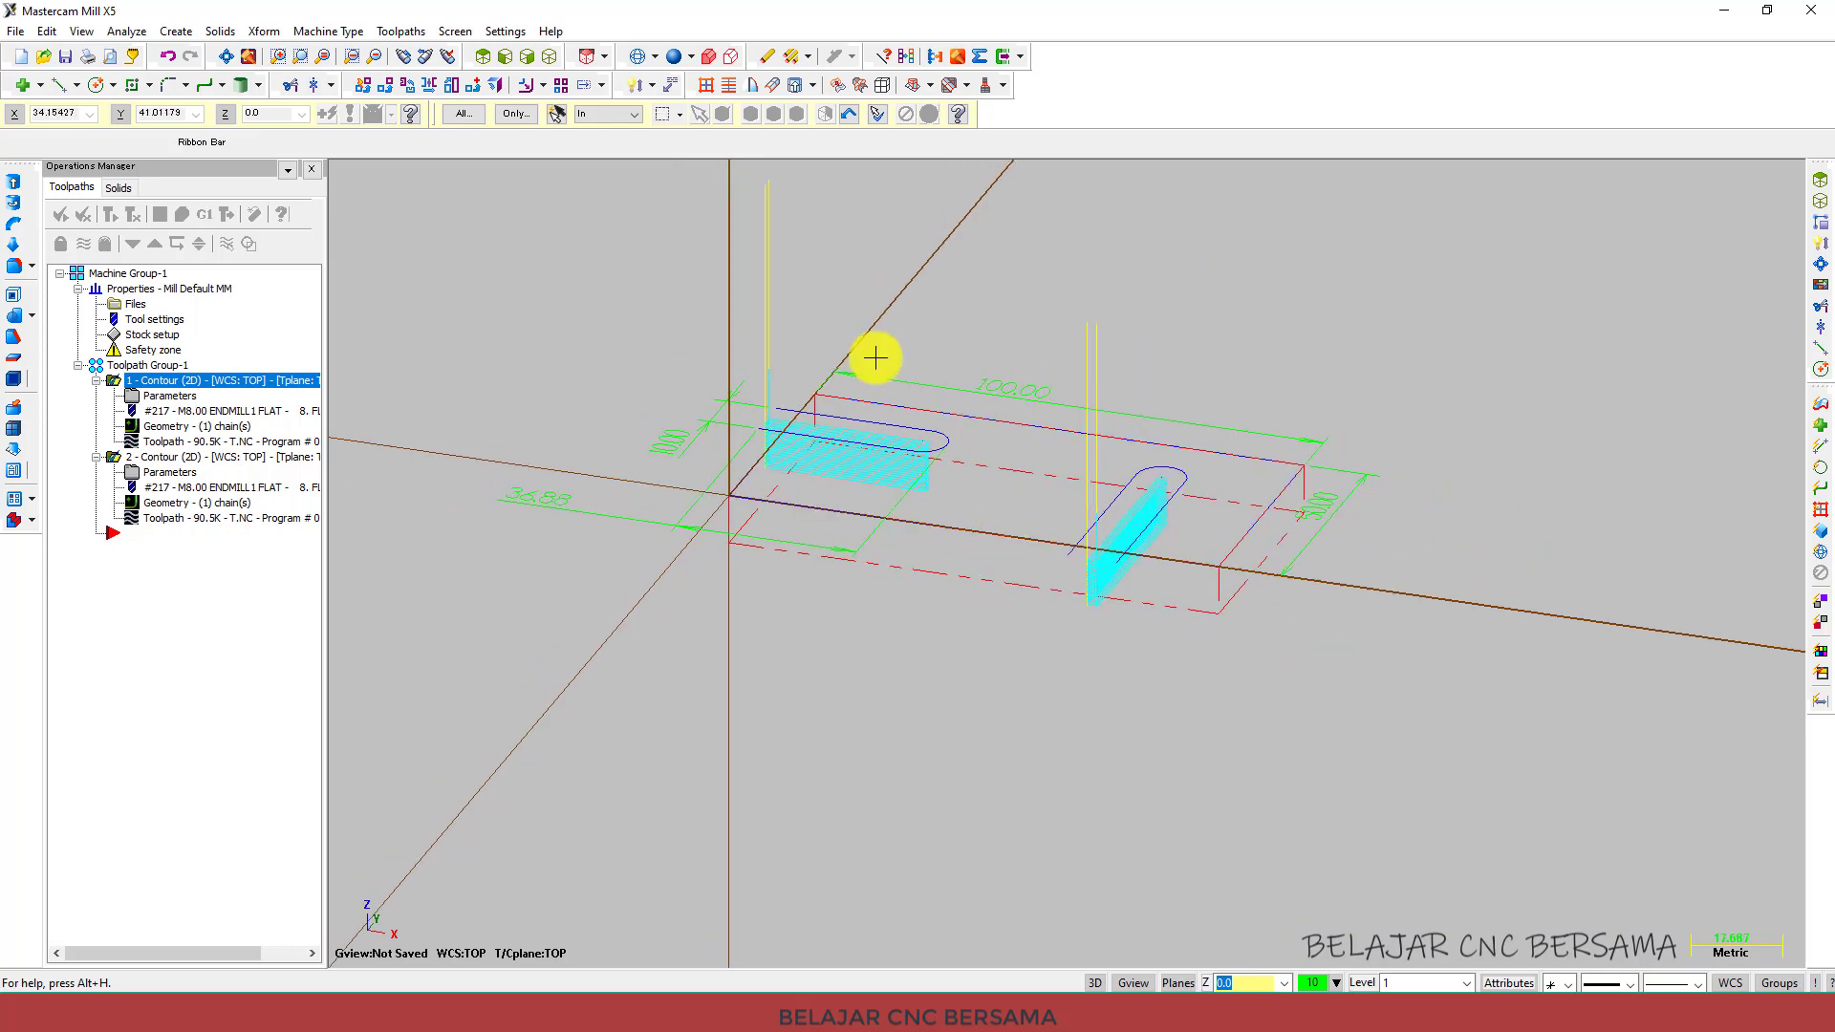
pyautogui.click(551, 56)
pyautogui.scroll(3, 933, 536)
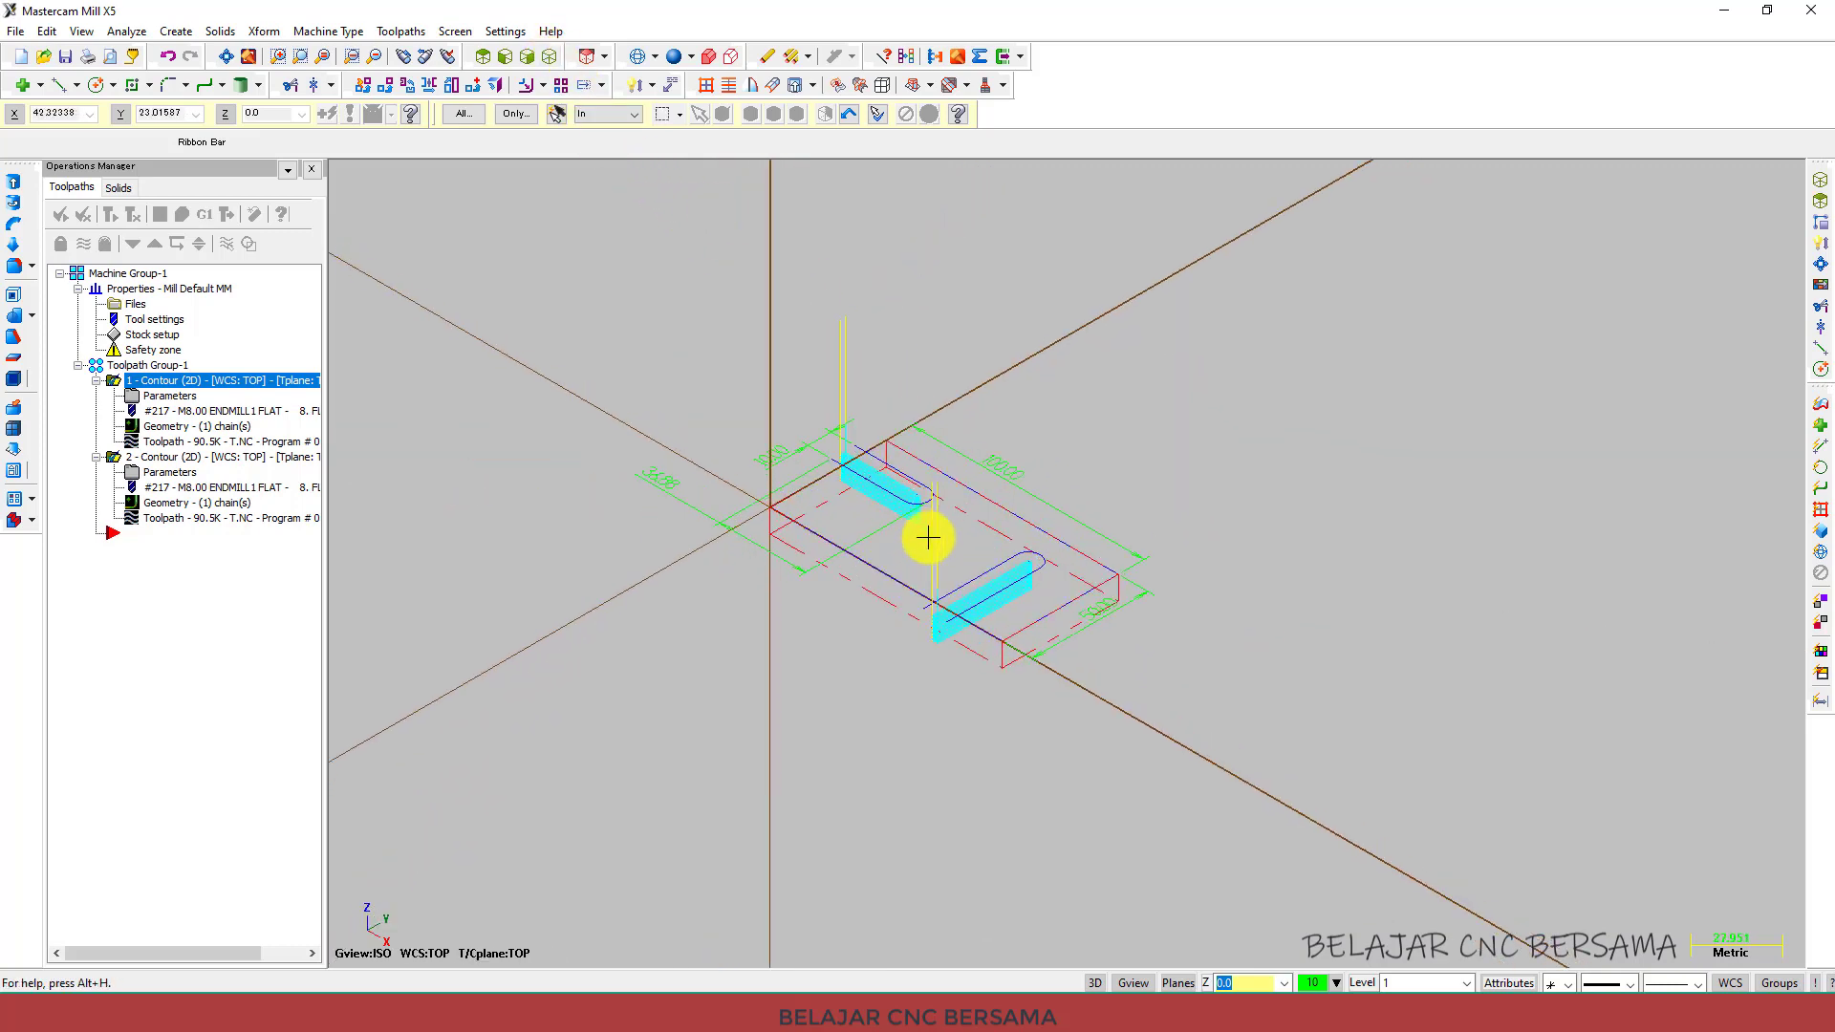
pyautogui.scroll(-1, 678, 477)
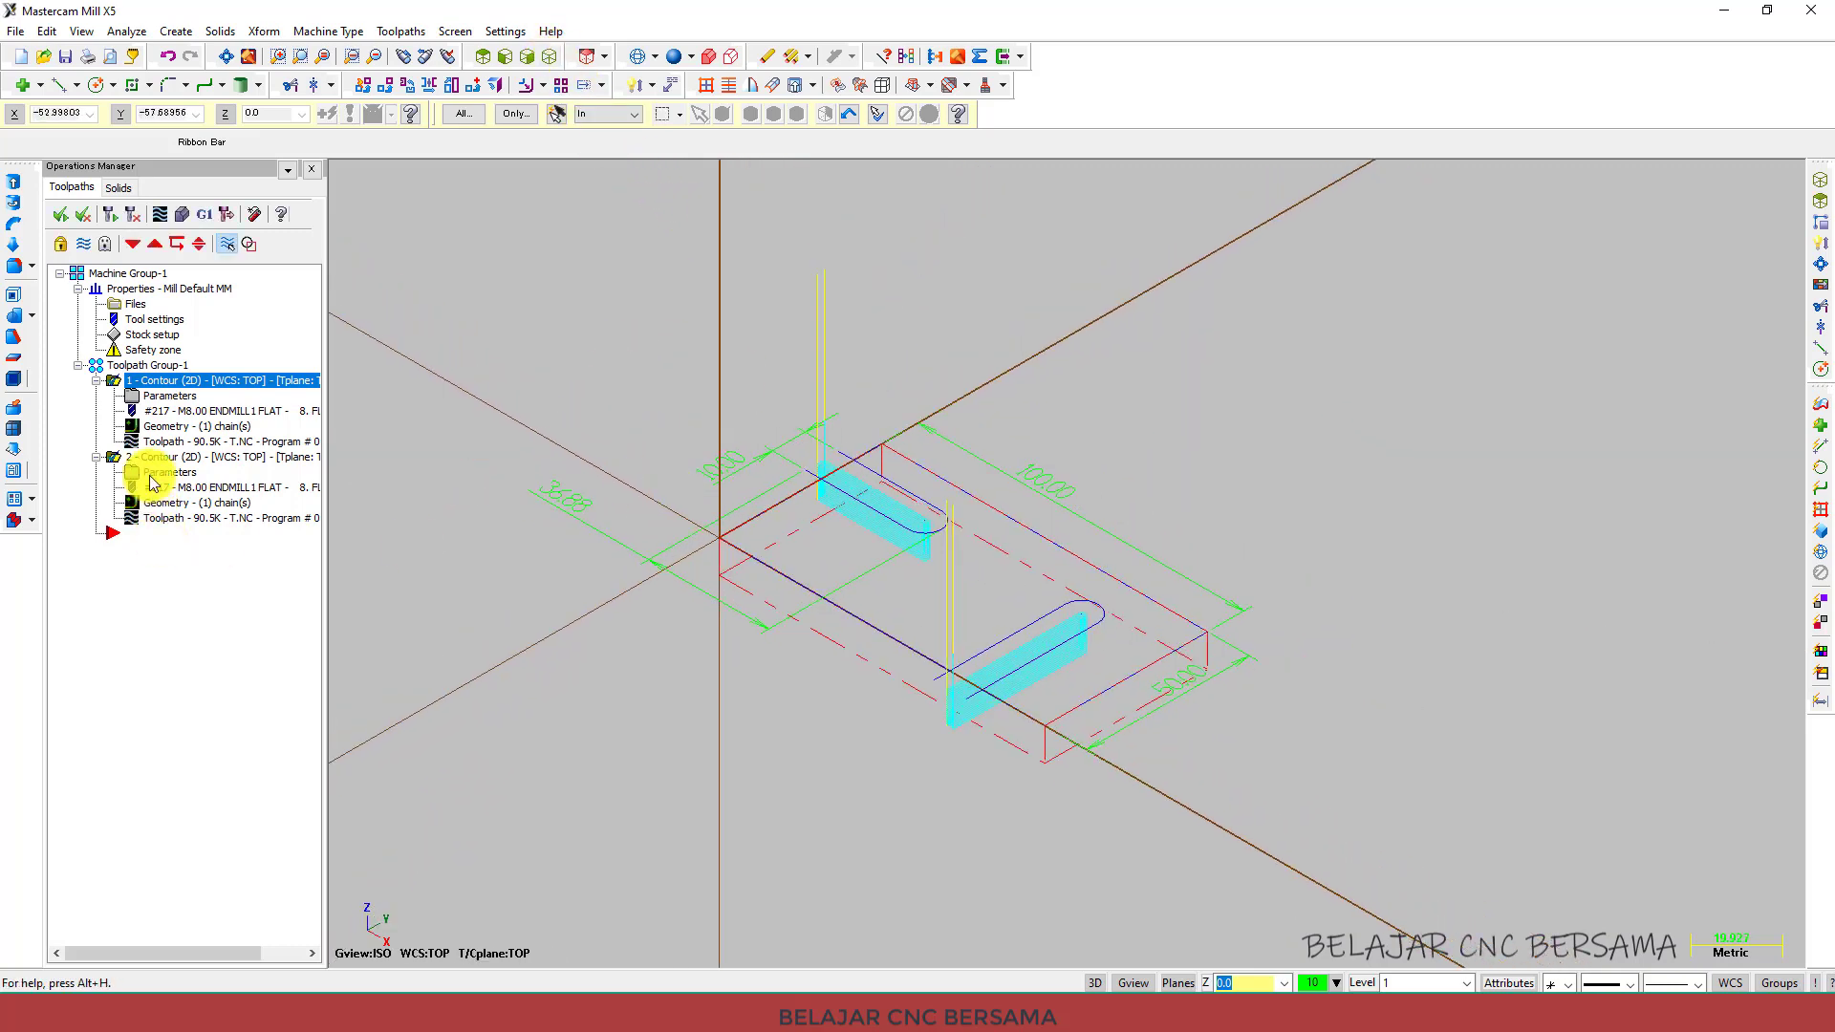
# Run a verify simulation of the contour operations on the new stock and inspect the cut slots.
pyautogui.click(181, 220)
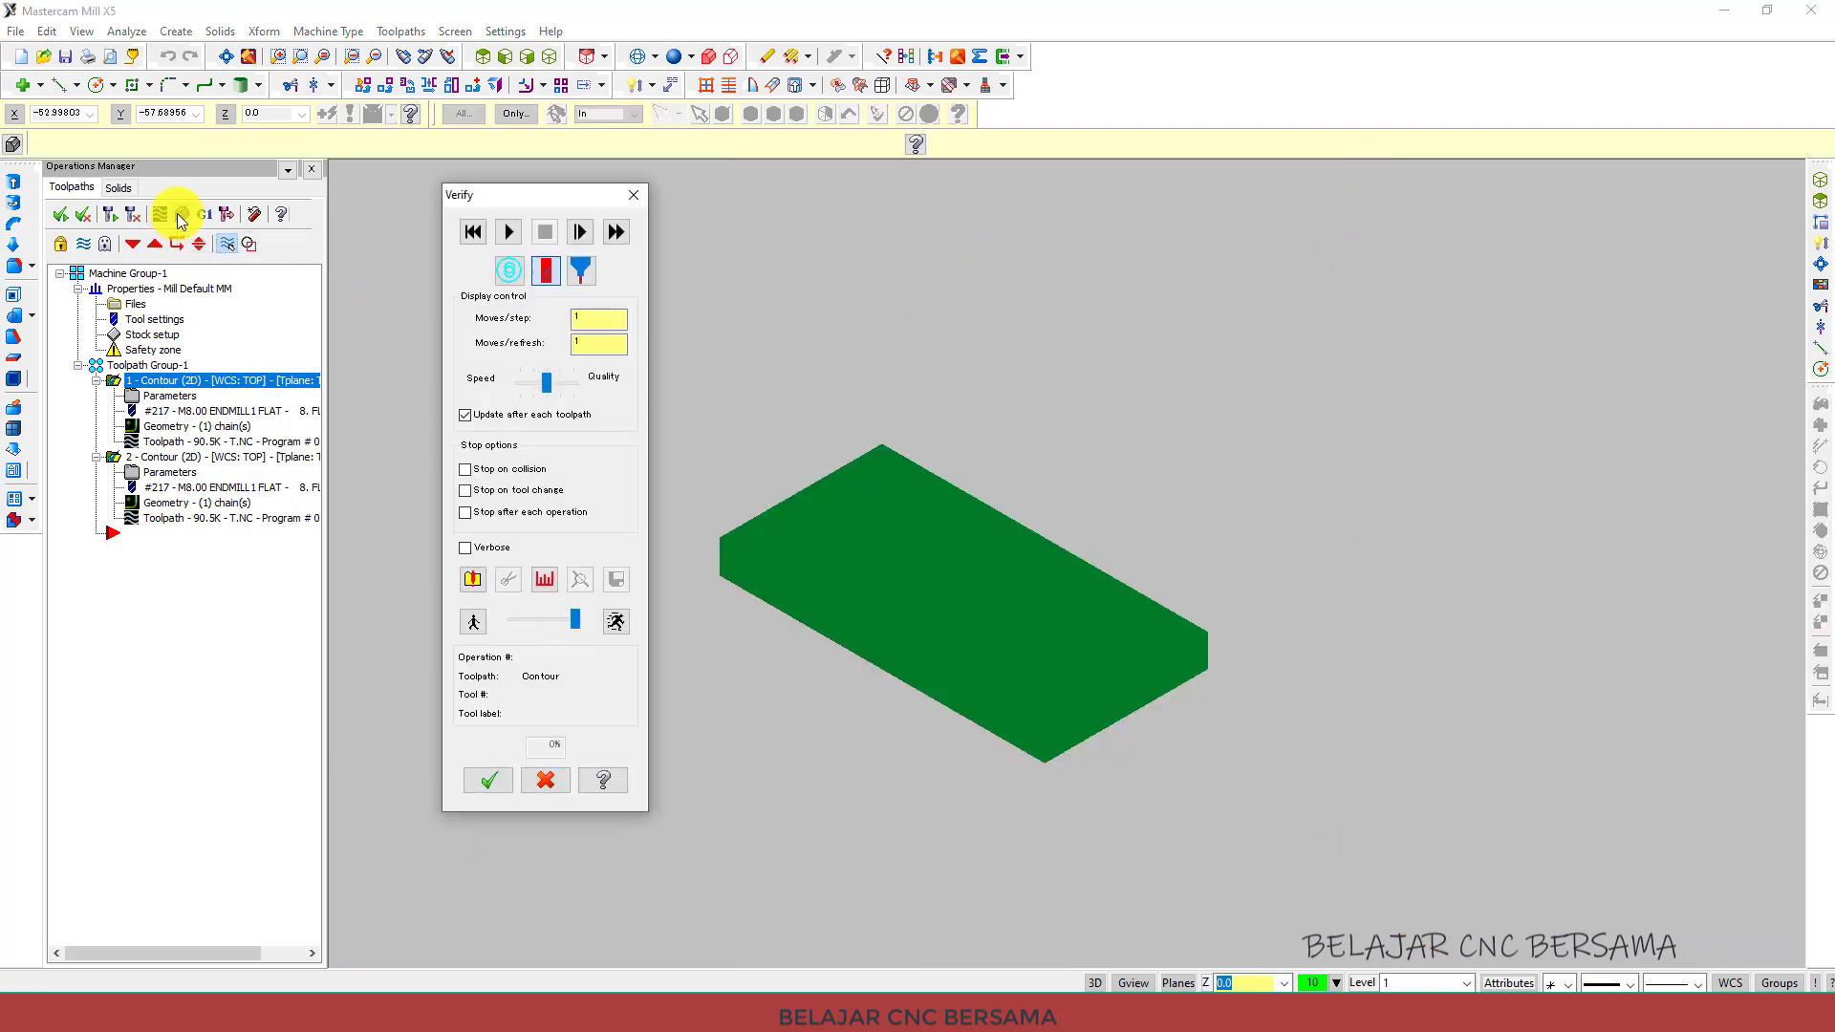
pyautogui.click(506, 235)
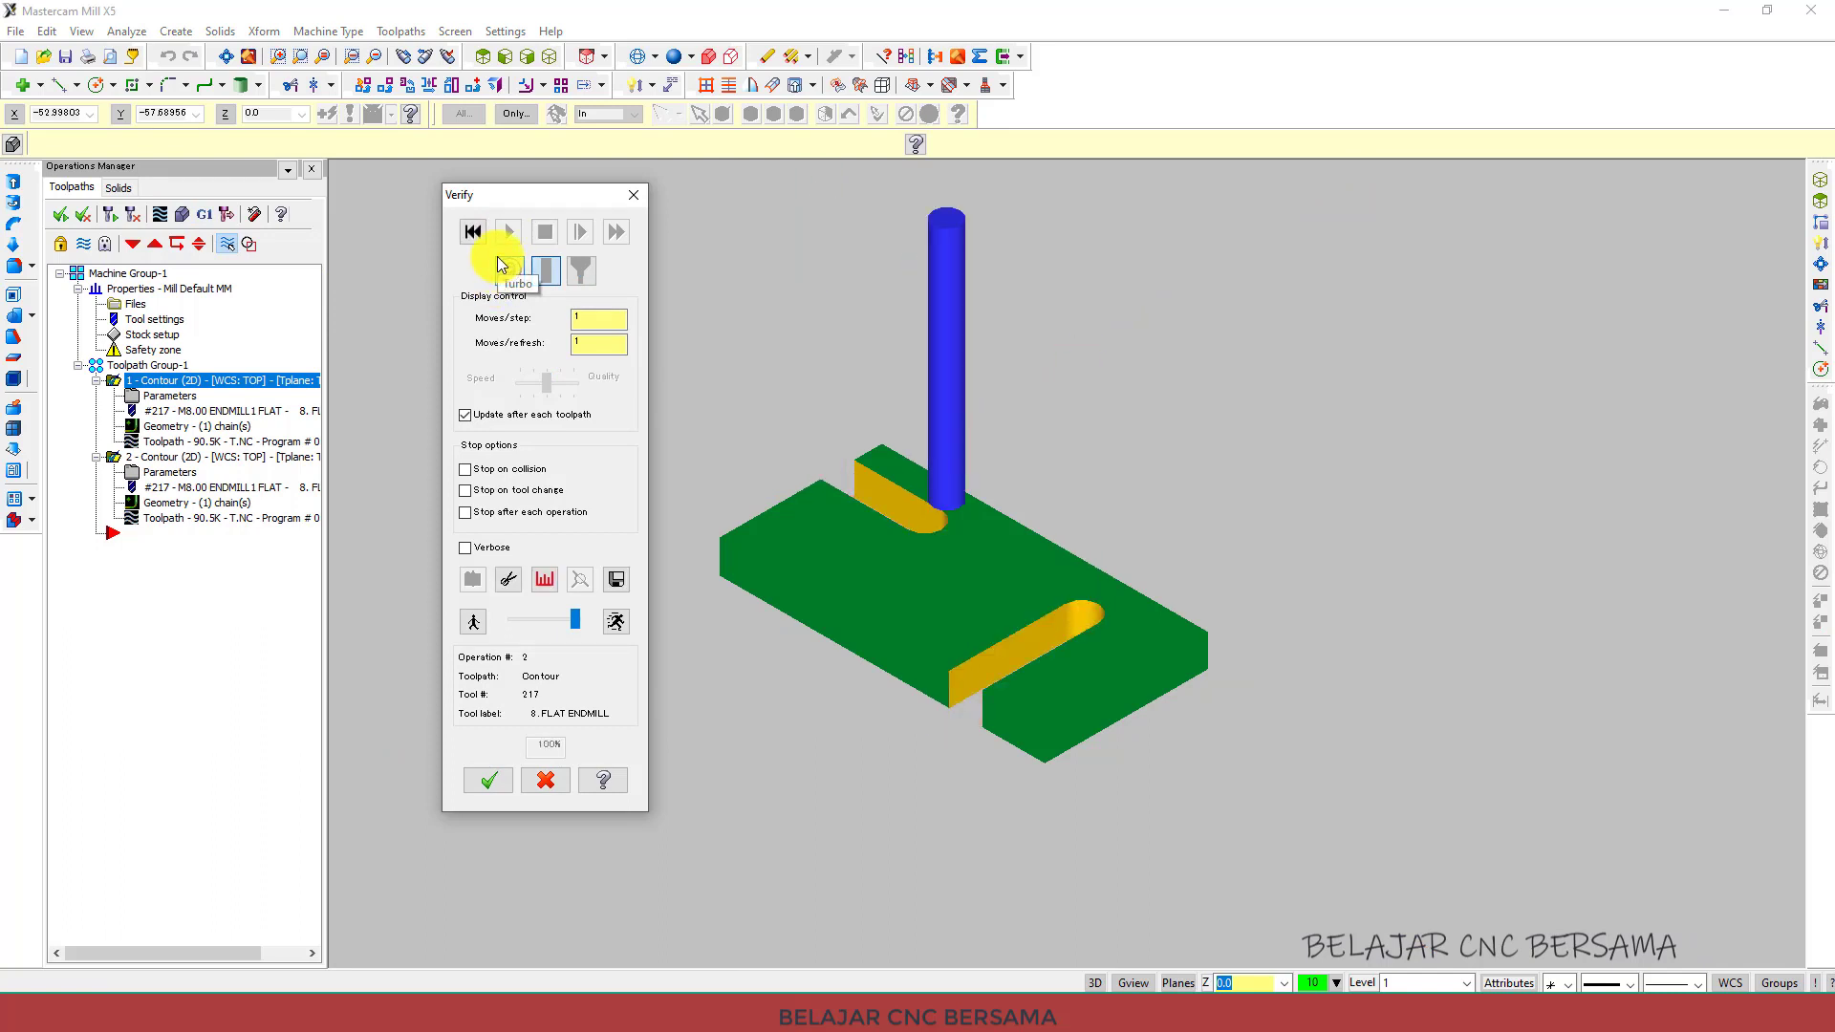
pyautogui.scroll(-1, 876, 358)
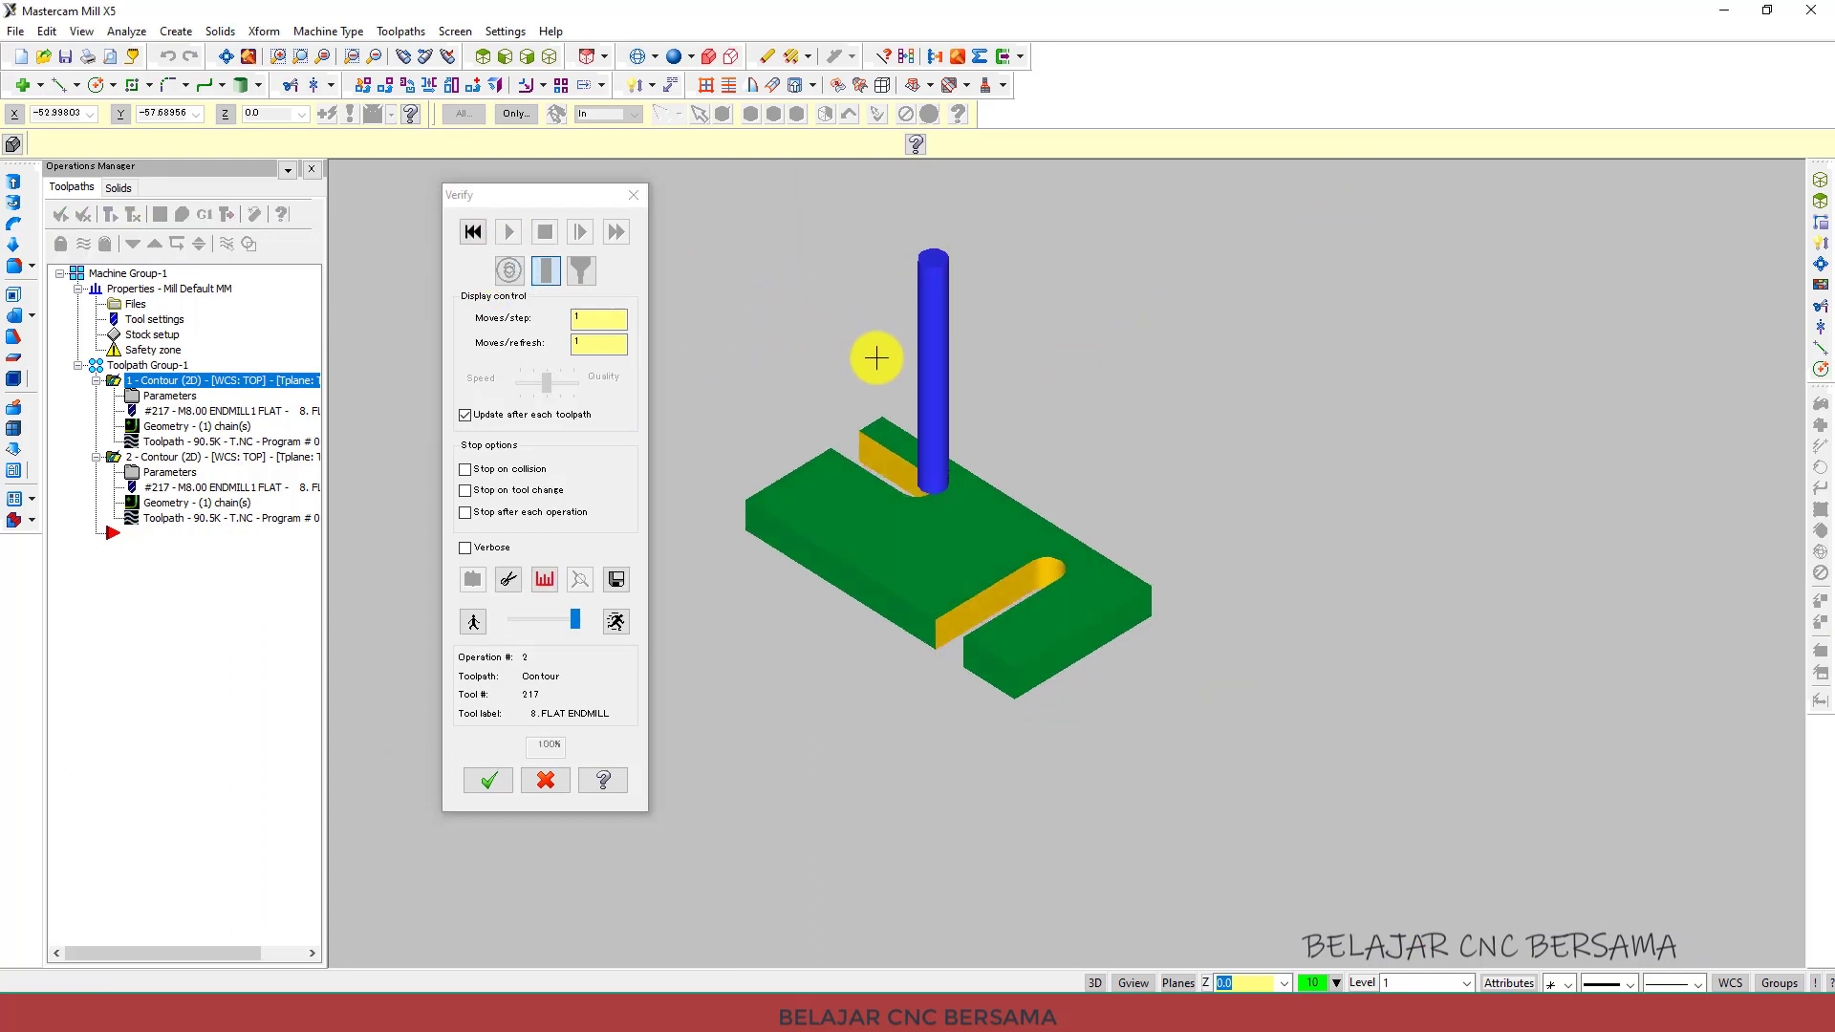
pyautogui.moveTo(876, 359); pyautogui.dragTo(901, 410, button='middle')
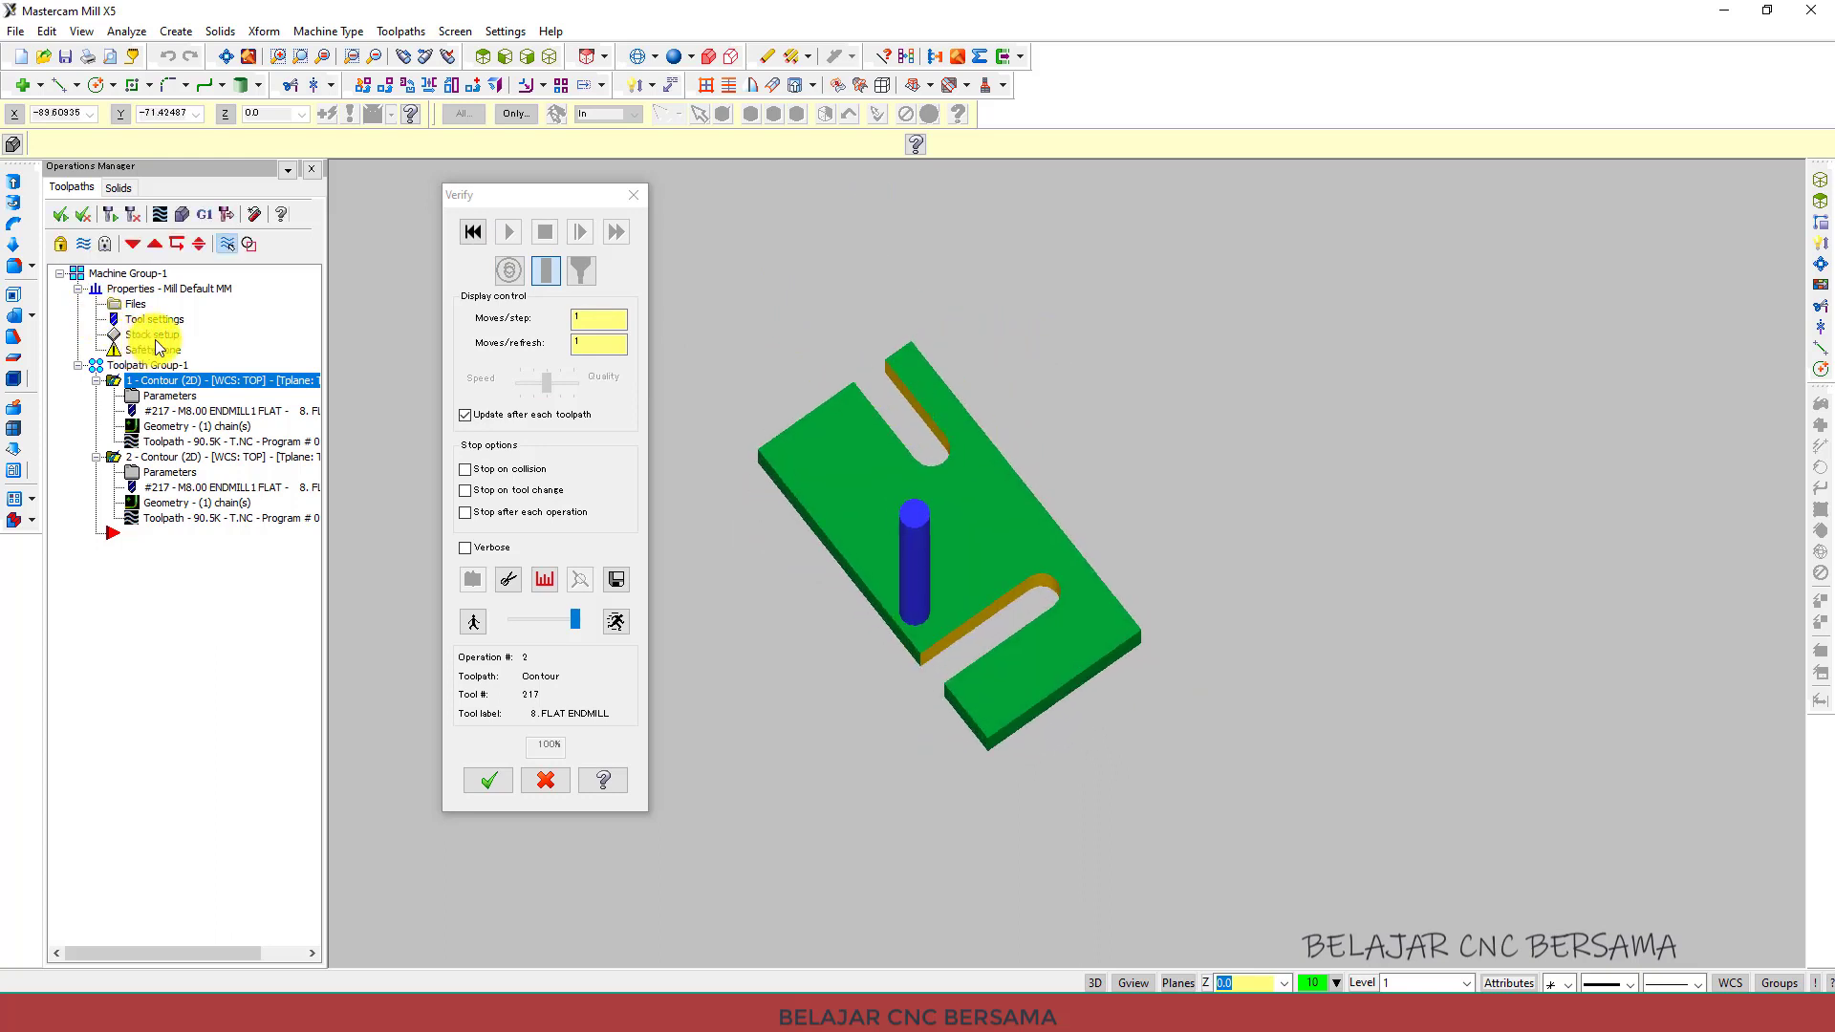
pyautogui.moveTo(979, 594); pyautogui.dragTo(893, 470, button='middle')
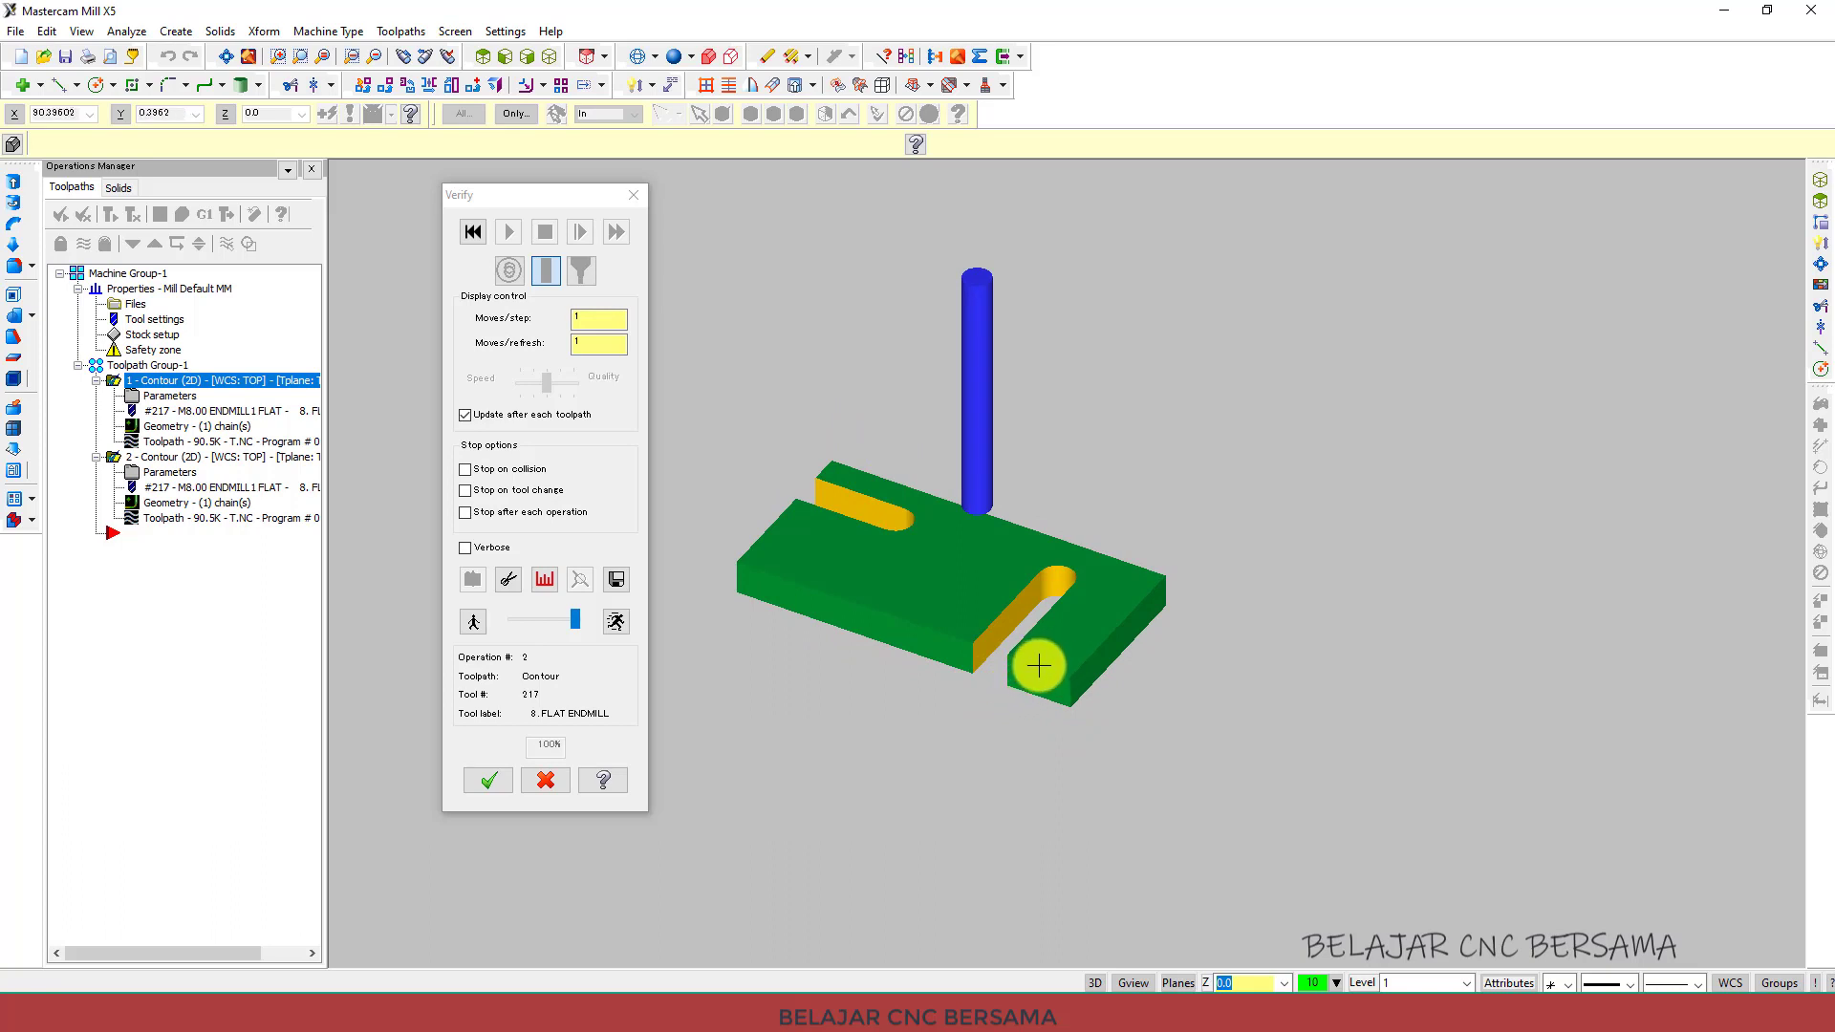
pyautogui.click(187, 378)
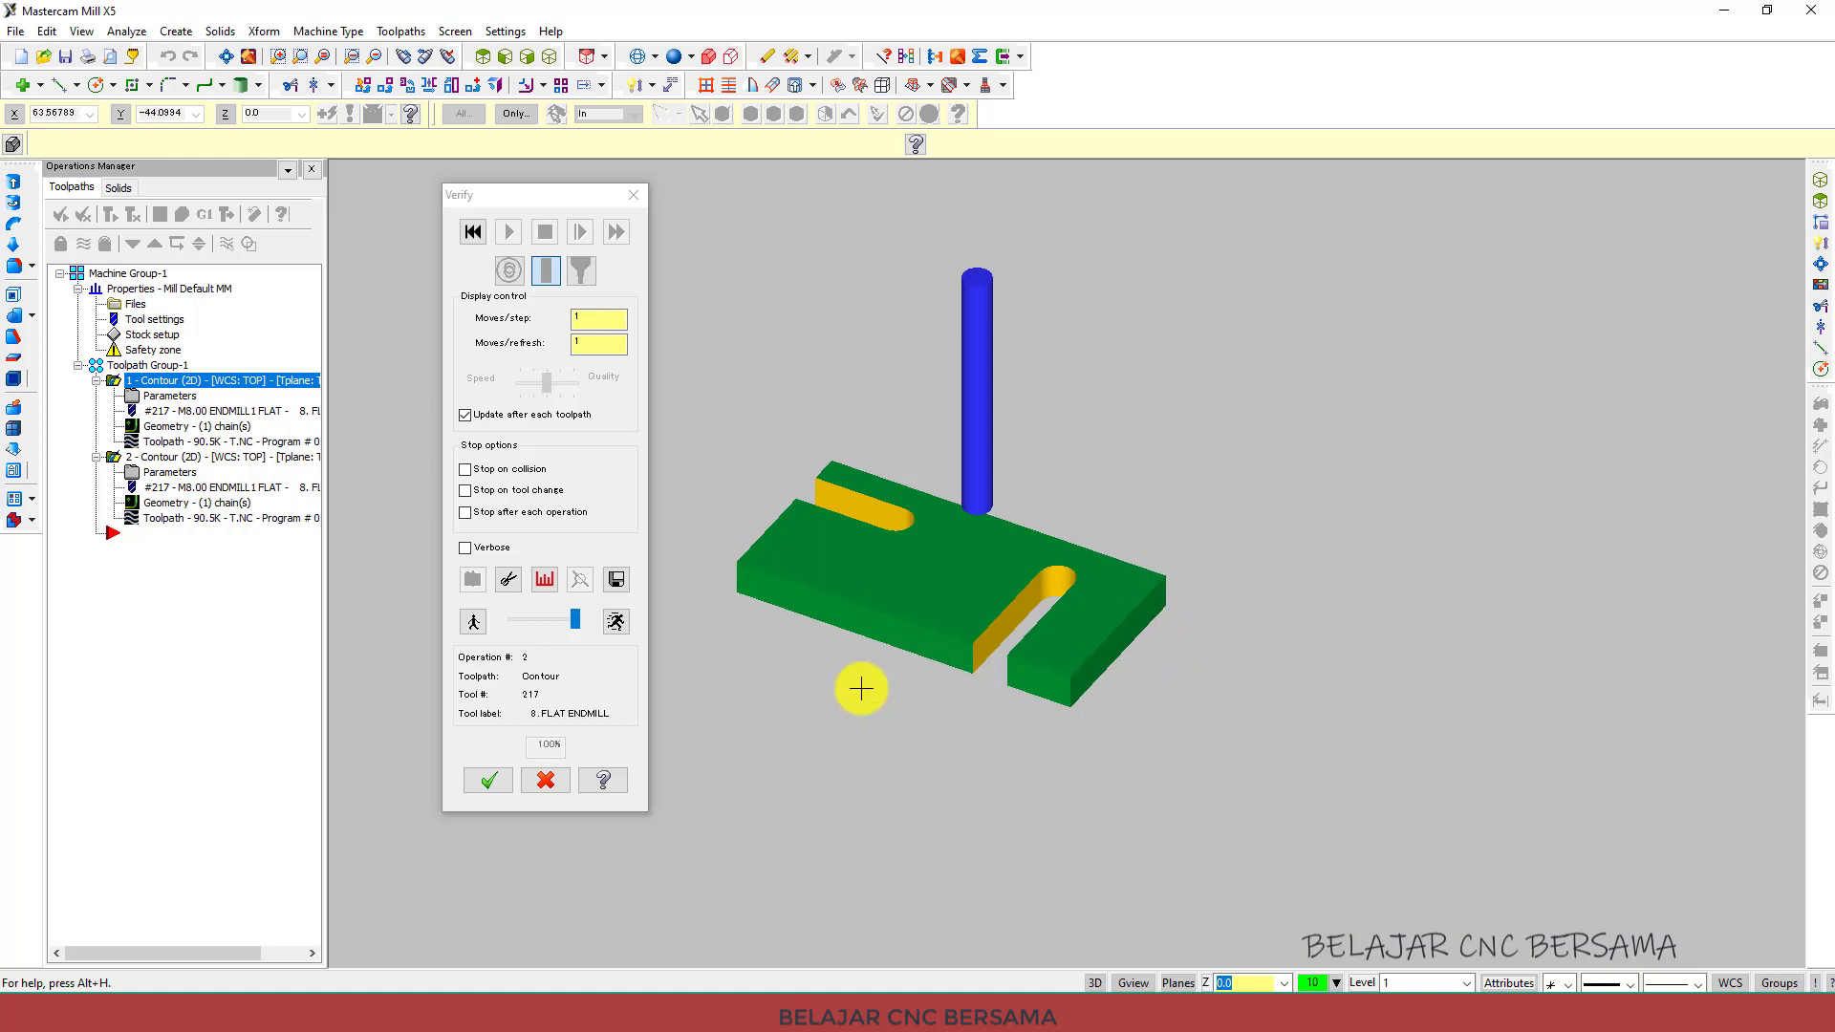
pyautogui.moveTo(880, 375); pyautogui.dragTo(790, 450, button='middle')
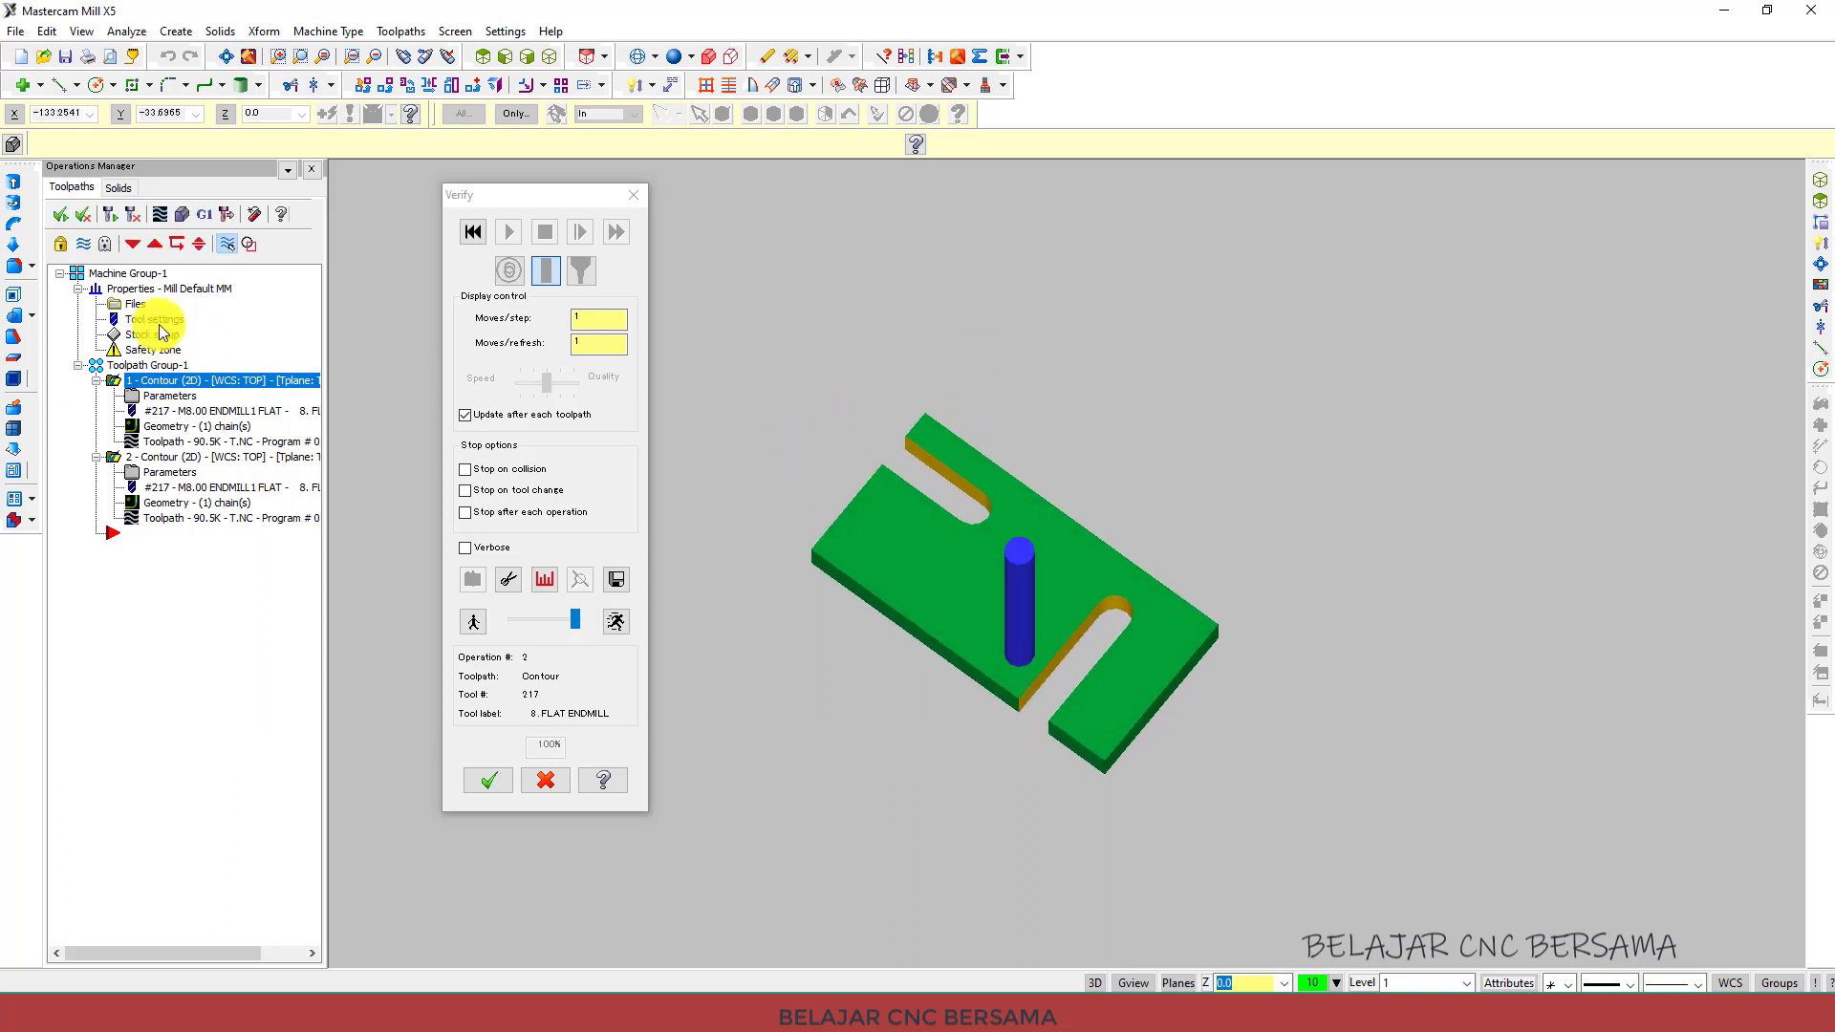
pyautogui.scroll(-1, 976, 545)
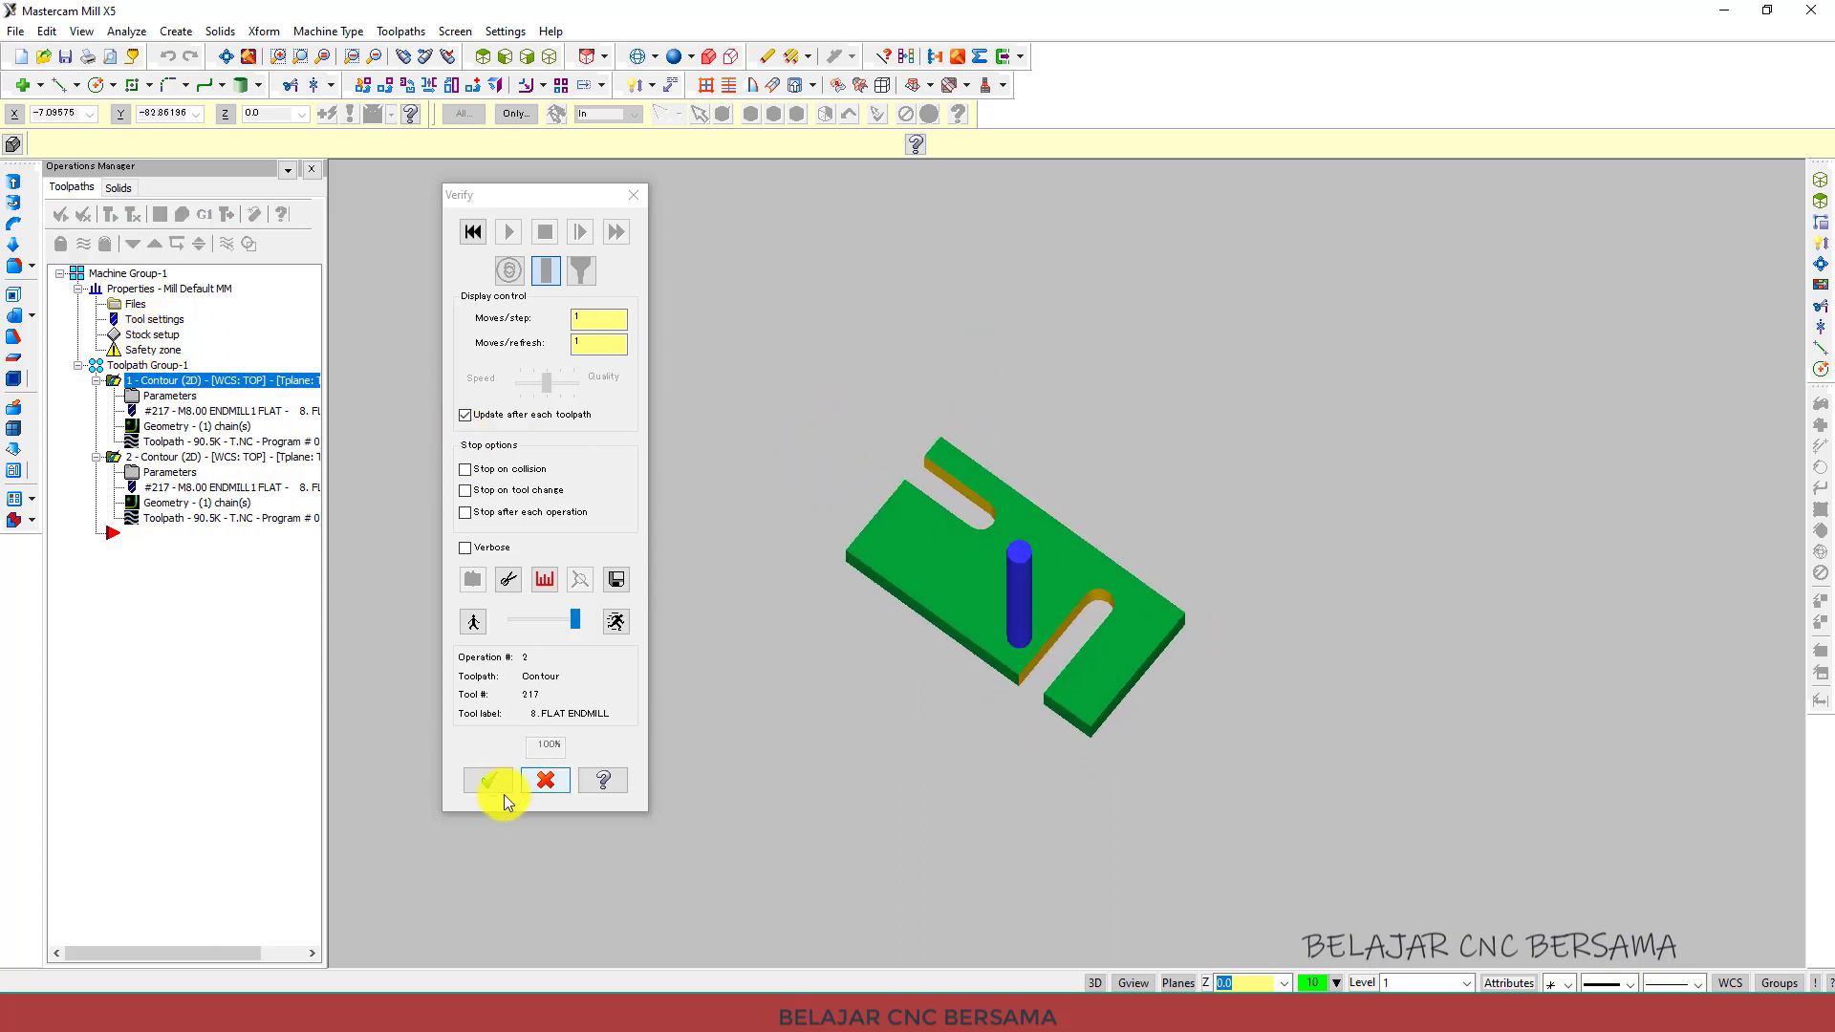
pyautogui.click(489, 776)
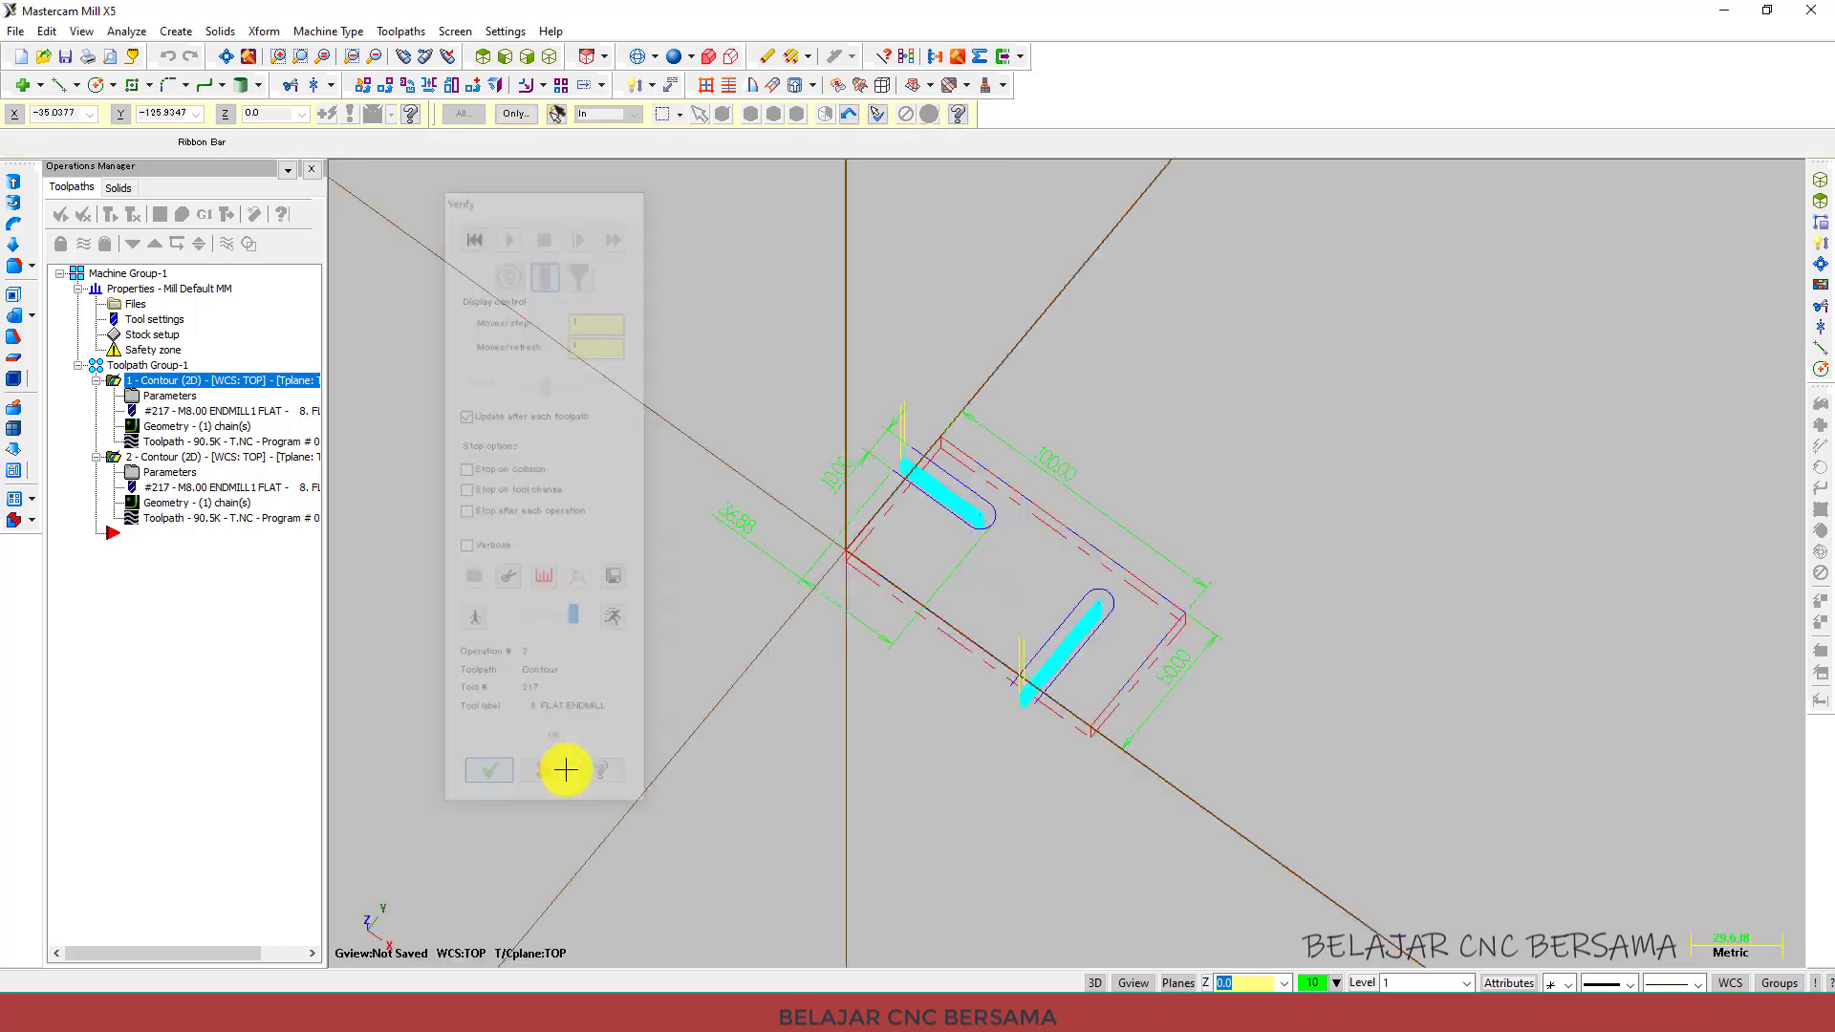
pyautogui.moveTo(967, 688); pyautogui.dragTo(1144, 731, button='middle')
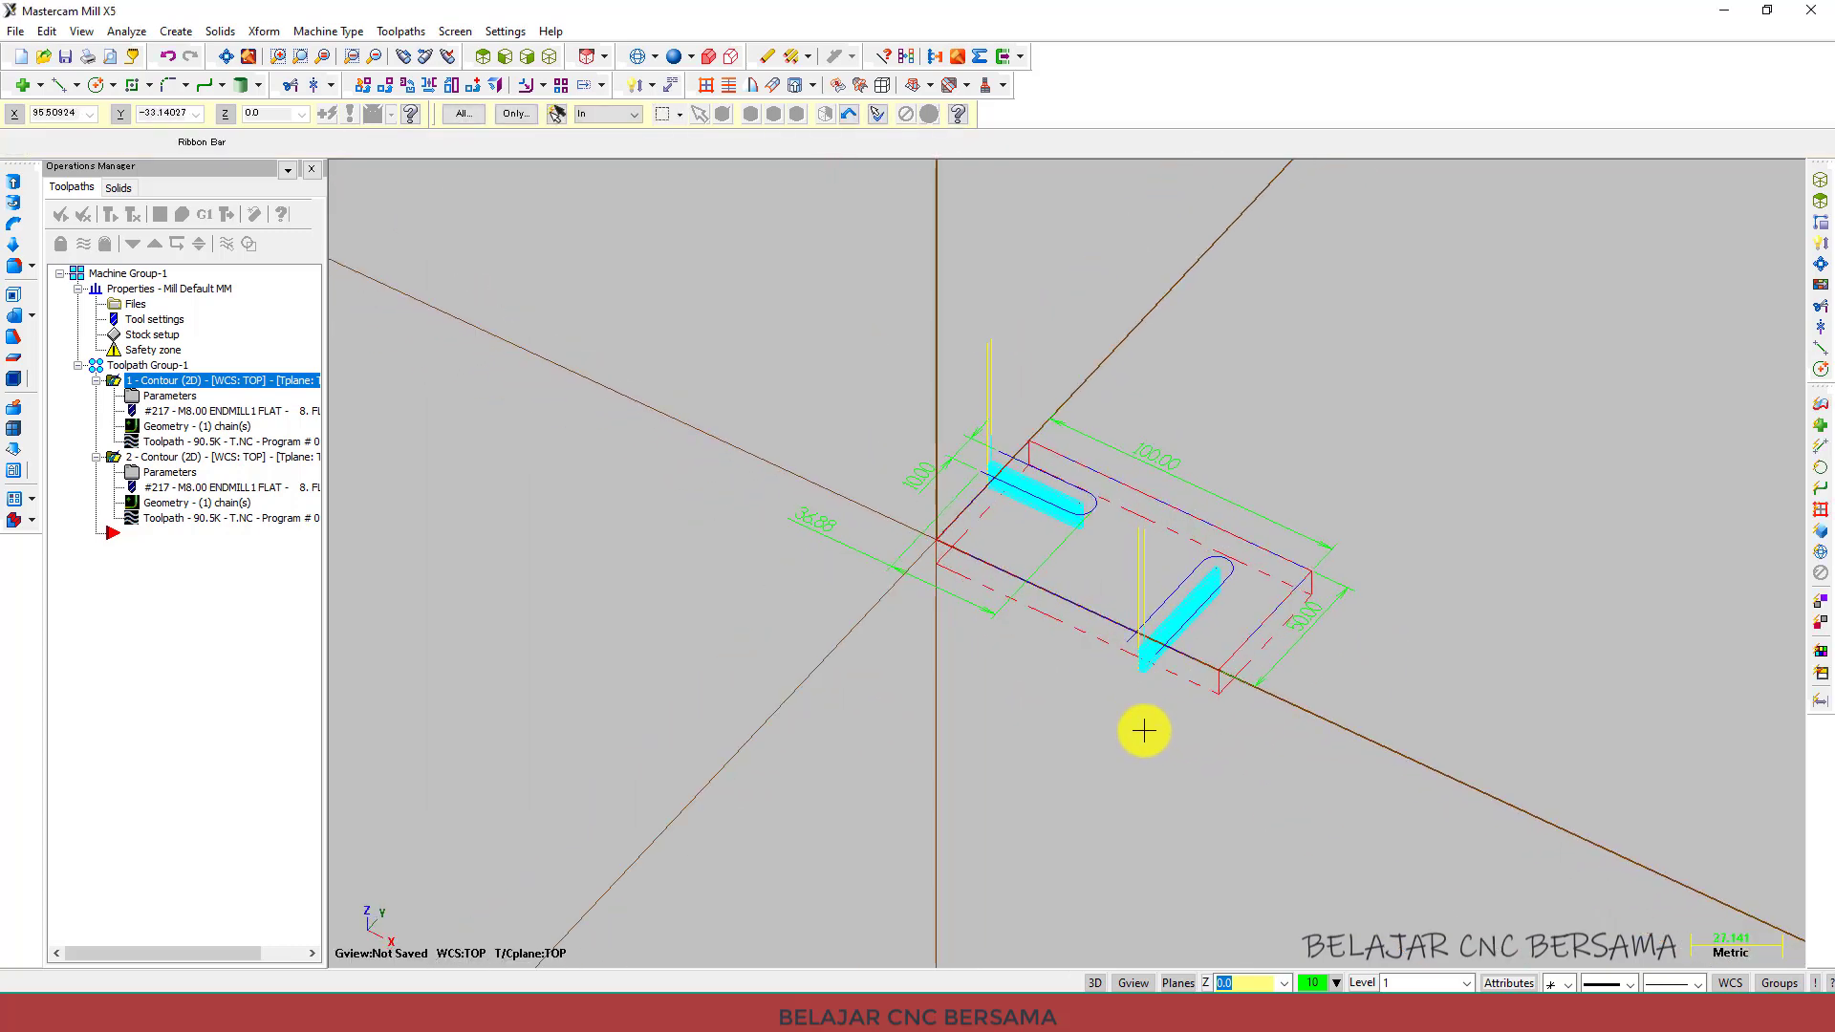
pyautogui.scroll(1, 1275, 640)
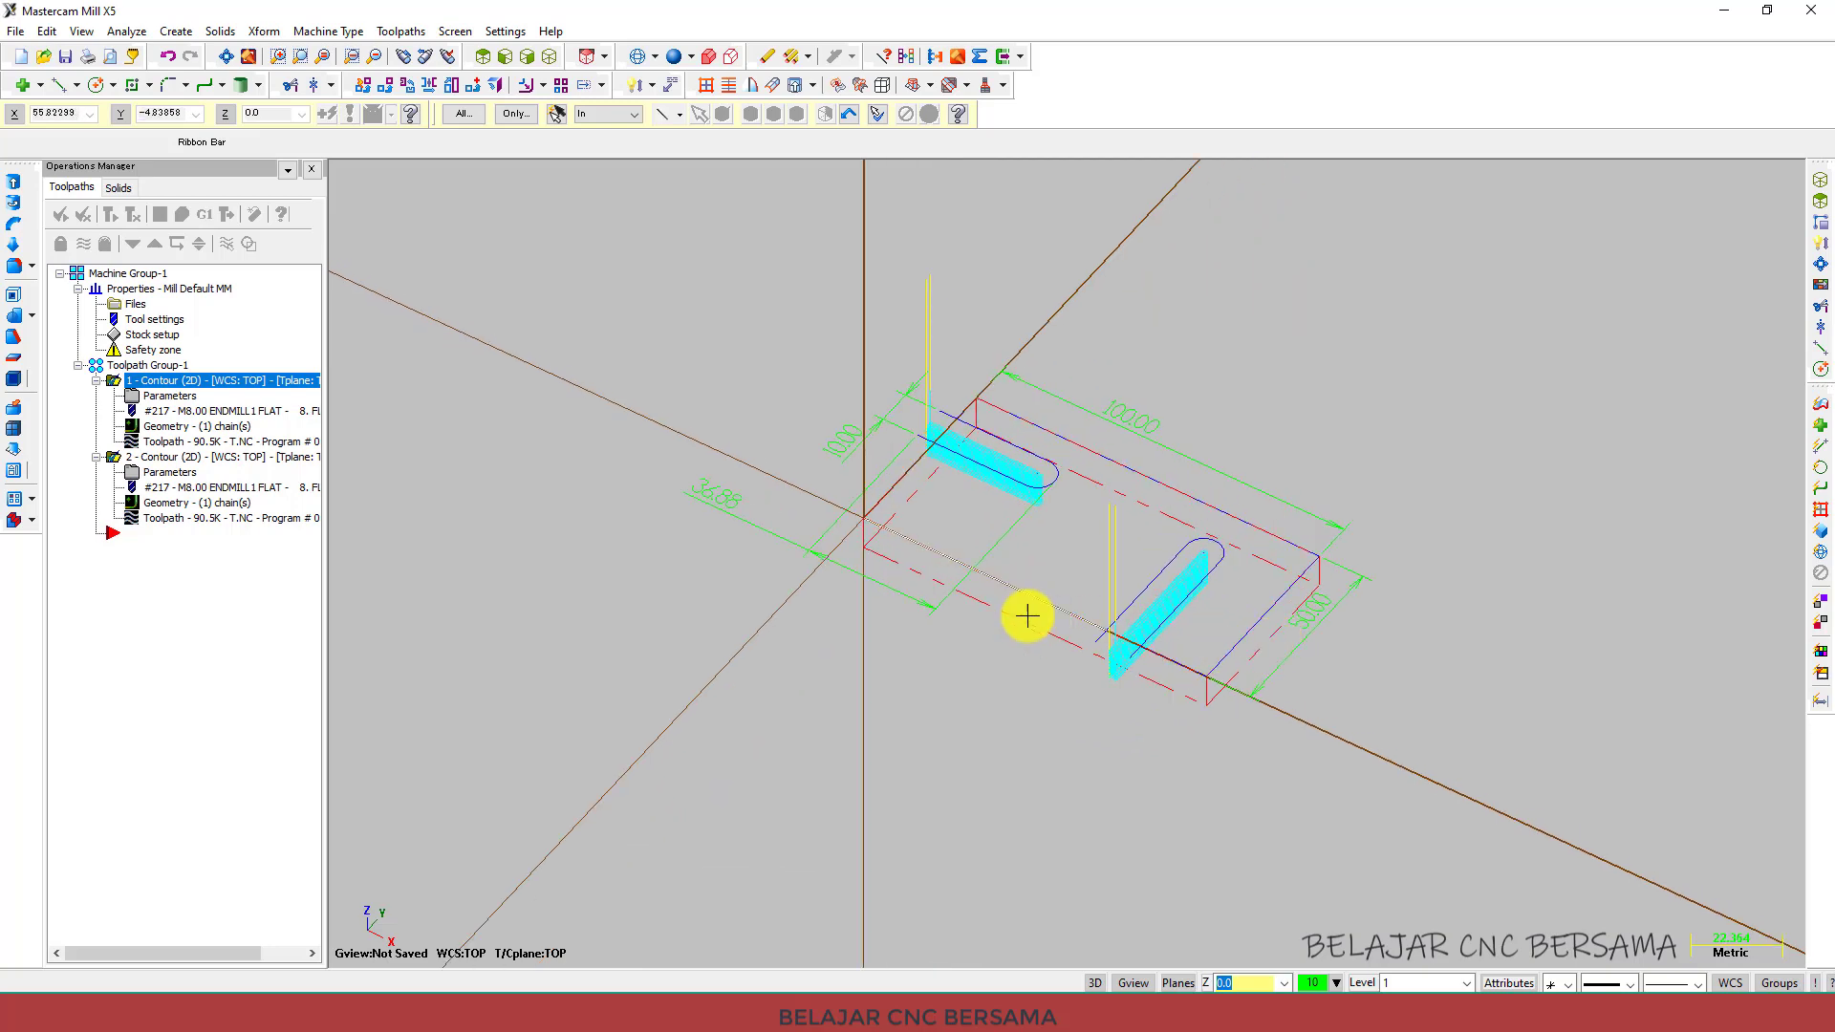
pyautogui.scroll(1, 1514, 530)
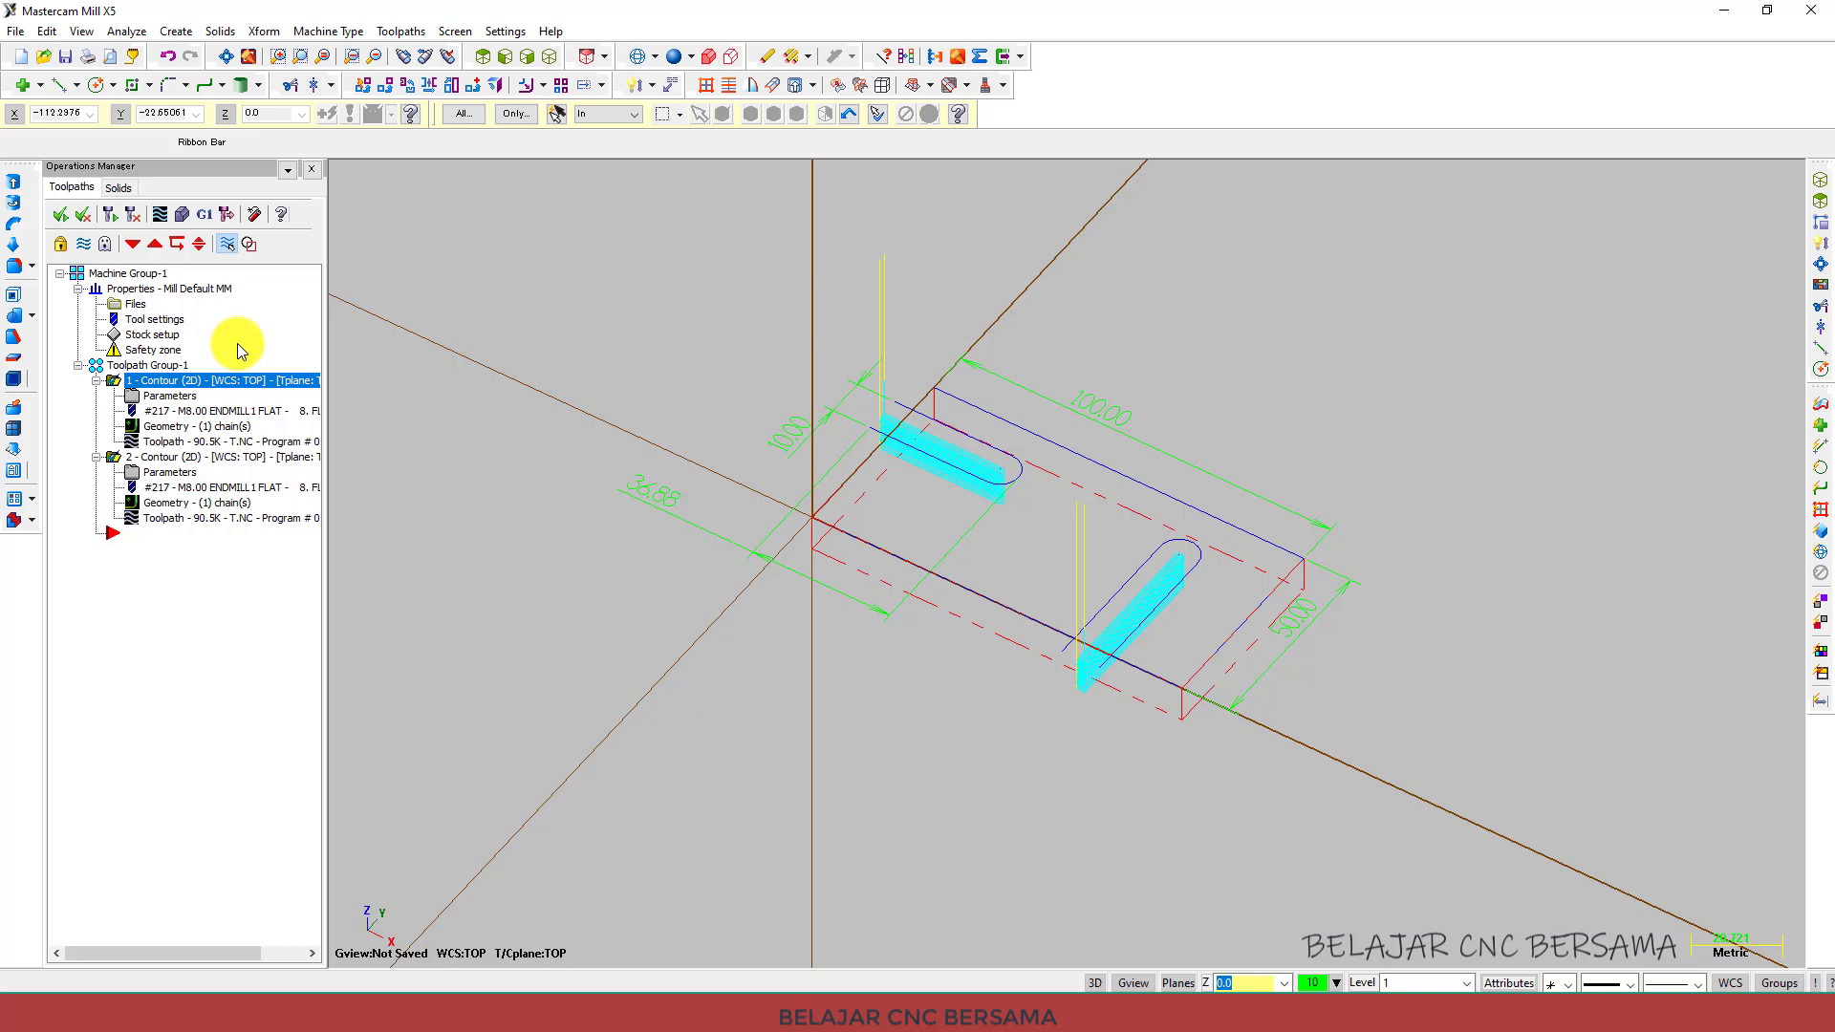
pyautogui.click(185, 220)
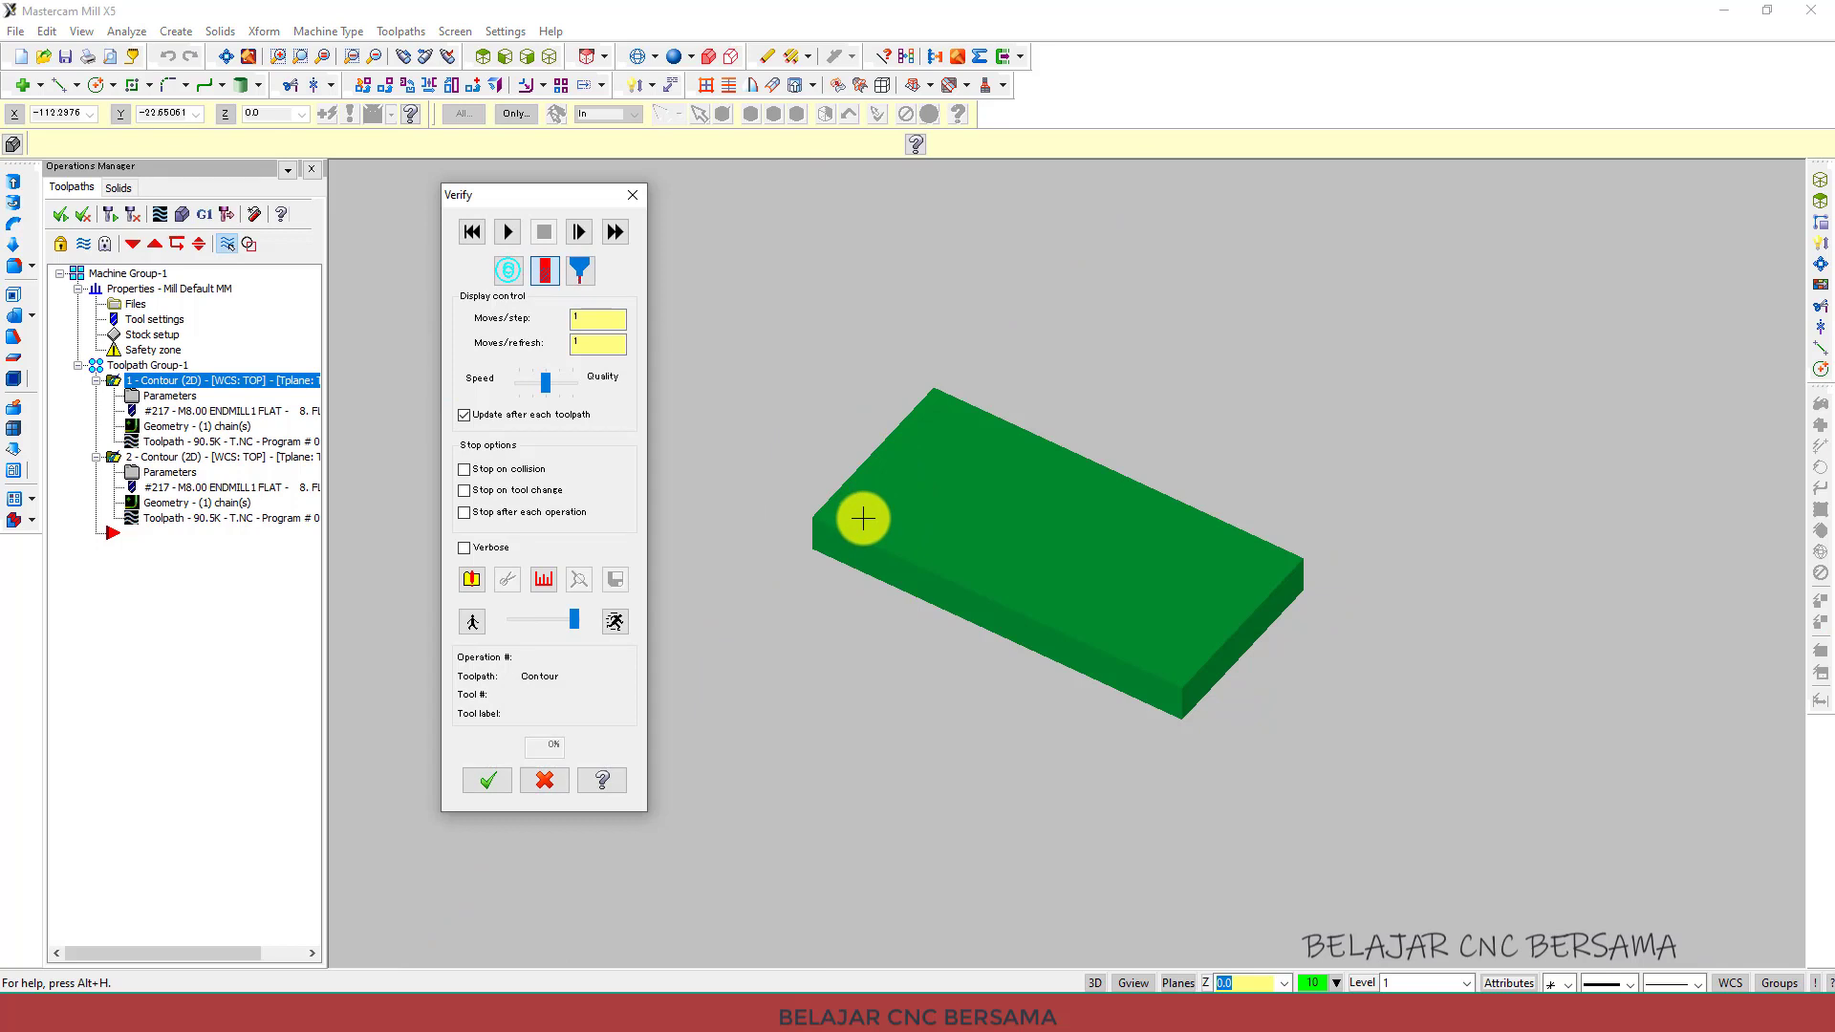
pyautogui.click(488, 781)
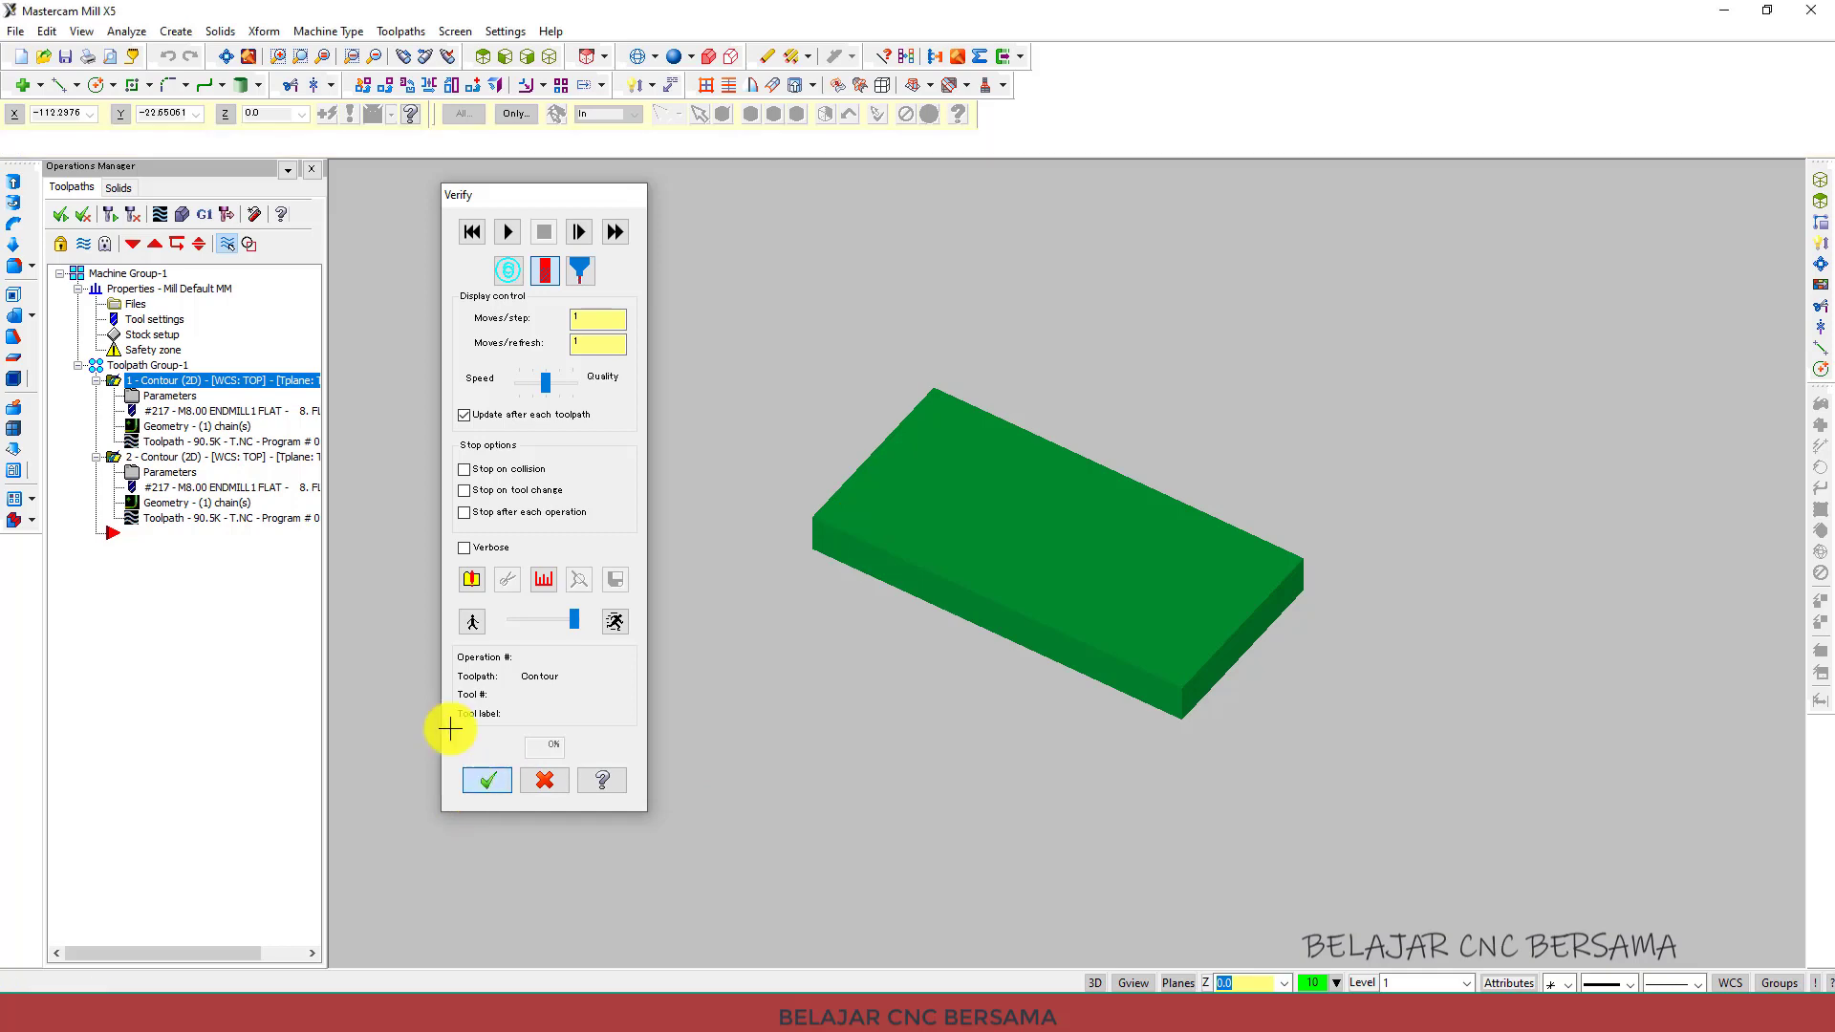
# Review the stock setup values and close the machine group properties.
pyautogui.click(140, 335)
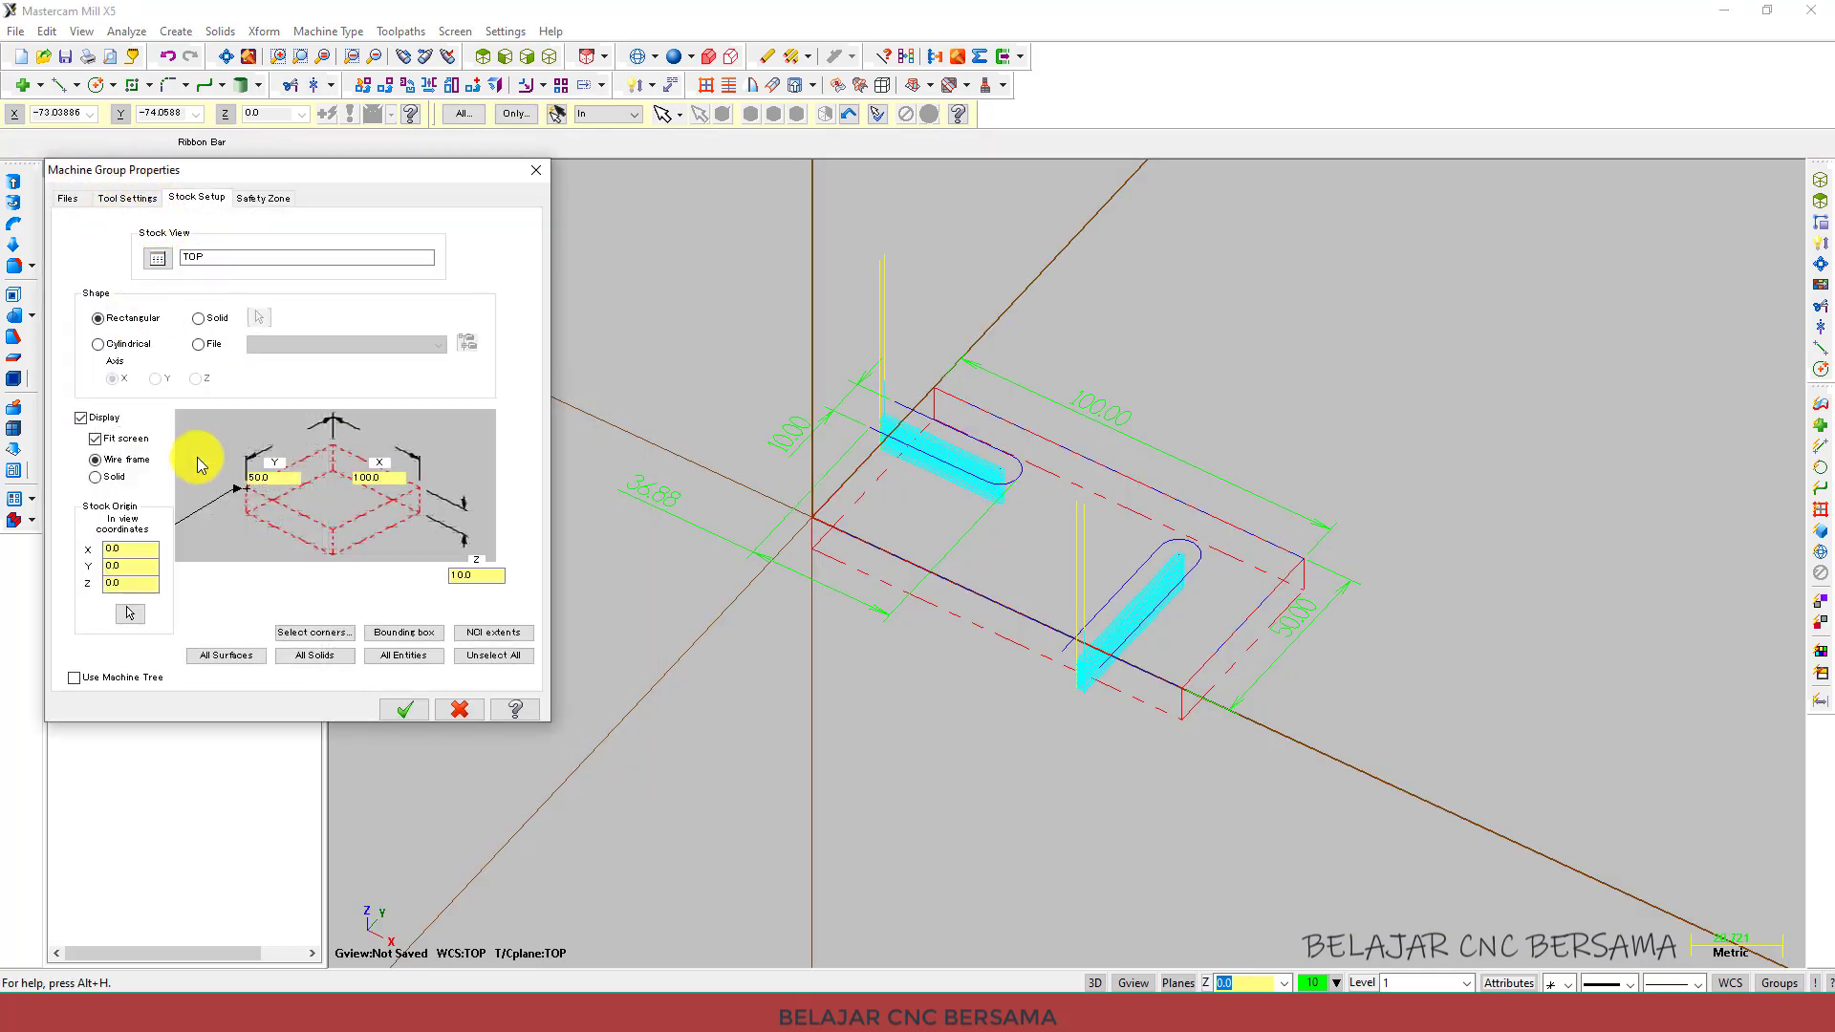
pyautogui.click(405, 708)
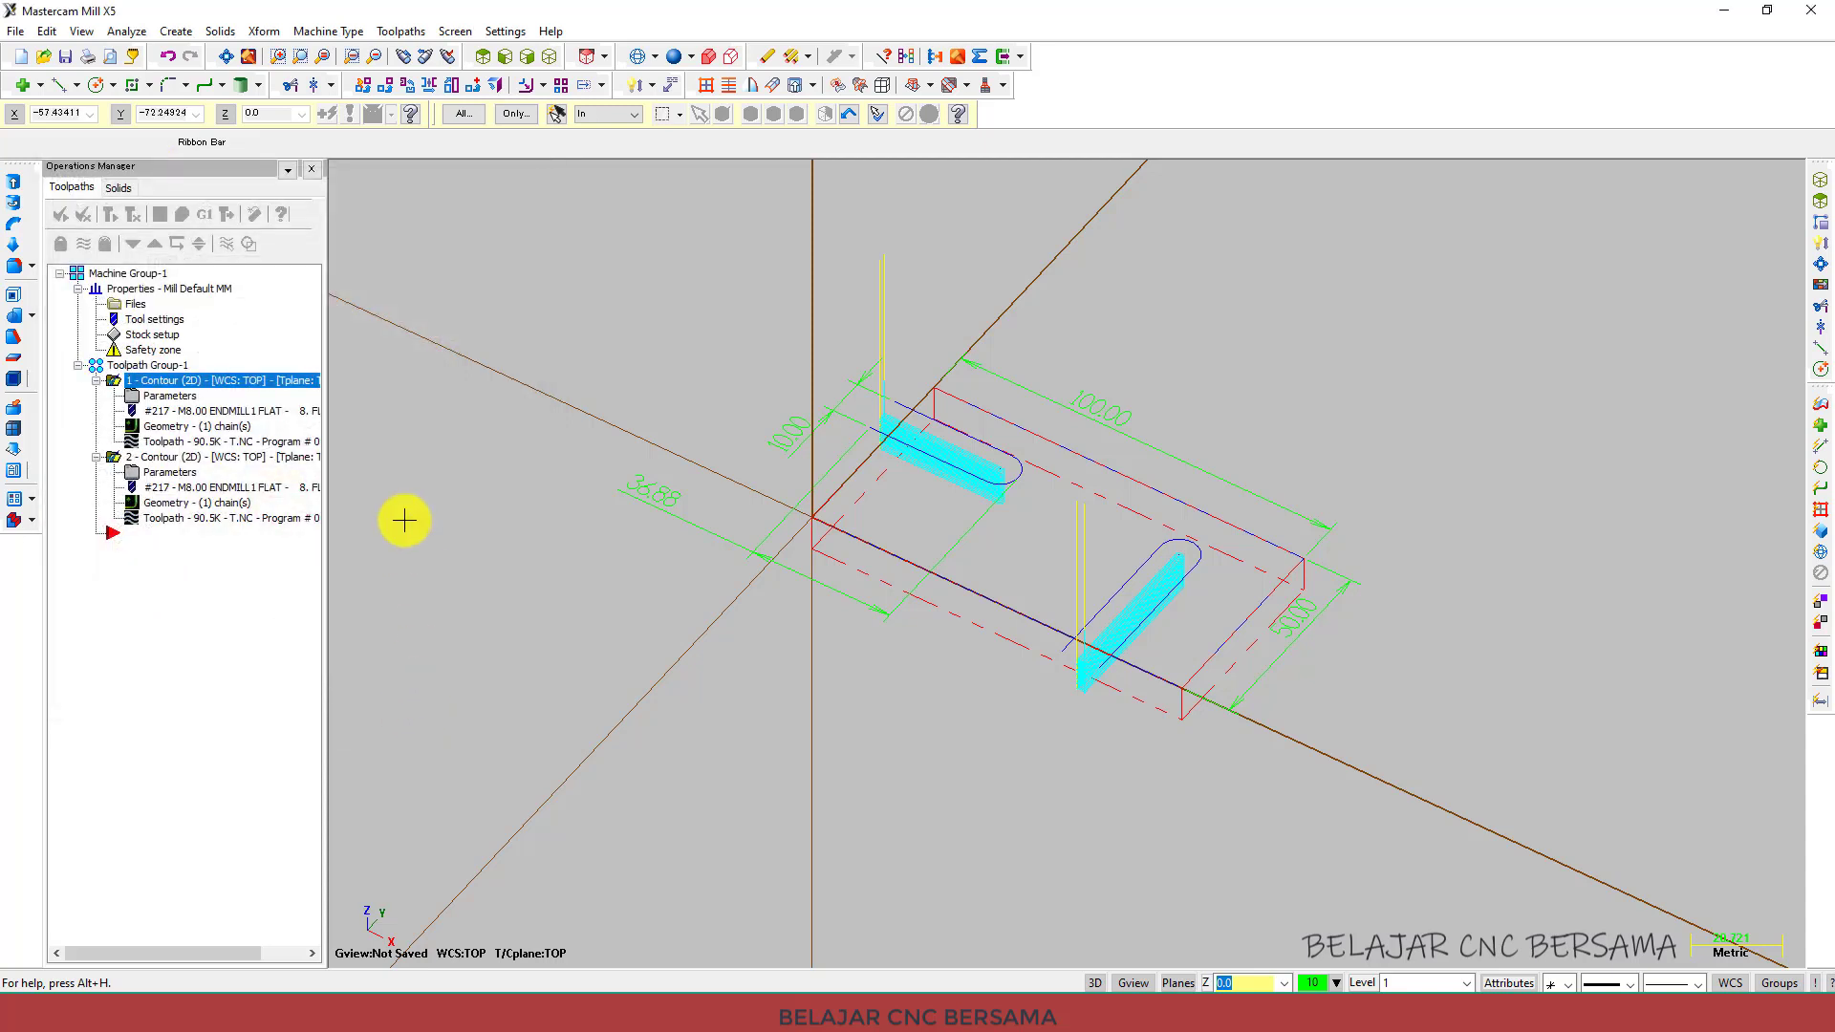
pyautogui.click(177, 381)
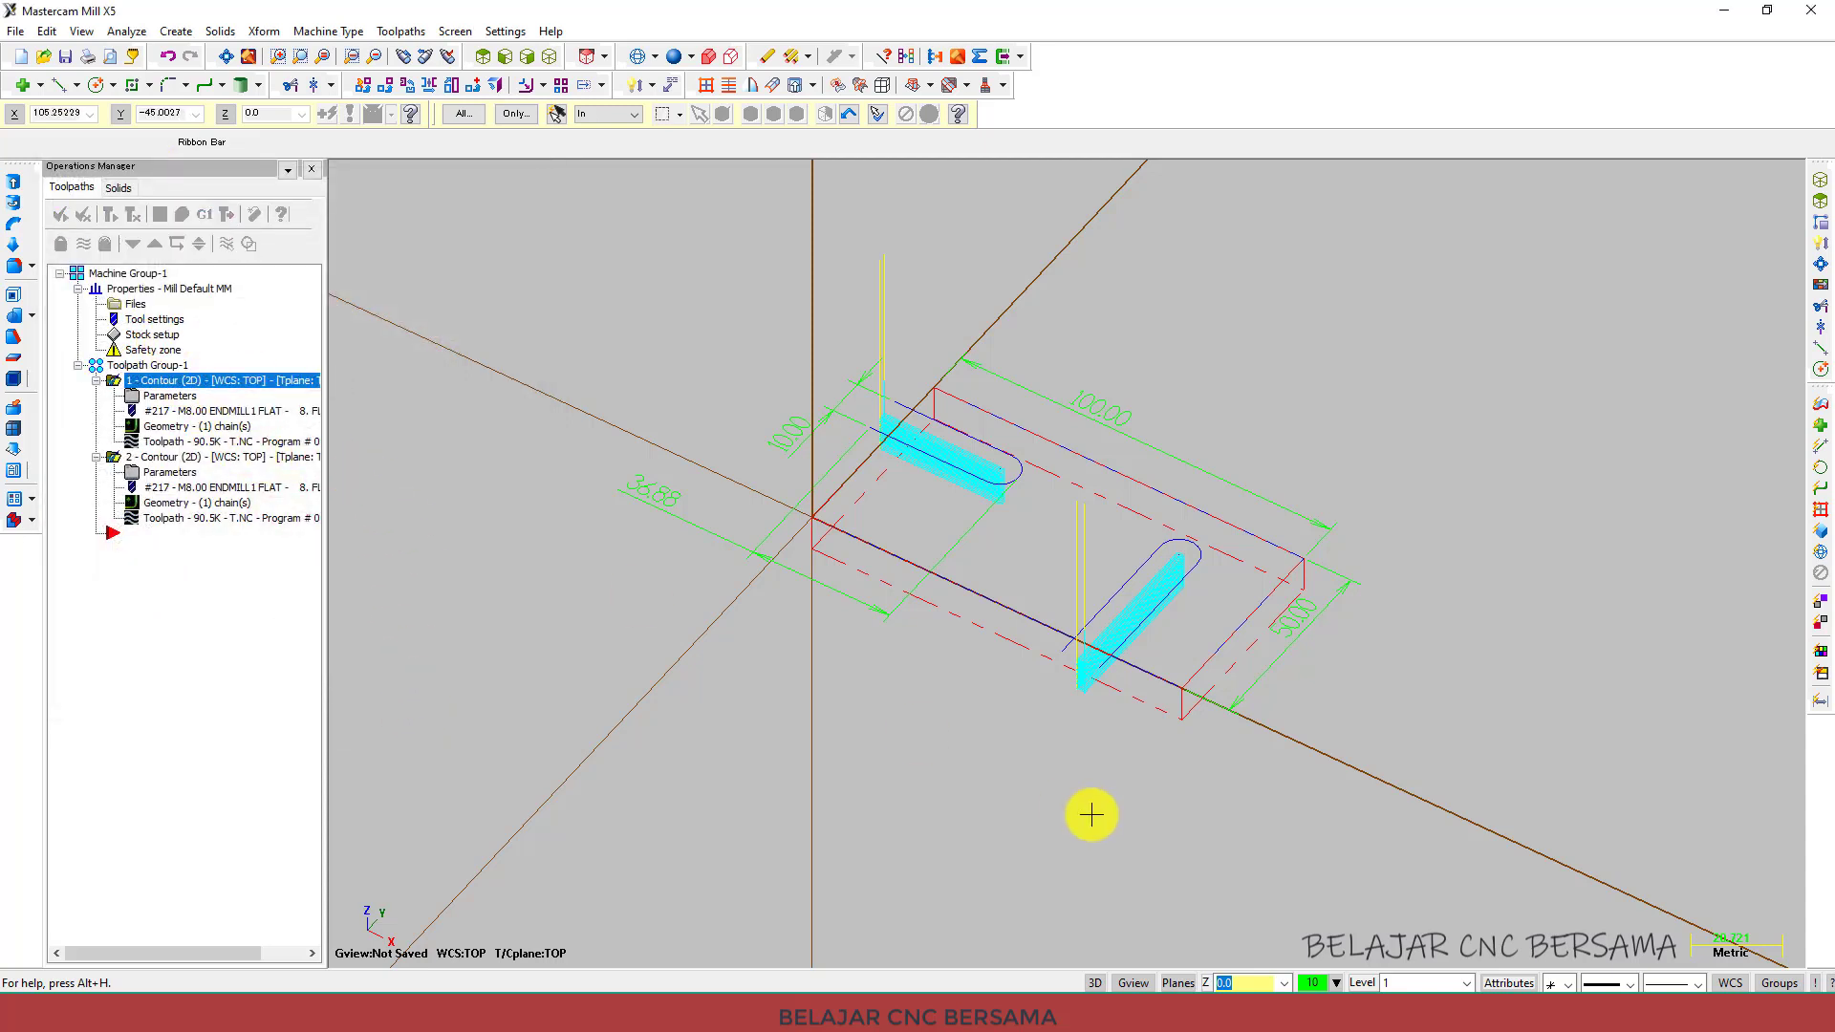